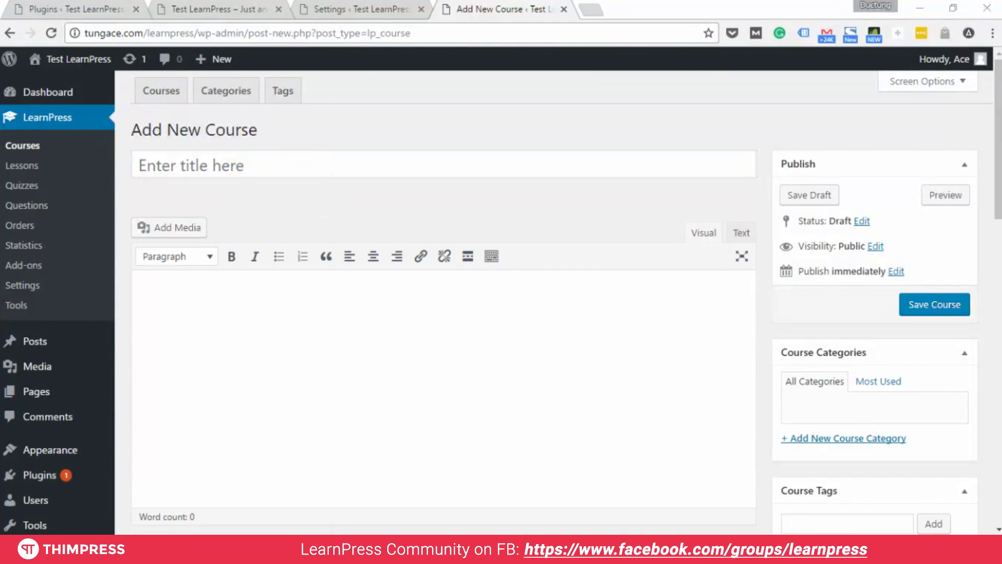
# - Title the new course "Test LearnPress Course - Course Title"
pyautogui.click(432, 155)
pyautogui.write('Test LearnP')
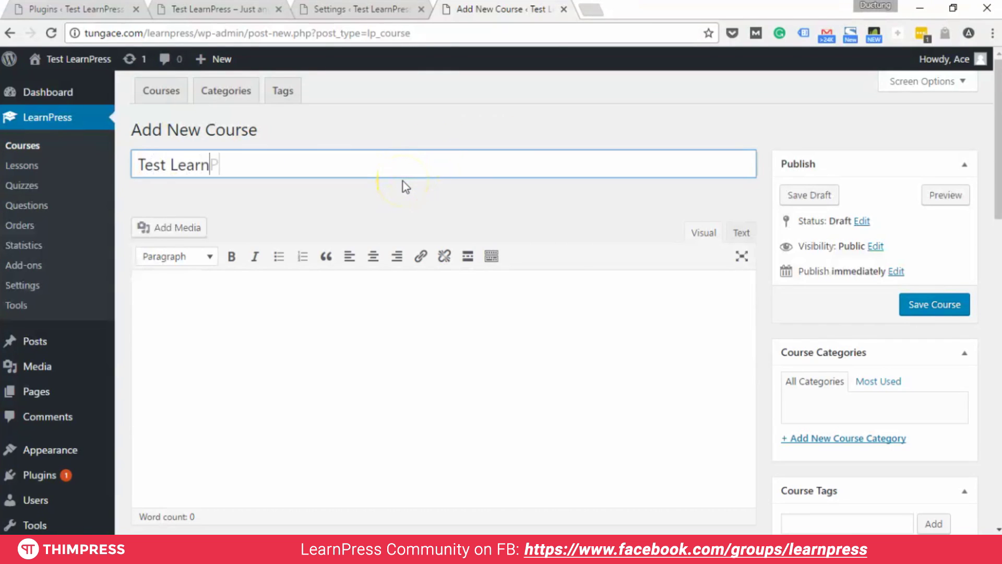
pyautogui.write('ress Course - ')
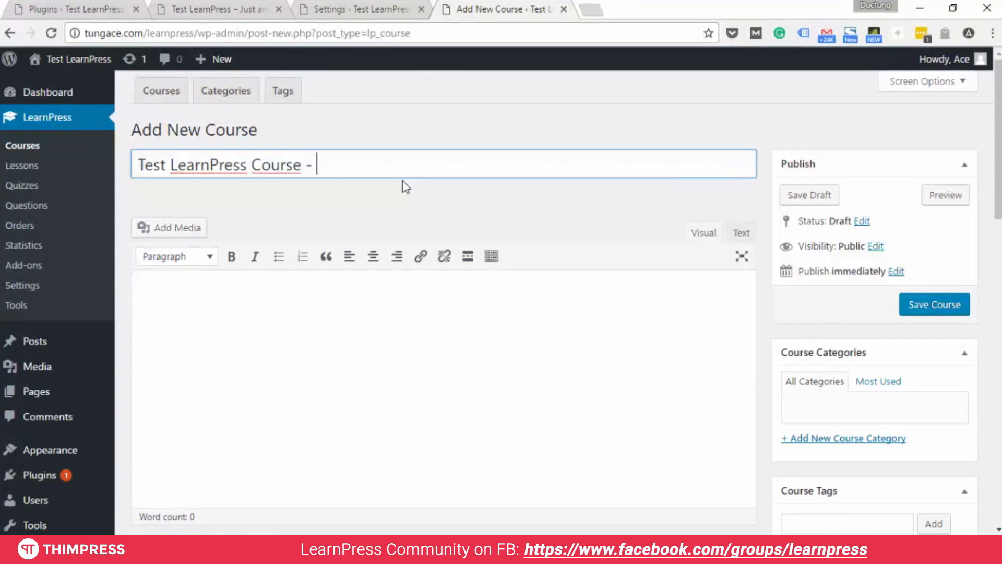
pyautogui.write('Course Title')
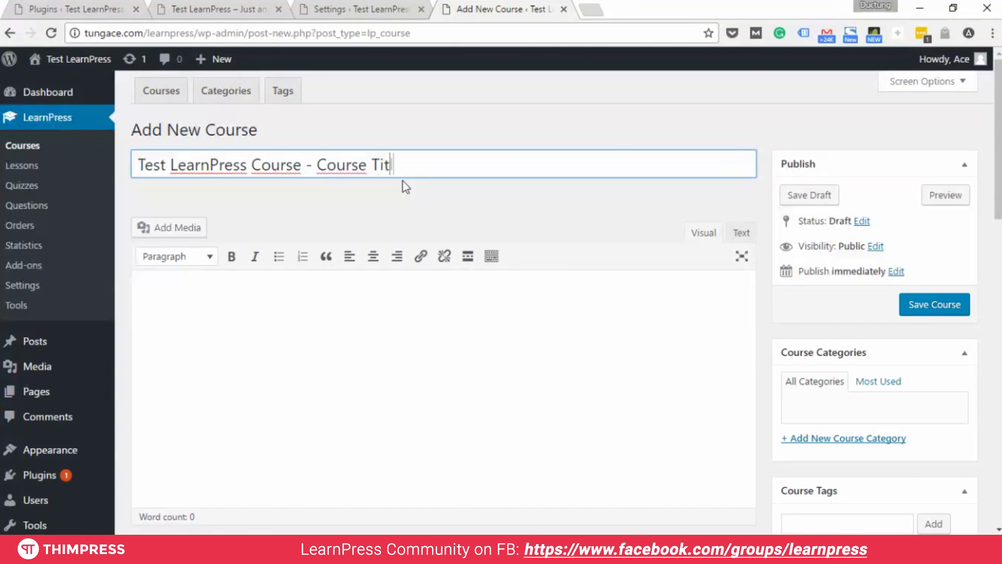
# - Write the course description "LearnPress Course Description. This is where we will write all about the course to persuade our students."
pyautogui.click(423, 317)
pyautogui.write('LearnPress Cou')
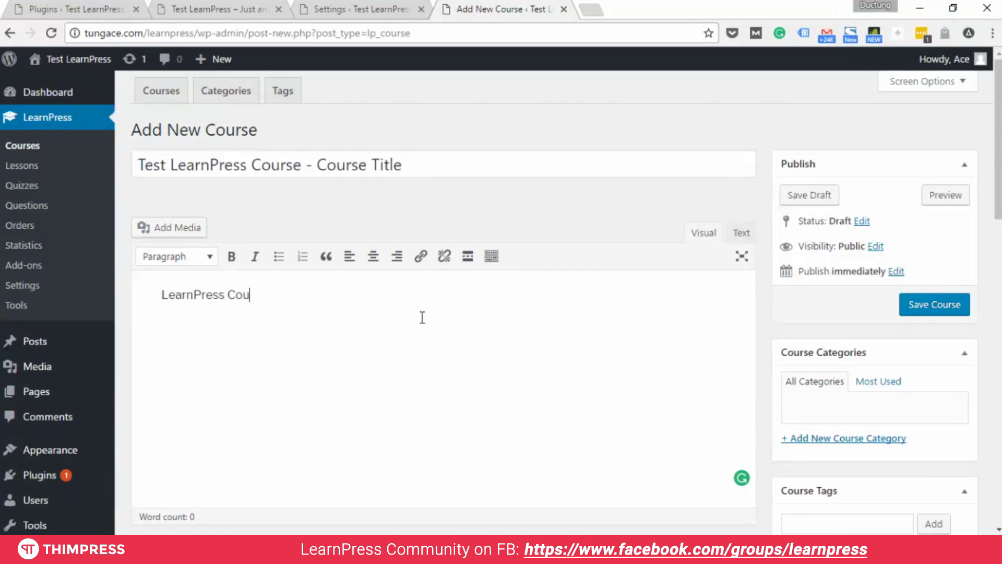
pyautogui.write('rse Descript')
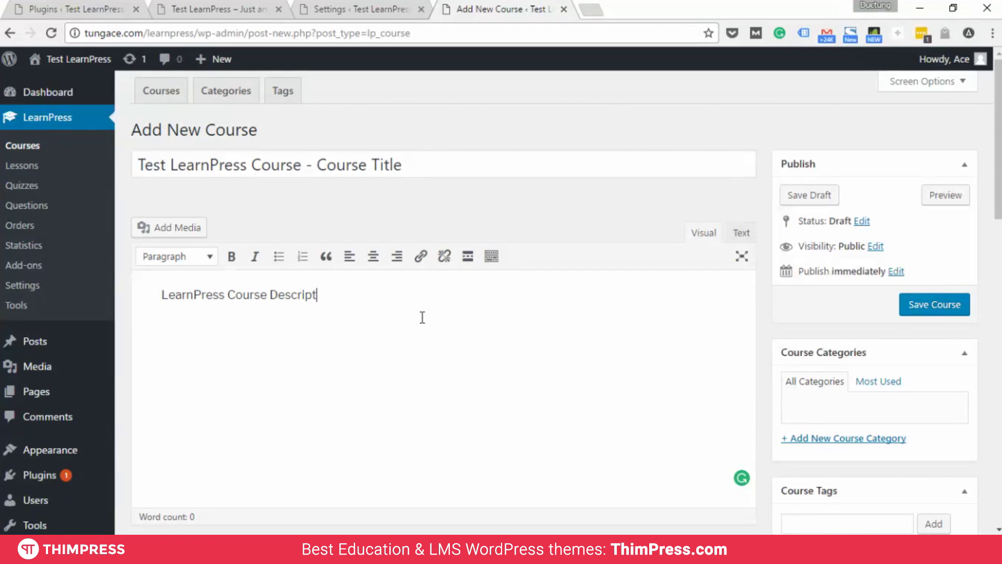
pyautogui.write('ion. This is wehr')
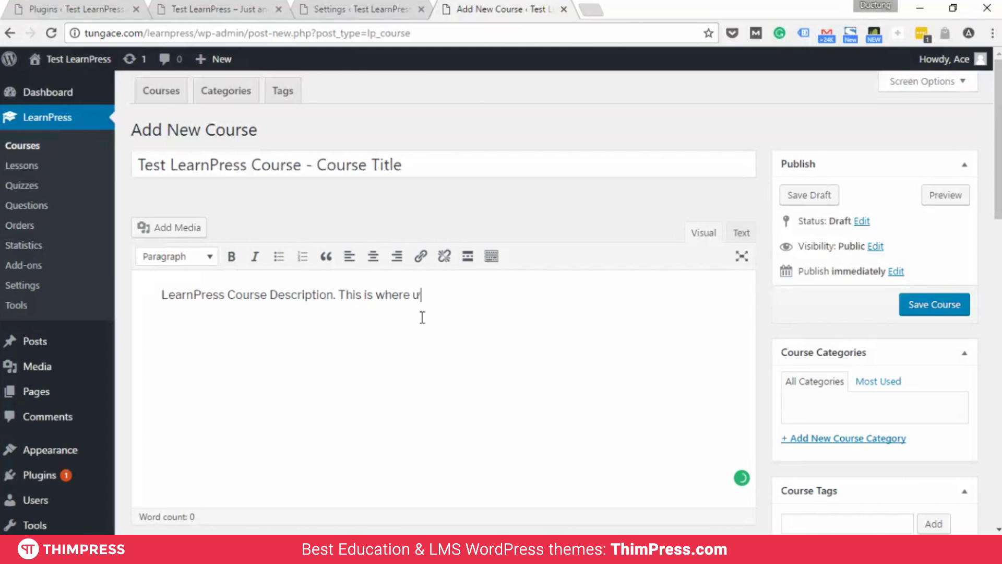
pyautogui.write('will write all abp')
pyautogui.press('BackSpace')
pyautogui.write('out the co')
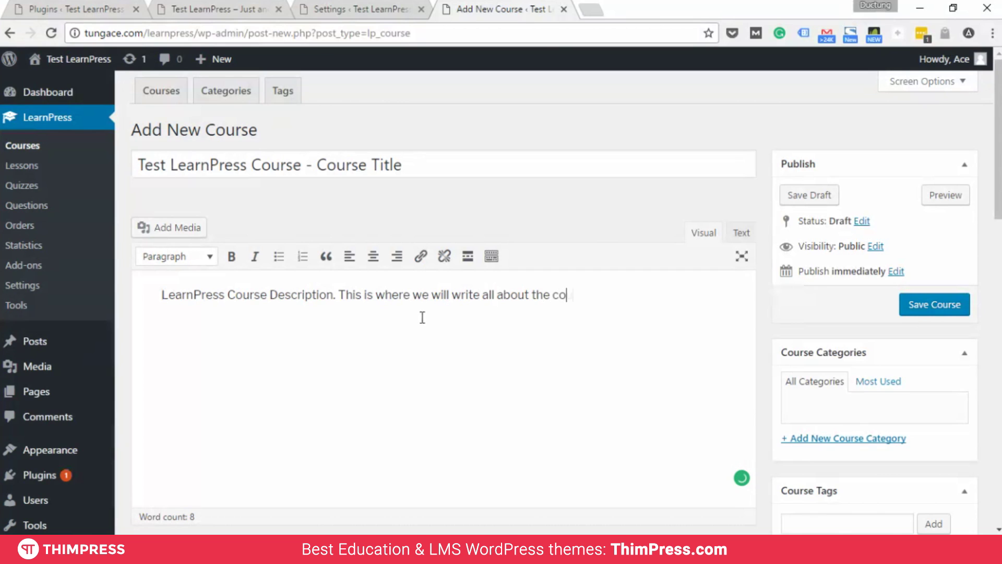
pyautogui.write('urse to persu')
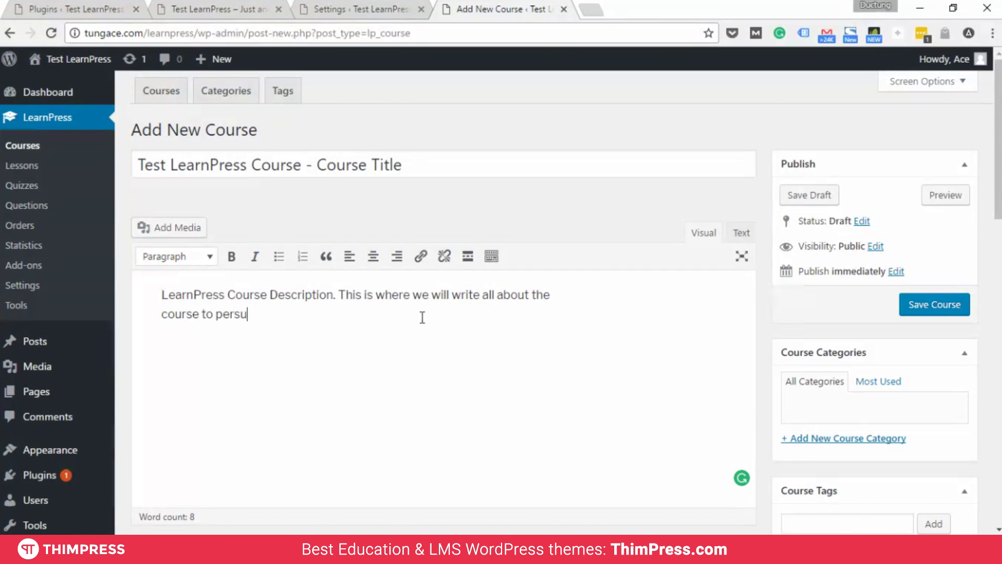
pyautogui.write('ade ours')
pyautogui.press('BackSpace')
pyautogui.write('students.')
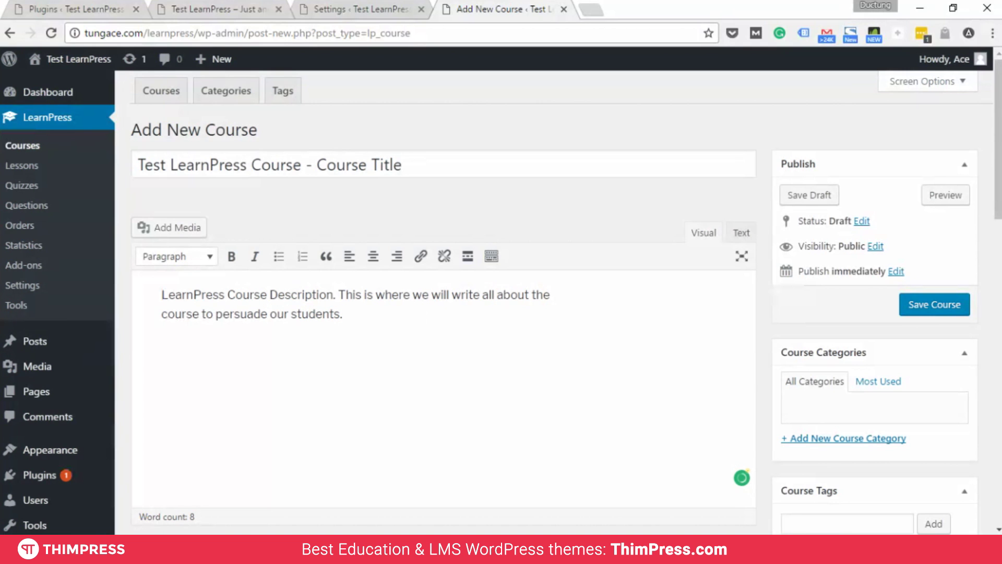
# - Name the first curriculum section "Section 1 - There are sections"
pyautogui.scroll(-4, 515, 414)
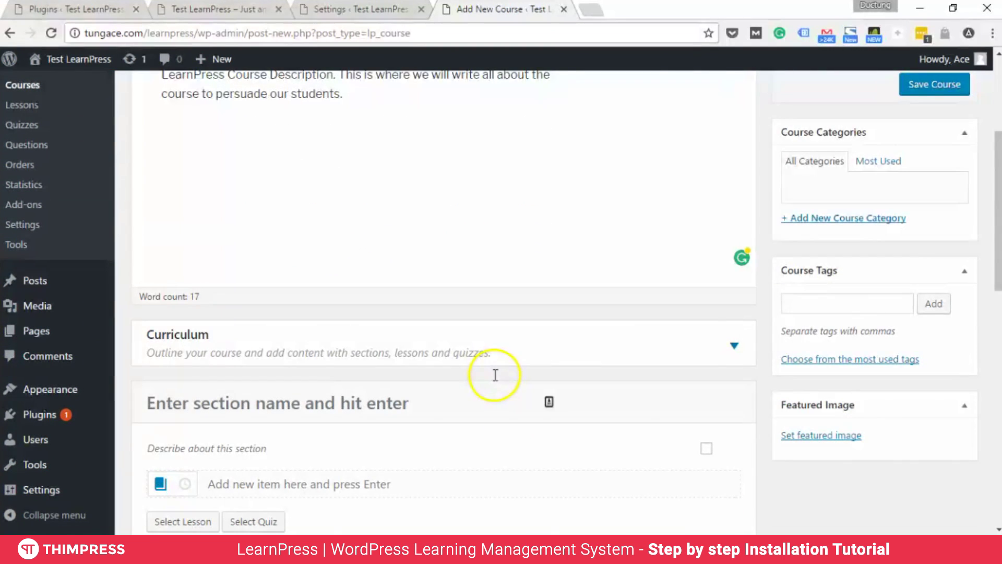
pyautogui.scroll(-1, 496, 375)
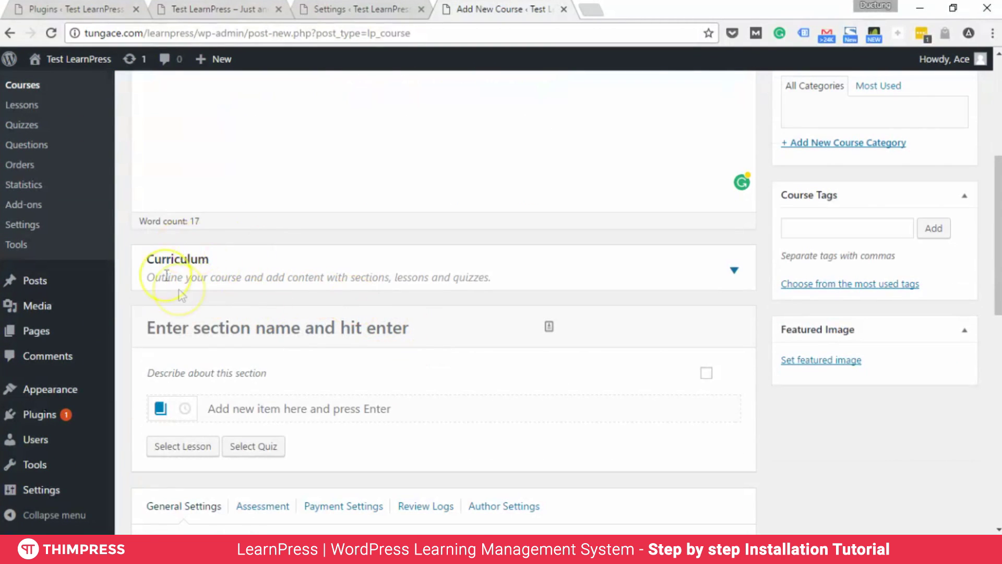
pyautogui.click(224, 318)
pyautogui.click(235, 276)
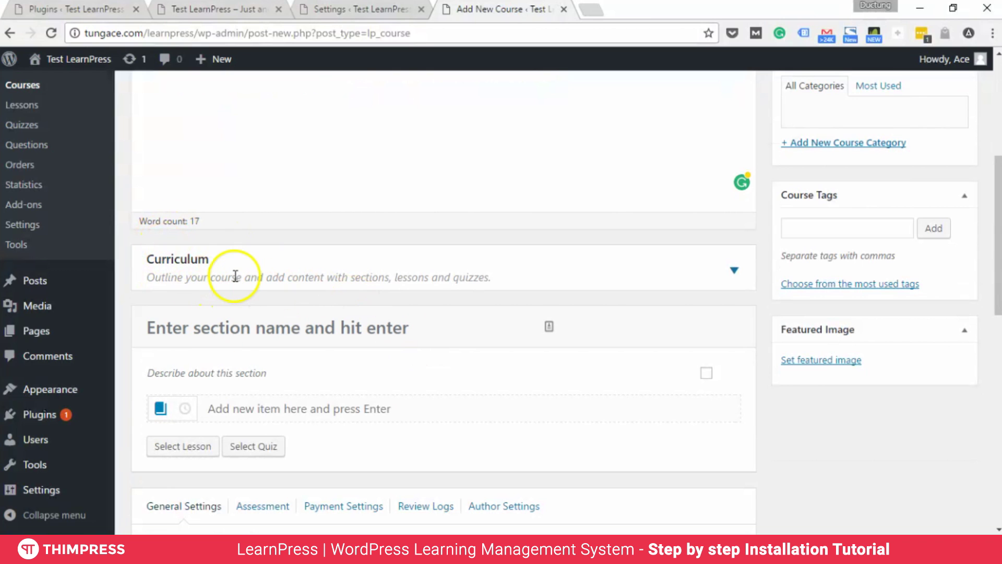
pyautogui.scroll(-1, 235, 276)
pyautogui.click(264, 260)
pyautogui.scroll(1, 261, 250)
pyautogui.write('Ther')
pyautogui.press('BackSpace')
pyautogui.press('BackSpace')
pyautogui.press('BackSpace')
pyautogui.press('BackSpace')
pyautogui.write('Section 1 - There are sections to d')
pyautogui.press('BackSpace')
pyautogui.press('BackSpace')
pyautogui.press('BackSpace')
pyautogui.press('BackSpace')
# - Describe Section 1 with the text "You can add Description for the Section here"
pyautogui.click(276, 375)
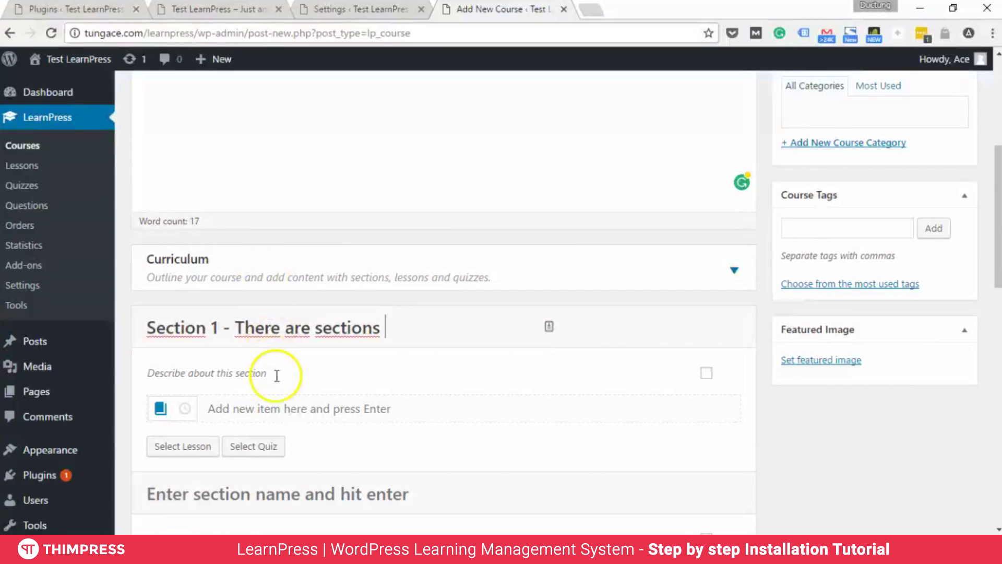
pyautogui.click(336, 410)
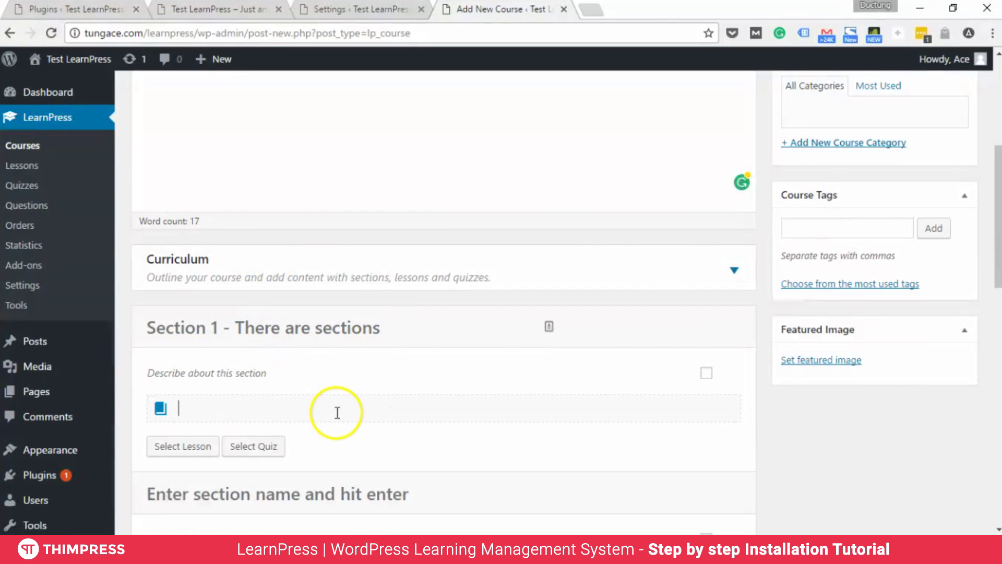
pyautogui.click(311, 375)
pyautogui.write('You can')
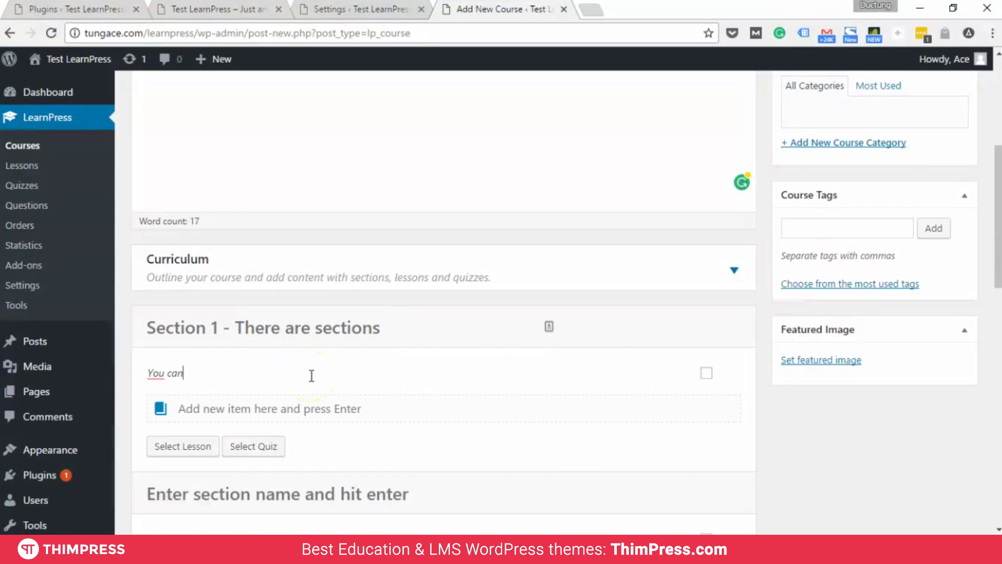
pyautogui.write(' add Description for the Section here')
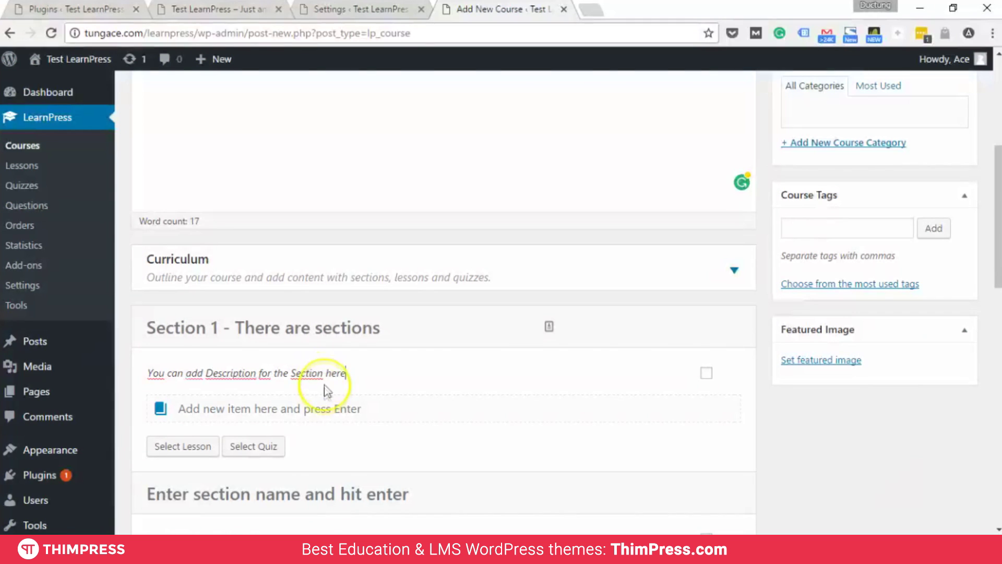
# - Add a lesson to Section 1 named "This is a Lesson. Just Type the name of the lesson. Edit content later"
pyautogui.click(334, 414)
pyautogui.moveTo(172, 418)
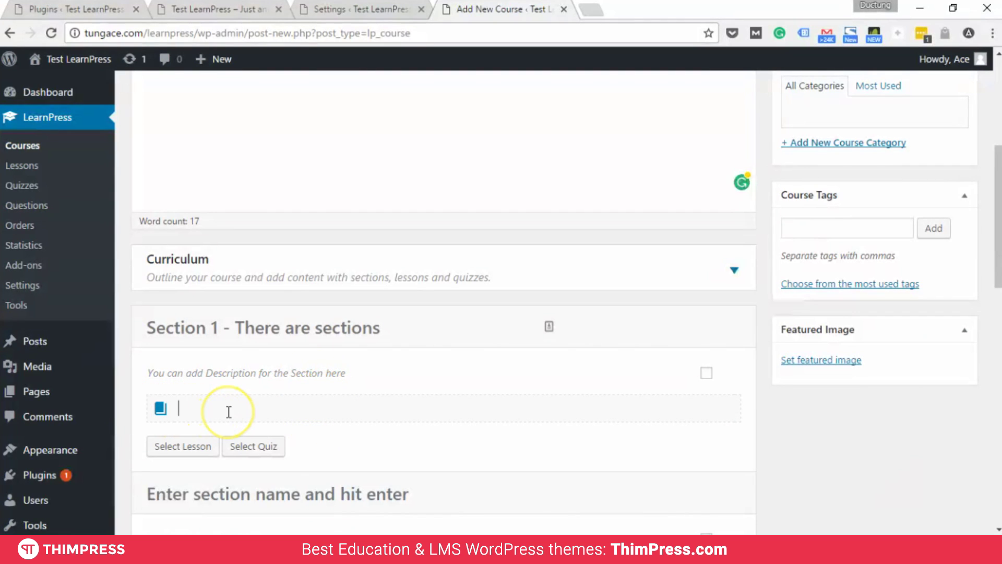
pyautogui.write('This is a')
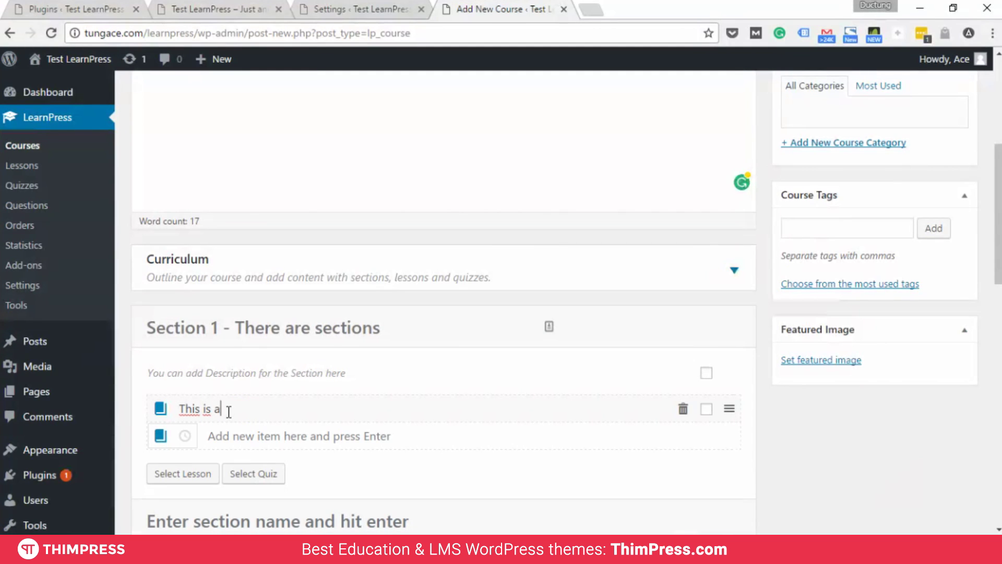
pyautogui.write(' Lesson. Just Typ')
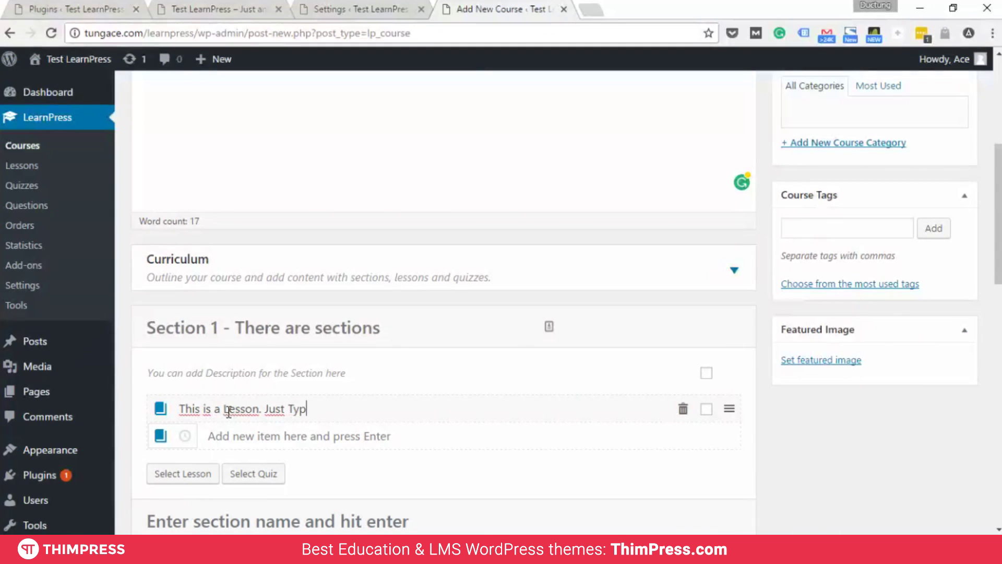
pyautogui.write('e the name of the lesson. Edi')
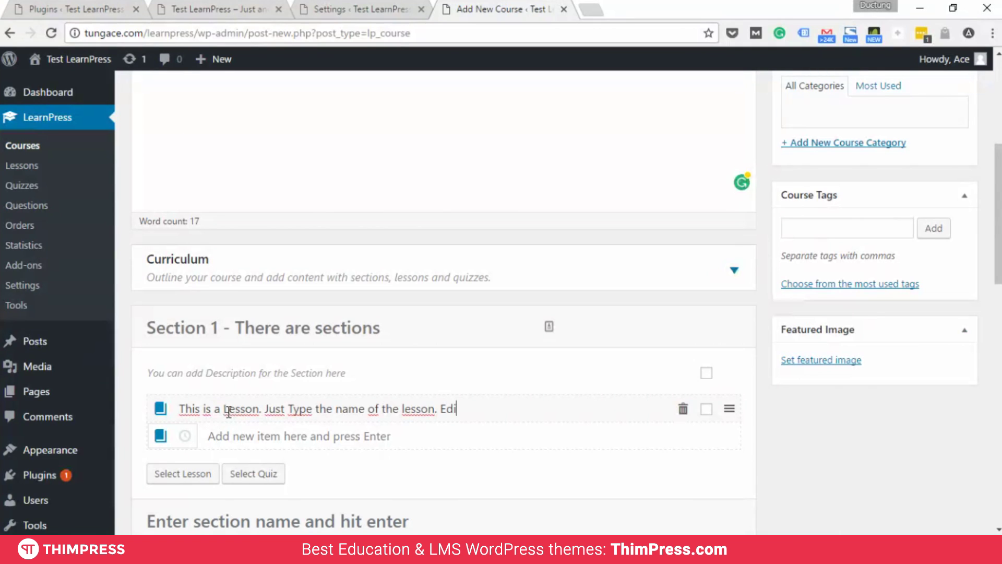
pyautogui.write('t content later')
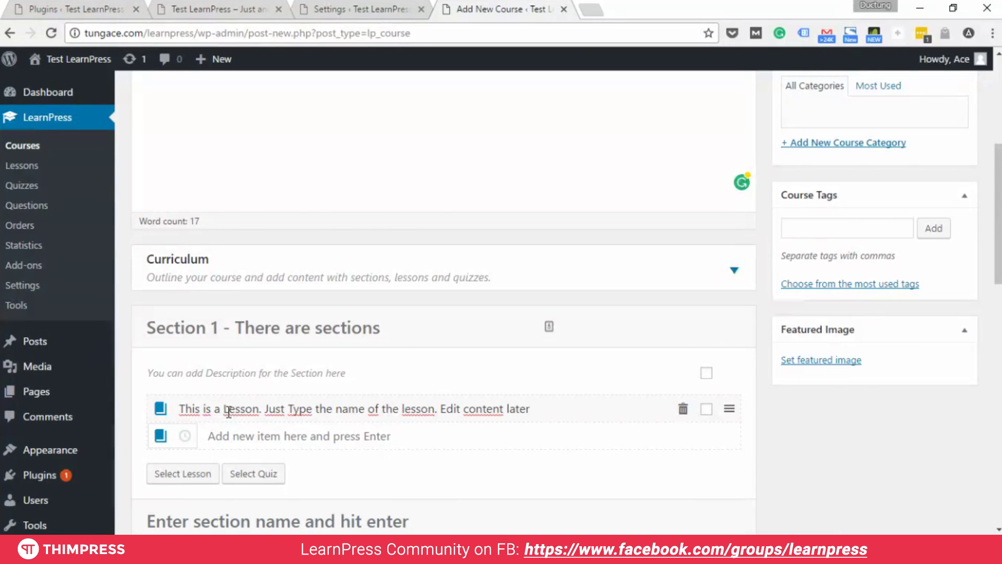
pyautogui.press('Return')
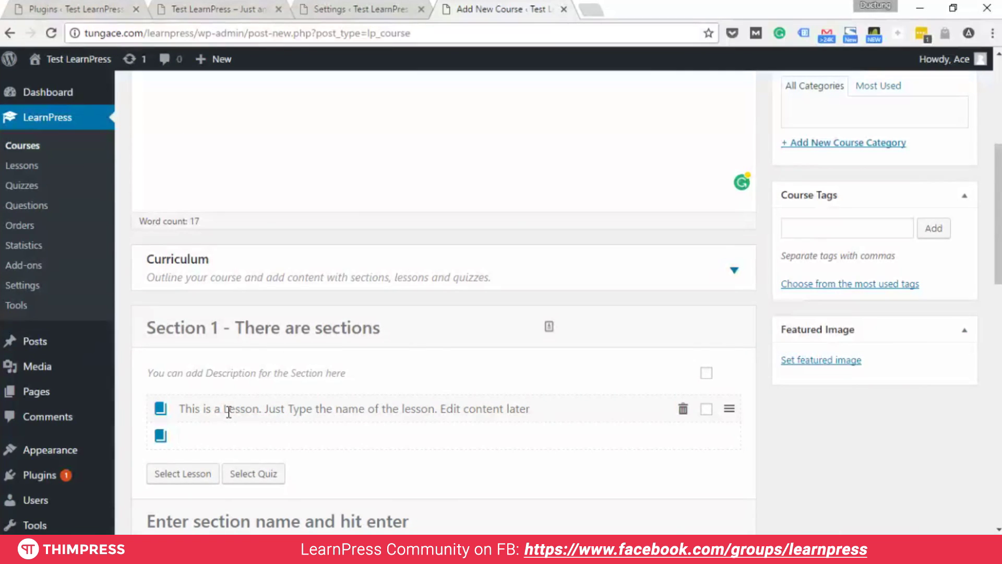
# - Add a second lesson to Section 1 named "This is another lesson in this section"
pyautogui.write('This')
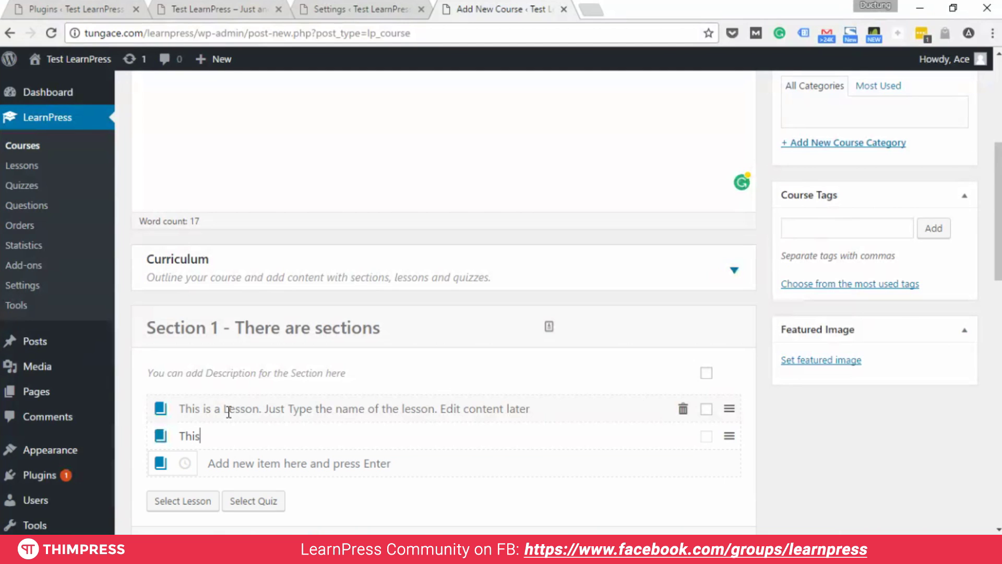
pyautogui.write(' is another lesson in this section')
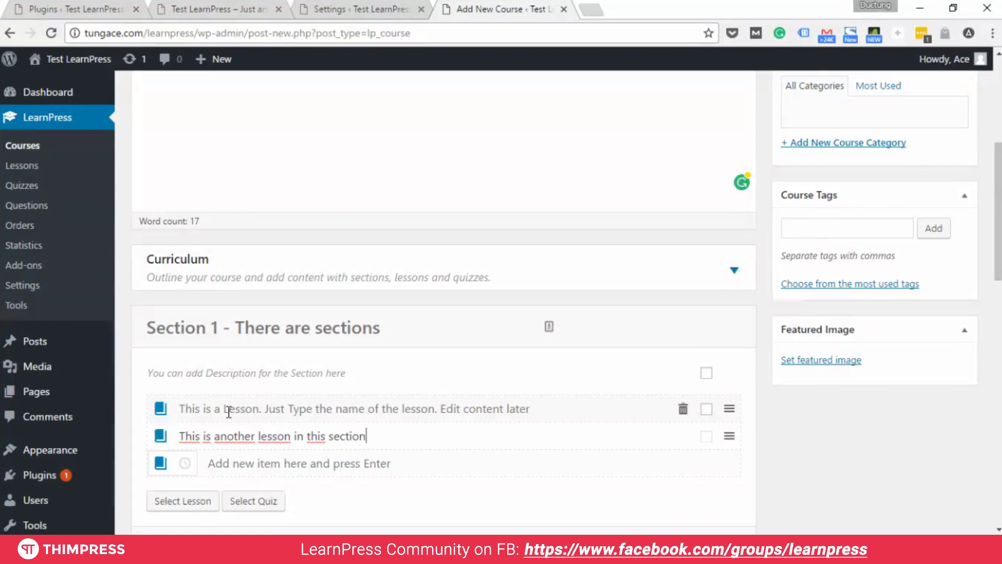
pyautogui.press('Return')
# - Add a third lesson to Section 1 named "What if there's only one section (or no section?)"
pyautogui.write('Wha')
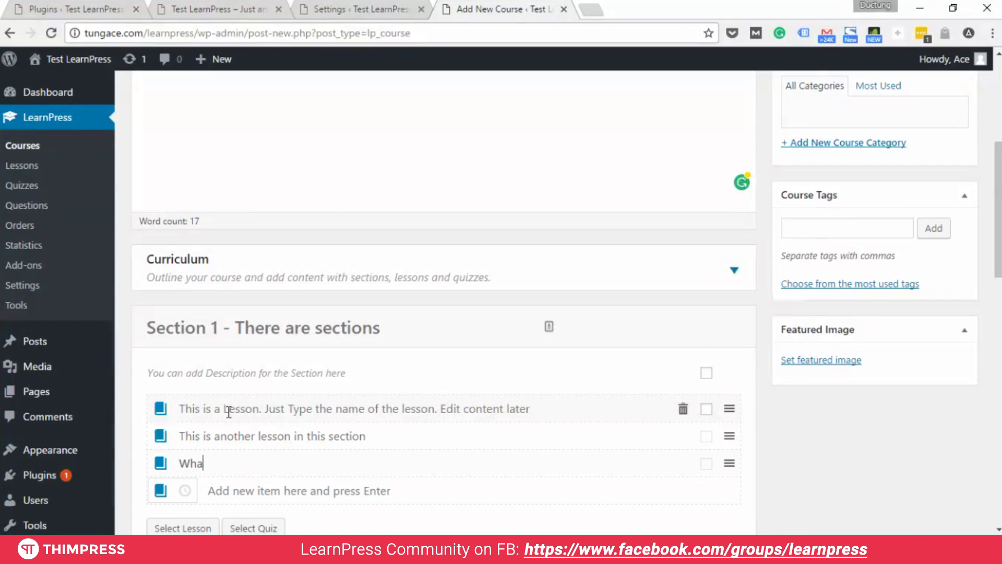
pyautogui.write("t if there's o")
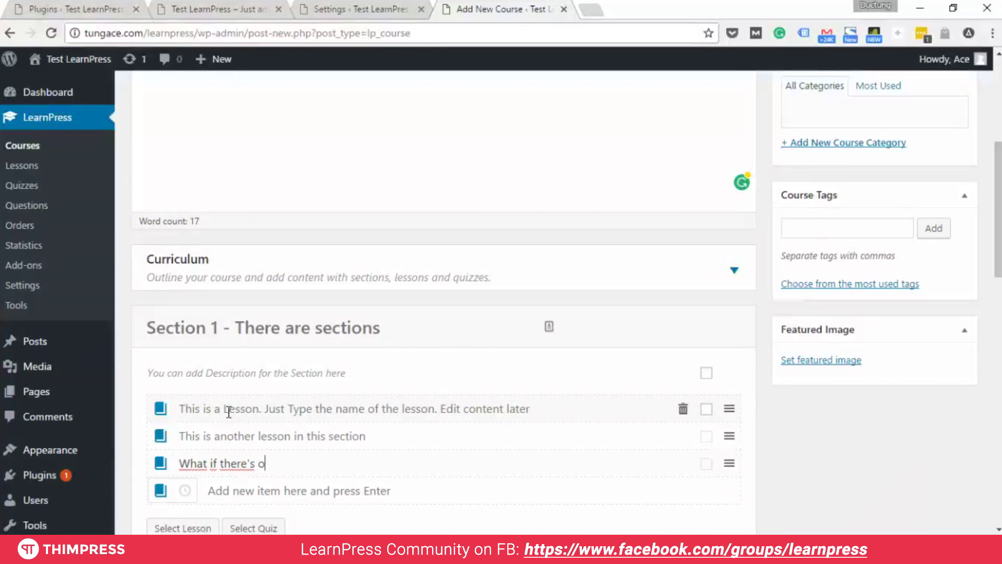
pyautogui.write('nly one section (or ')
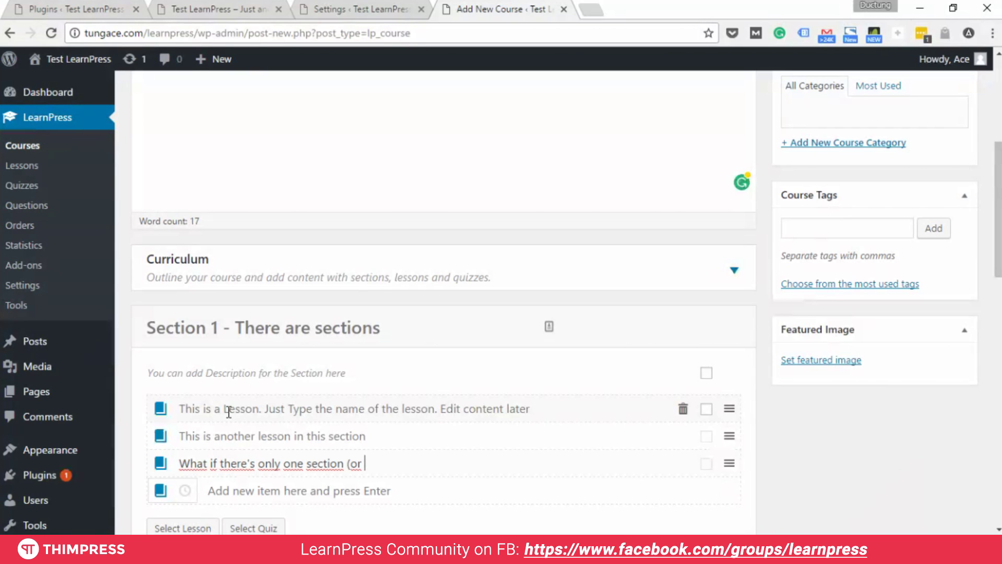
pyautogui.write('no sec')
pyautogui.write('tion>?')
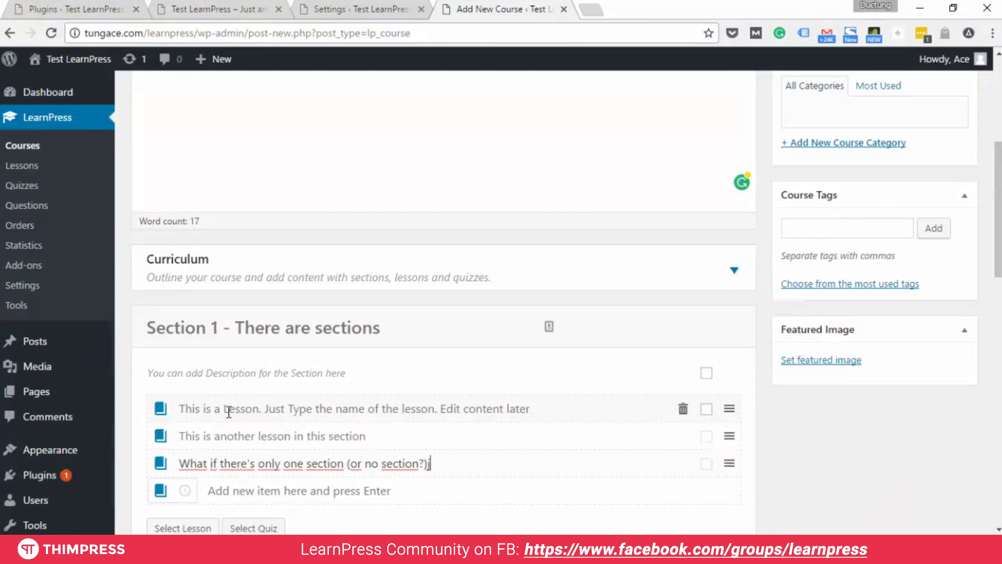
pyautogui.press('Return')
# - Add a fourth lesson to Section 1 named "Just add its name and add all your course content"
pyautogui.write('Ju')
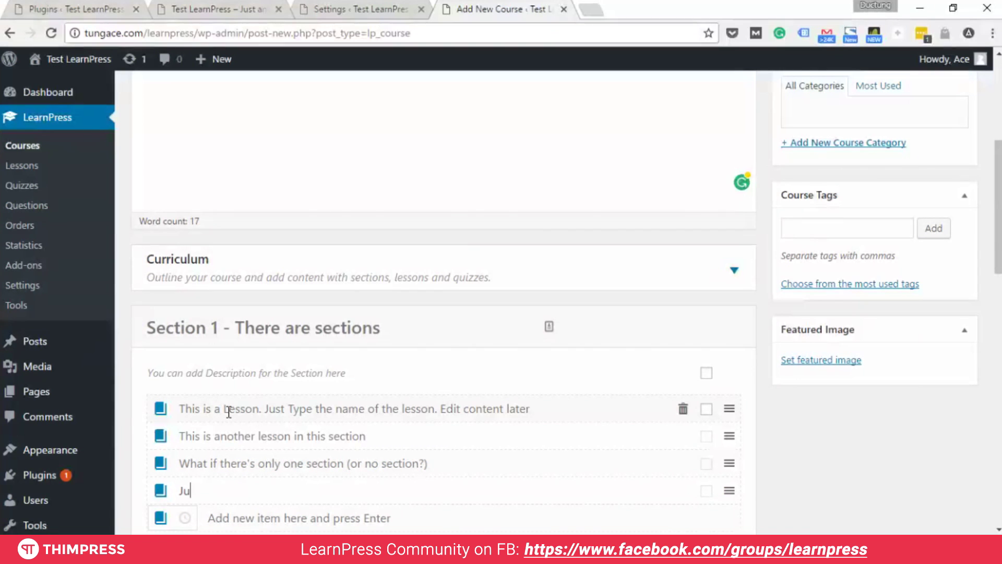
pyautogui.write('st add')
pyautogui.write('add its name')
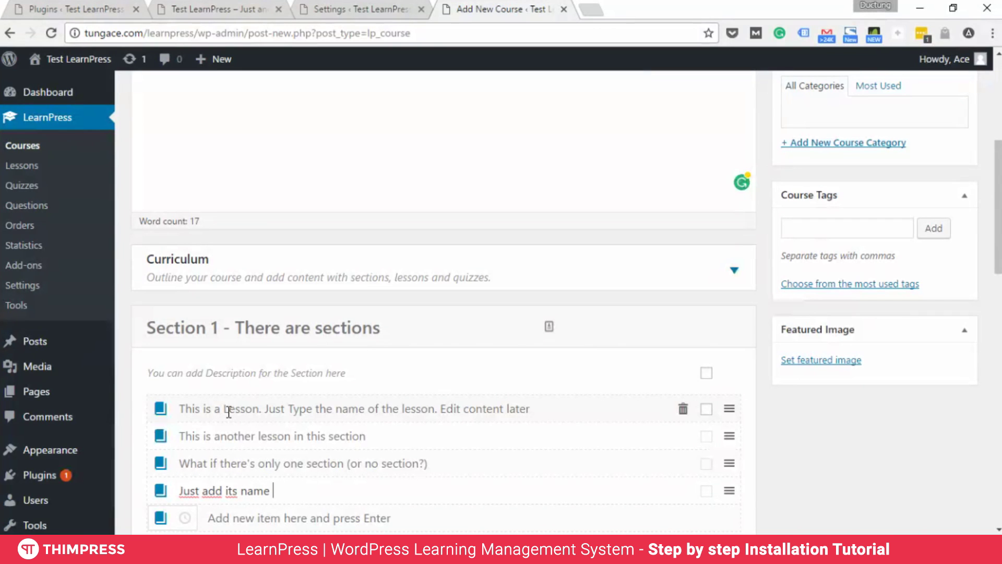
pyautogui.write(' and')
pyautogui.scroll(-4, 225, 391)
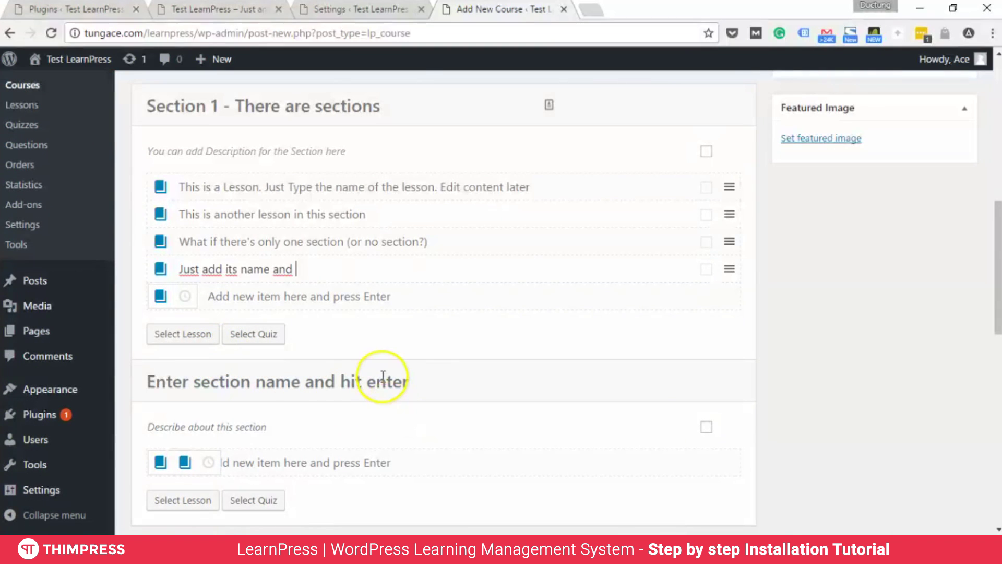
pyautogui.write('ad')
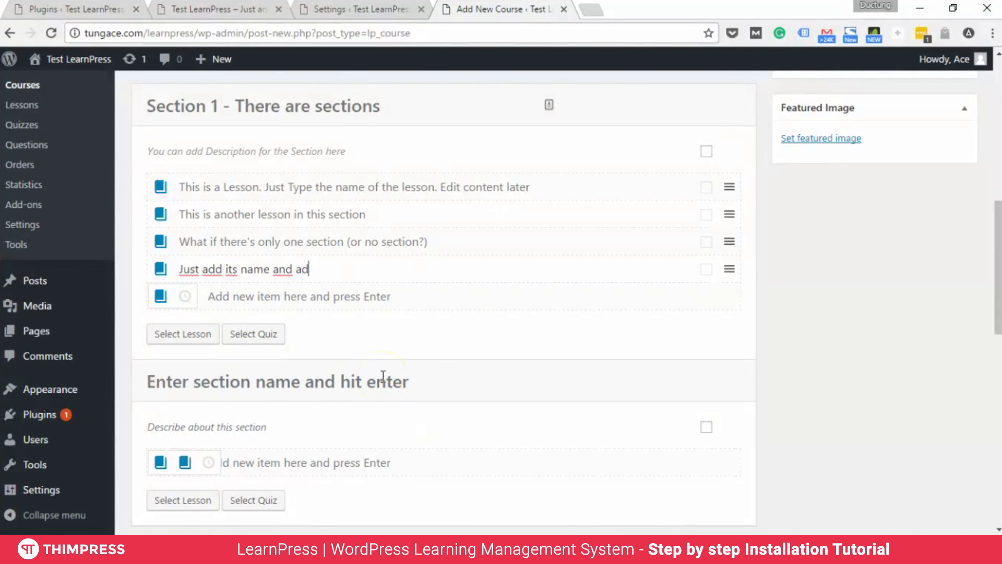
pyautogui.write('d aal yoru cou')
pyautogui.press('BackSpace')
pyautogui.press('BackSpace')
pyautogui.press('BackSpace')
pyautogui.press('BackSpace')
pyautogui.press('BackSpace')
pyautogui.write('r')
pyautogui.press('BackSpace')
pyautogui.write('r course ')
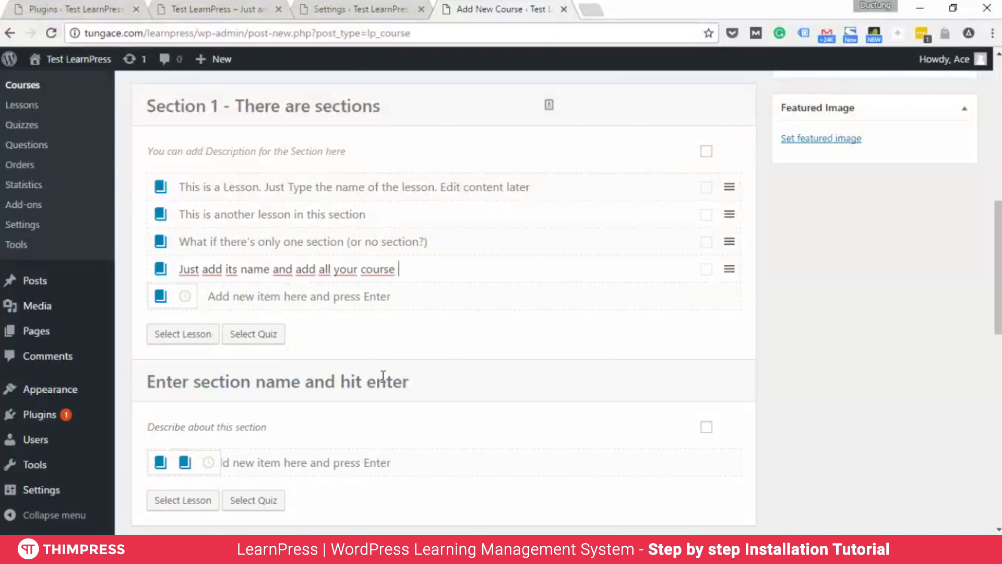
pyautogui.write('content')
pyautogui.press('Return')
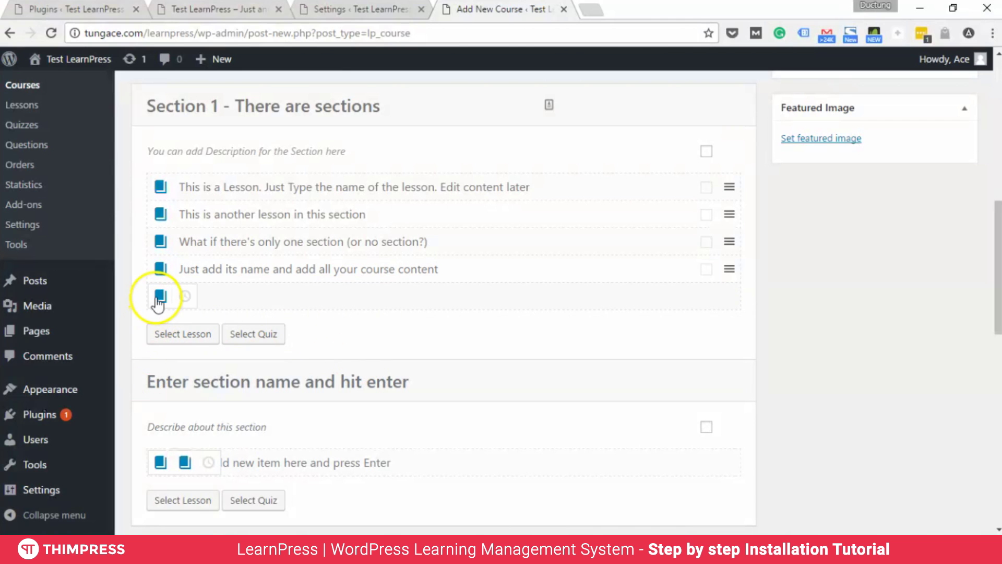
# - Add a quiz named "This is a Quiz" after the four lessons in Section 1
pyautogui.click(183, 296)
pyautogui.click(212, 298)
pyautogui.write('Th')
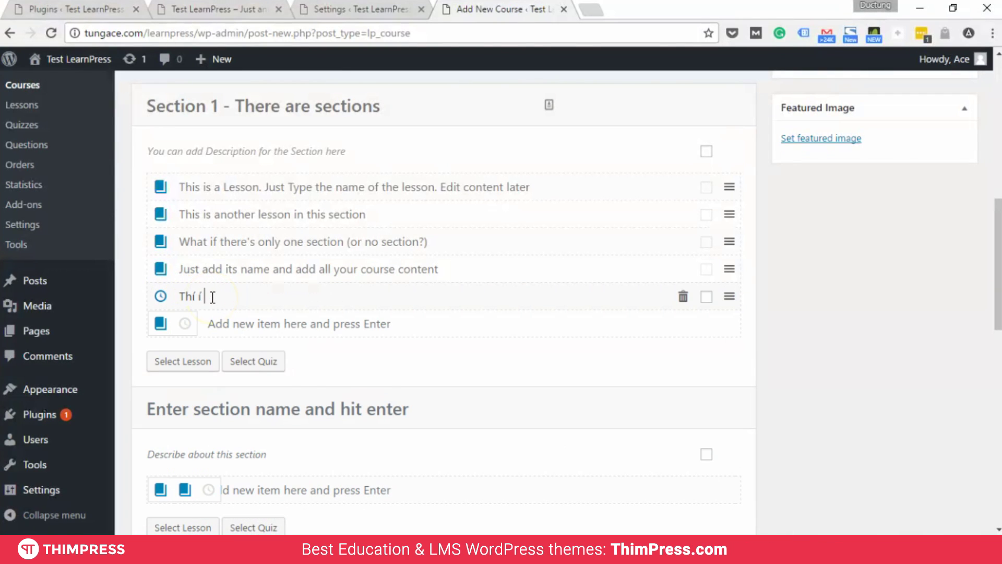
pyautogui.write('is is a Quiz')
pyautogui.press('Return')
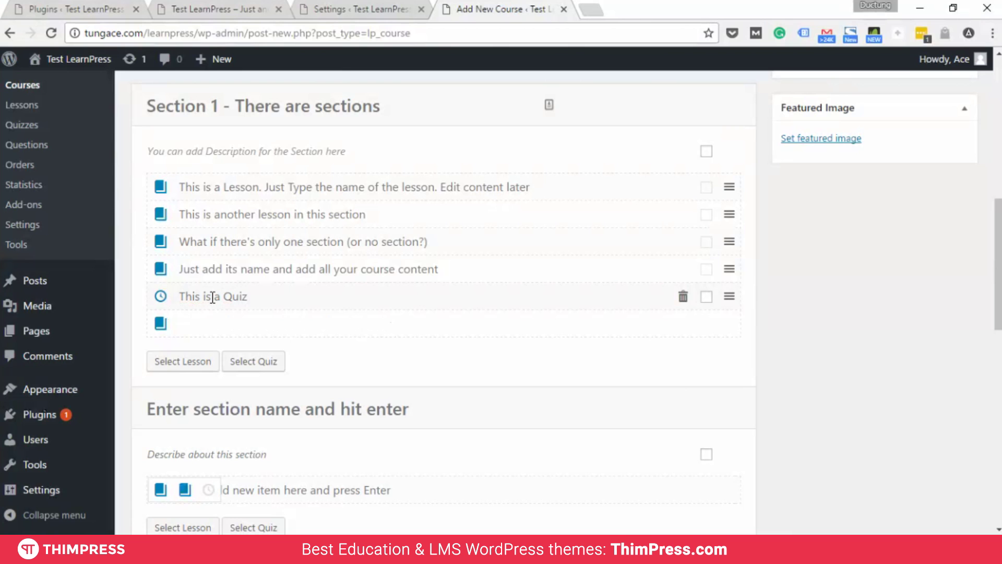
# - Add a second quiz to Section 1 named "There are many Quiz types"
pyautogui.click(158, 324)
pyautogui.click(179, 325)
pyautogui.write('There are many Quiz types')
pyautogui.press('Return')
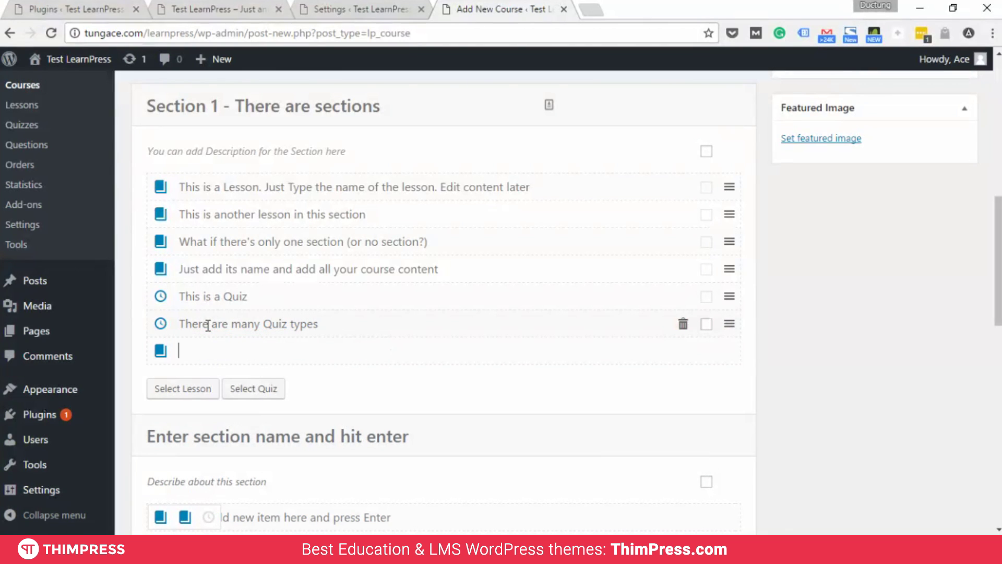
# - Add a third quiz to Section 1 named "Add Quiz title now, edit later."
pyautogui.click(184, 351)
pyautogui.click(220, 353)
pyautogui.write('Ad')
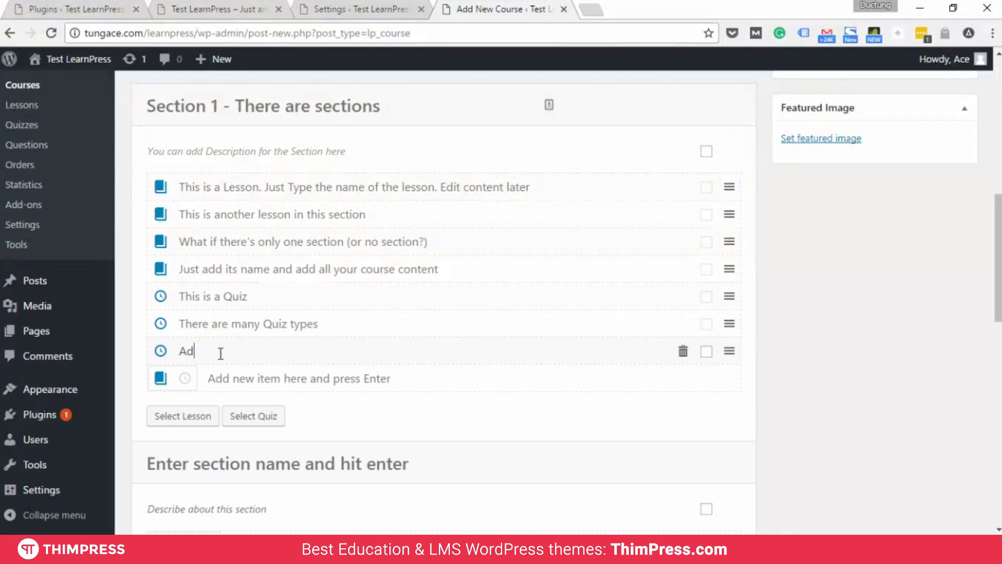
pyautogui.write('d Qu')
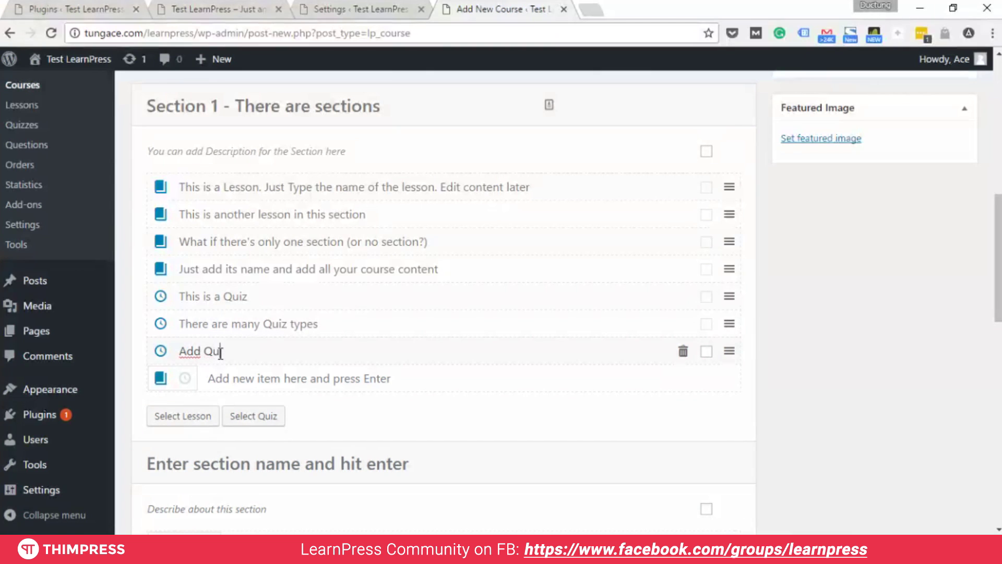
pyautogui.write('iz title now, edit')
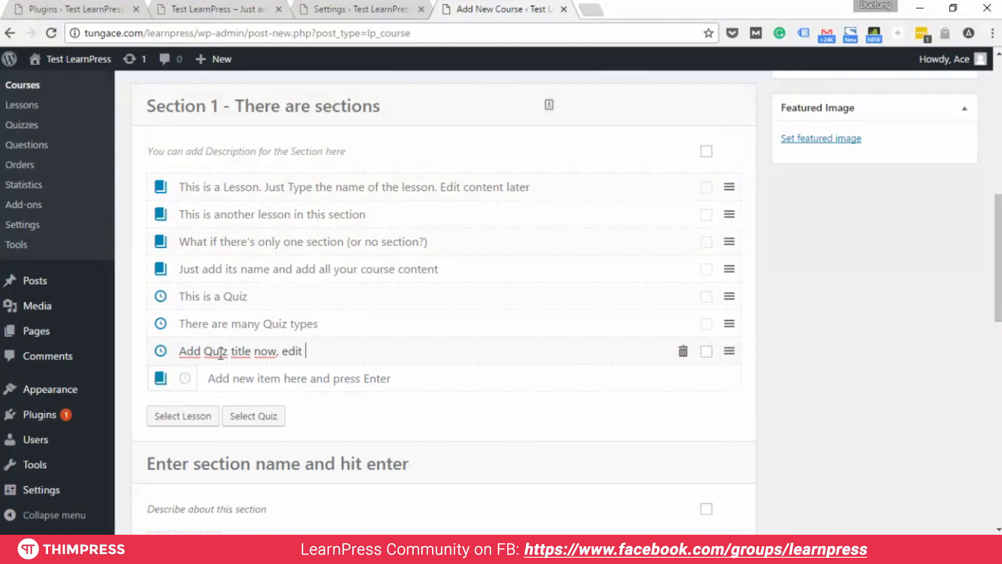
pyautogui.write(' later.')
# - Create a second curriculum section titled "Section 2 - The title of section 2"
pyautogui.click(230, 449)
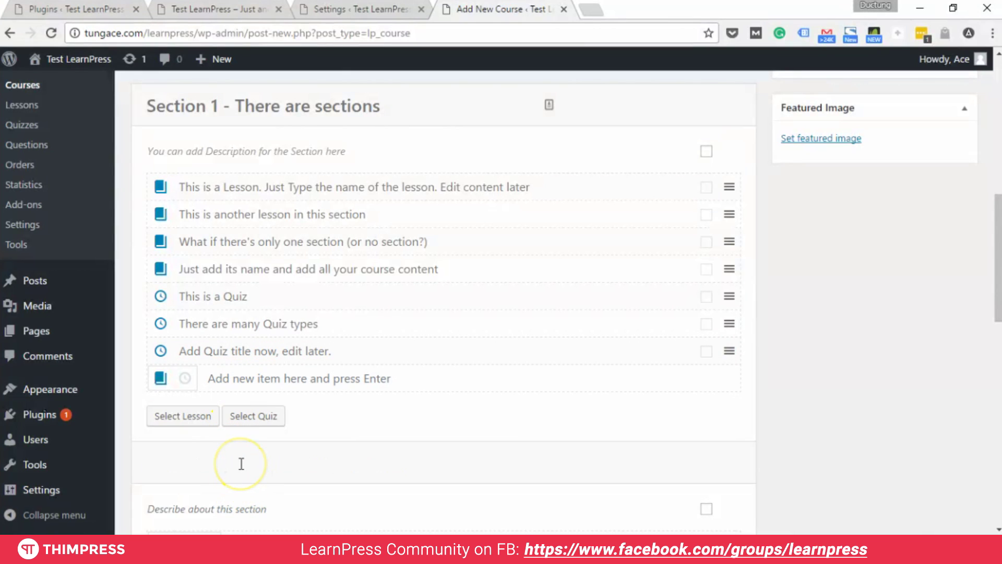
pyautogui.write('Section 2 -')
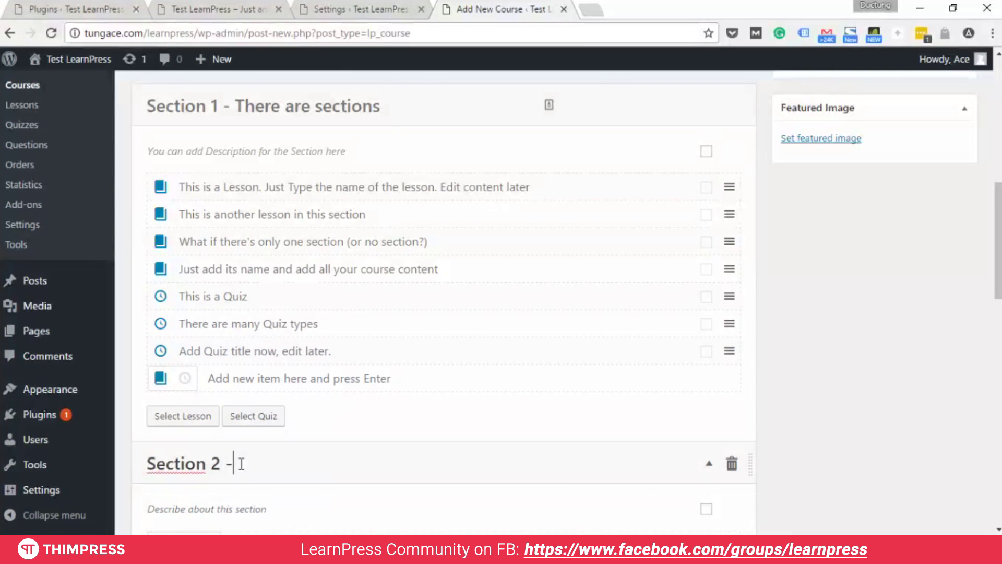
pyautogui.write(' The title of ')
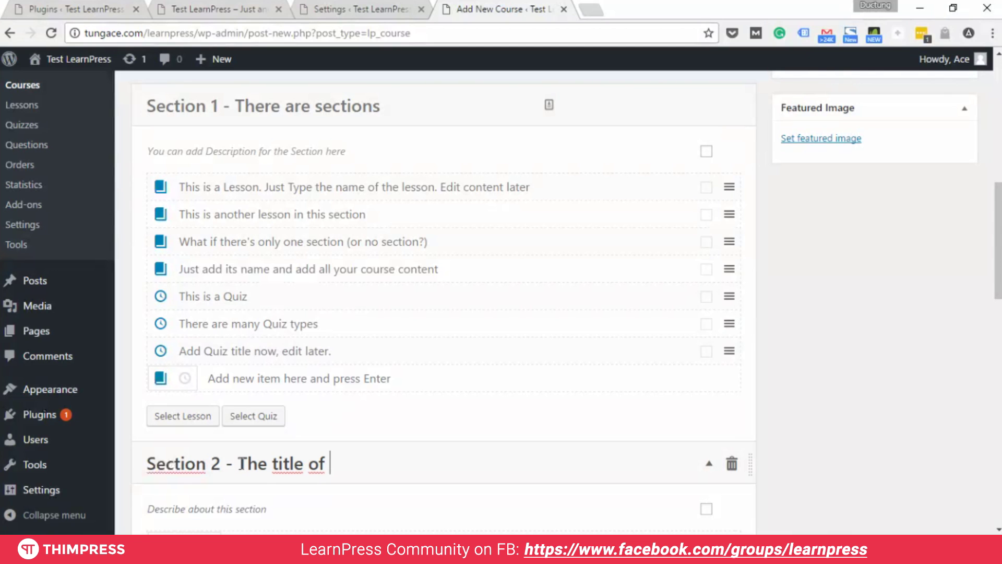
pyautogui.write('section 2')
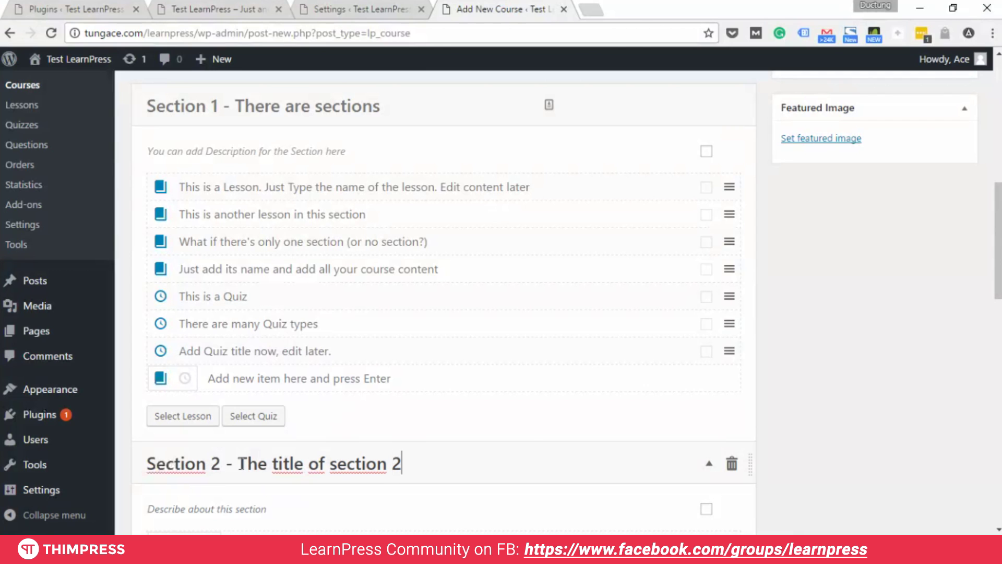
pyautogui.press('Return')
# - Enter "Description" as the description of Section 2
pyautogui.scroll(-3, 269, 418)
pyautogui.click(273, 365)
pyautogui.press('BackSpace')
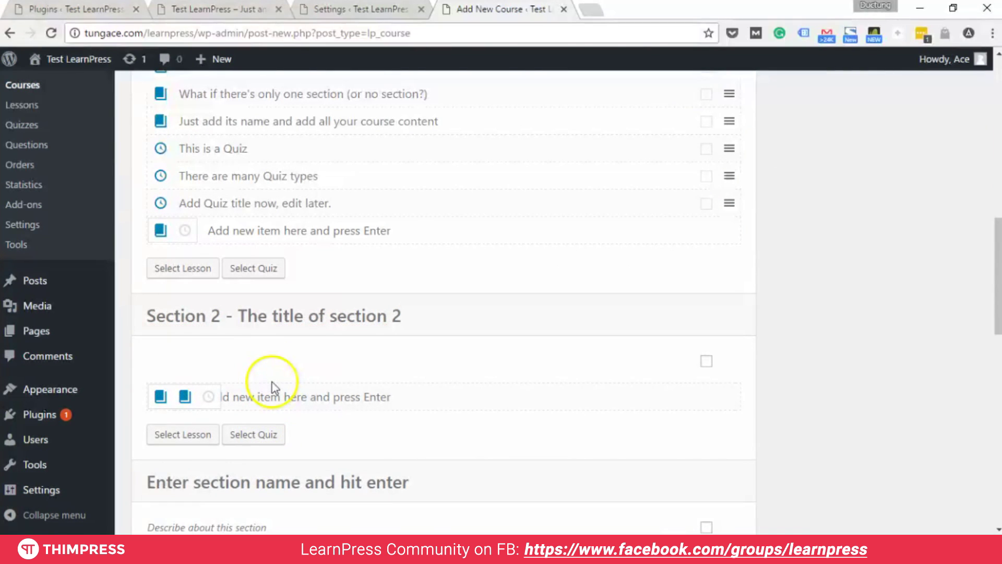
pyautogui.write('Description')
pyautogui.press('Tab')
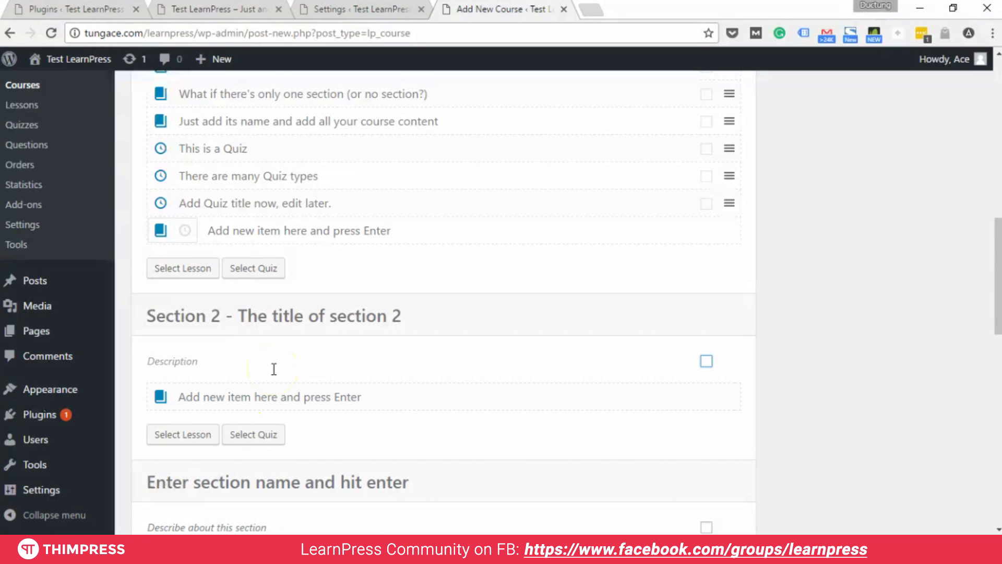
# - Add two lessons to Section 2 named "Lesson" and "Another lesson"
pyautogui.click(316, 393)
pyautogui.write('Lesso')
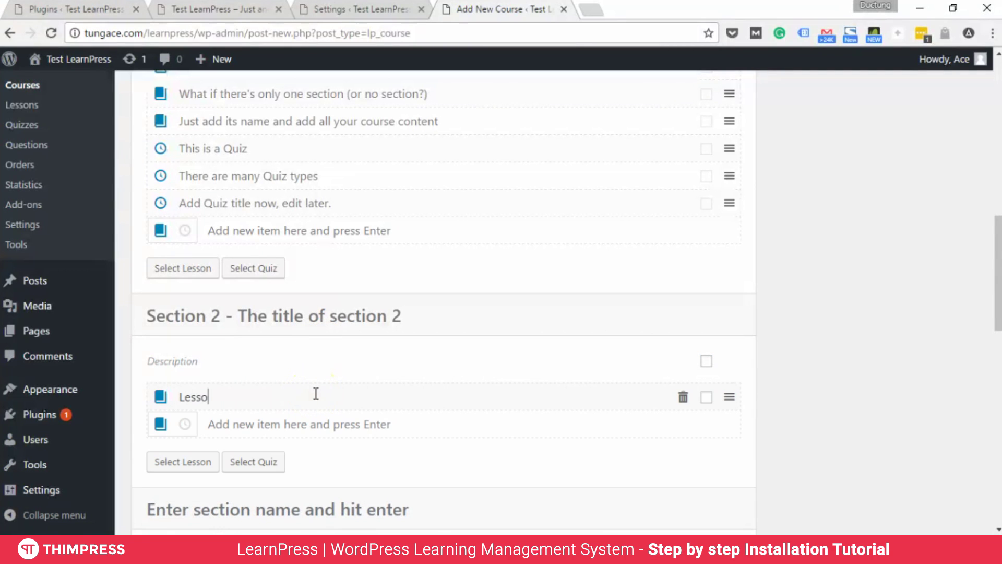
pyautogui.write('n')
pyautogui.press('Return')
pyautogui.write('other')
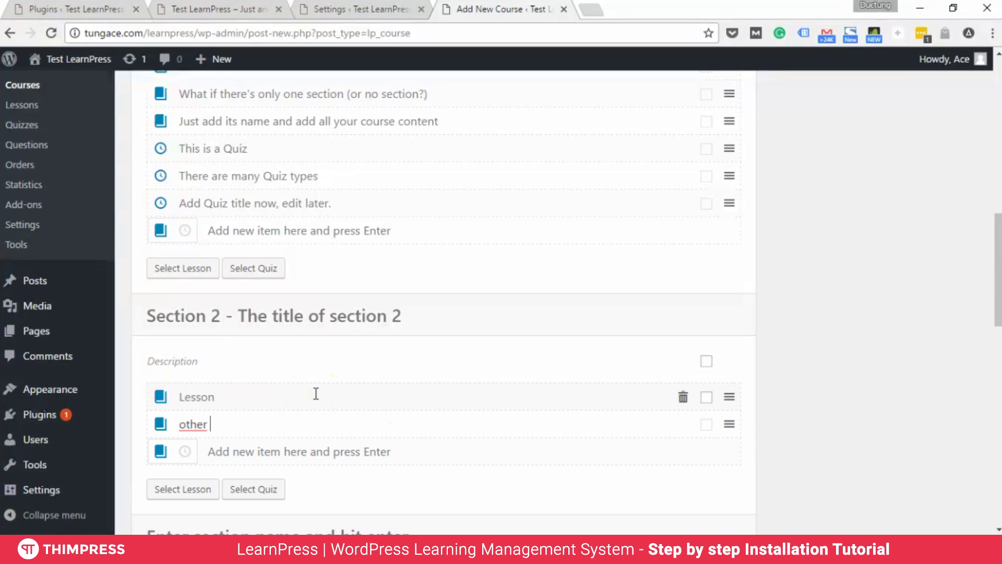
pyautogui.hotkey('ctrl', 'a')
pyautogui.write('Another lesson')
pyautogui.scroll(-1, 303, 399)
# - Add a third lesson to Section 2 named "If you already made some lessons or Quizzes, you can click "Select Lesson" or "Select Quiz""
pyautogui.click(318, 383)
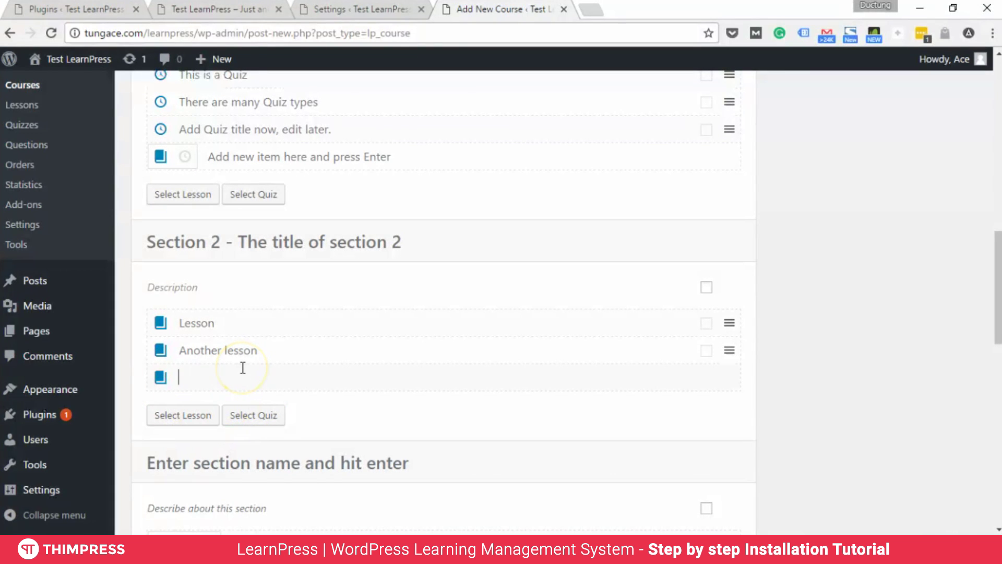
pyautogui.write('If you already made some less')
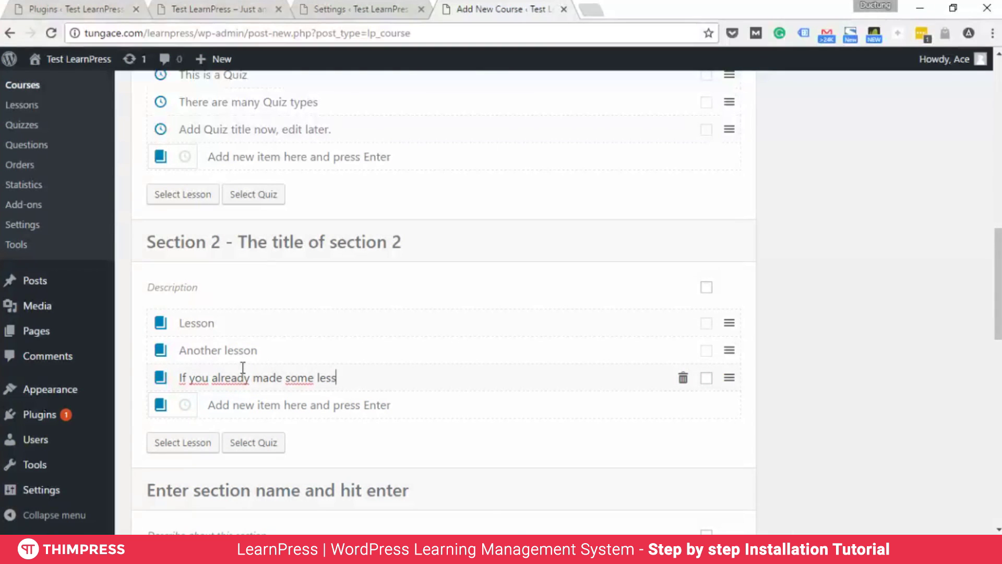
pyautogui.write('Quizzes, you can click "Select Lesson" or "Select Quiz"')
# - Add a fourth lesson to Section 2 named "Remember that One quiz or One lesson can only belong to one course"
pyautogui.click(236, 400)
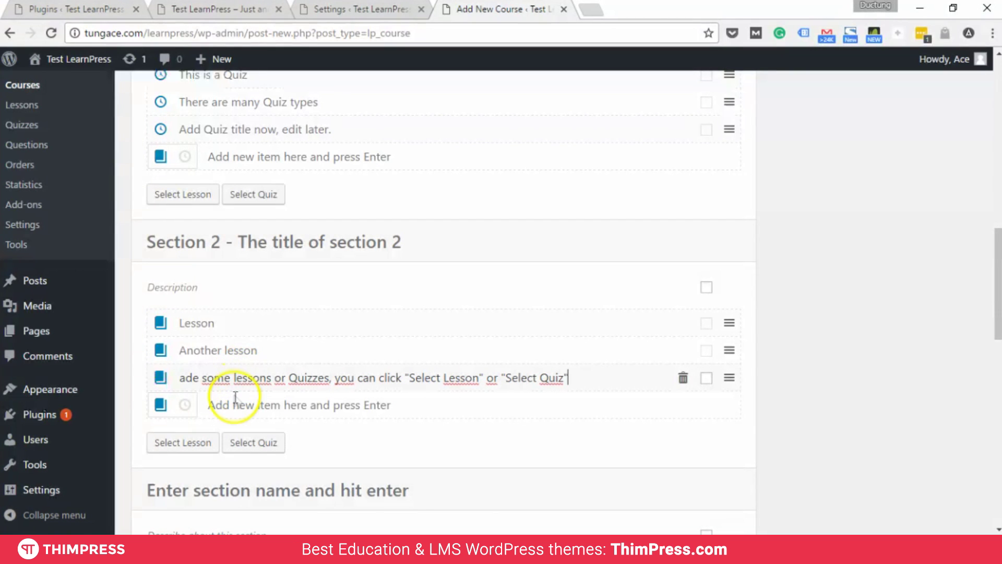
pyautogui.write('Remember that One quiz or On')
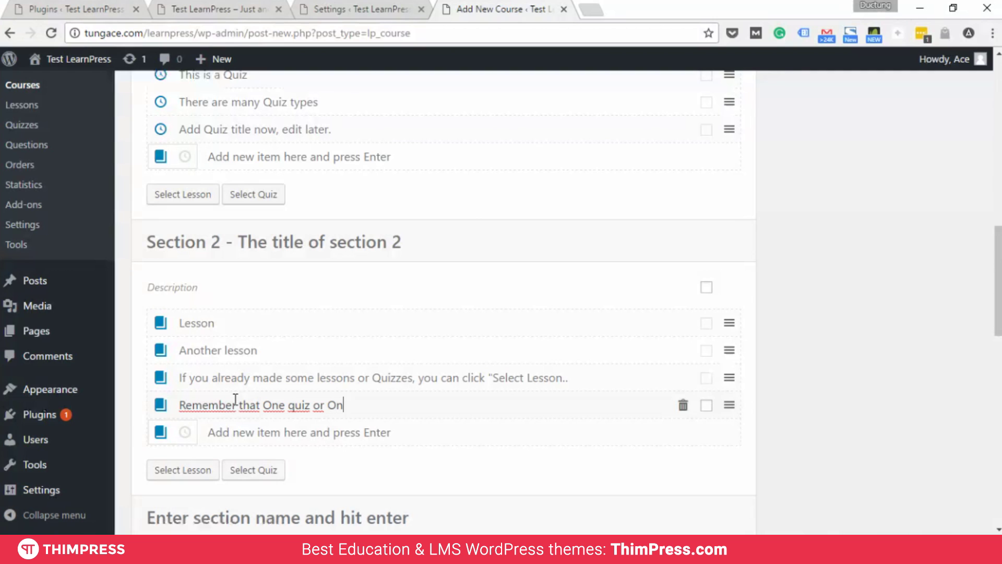
pyautogui.write('can only belong to one course')
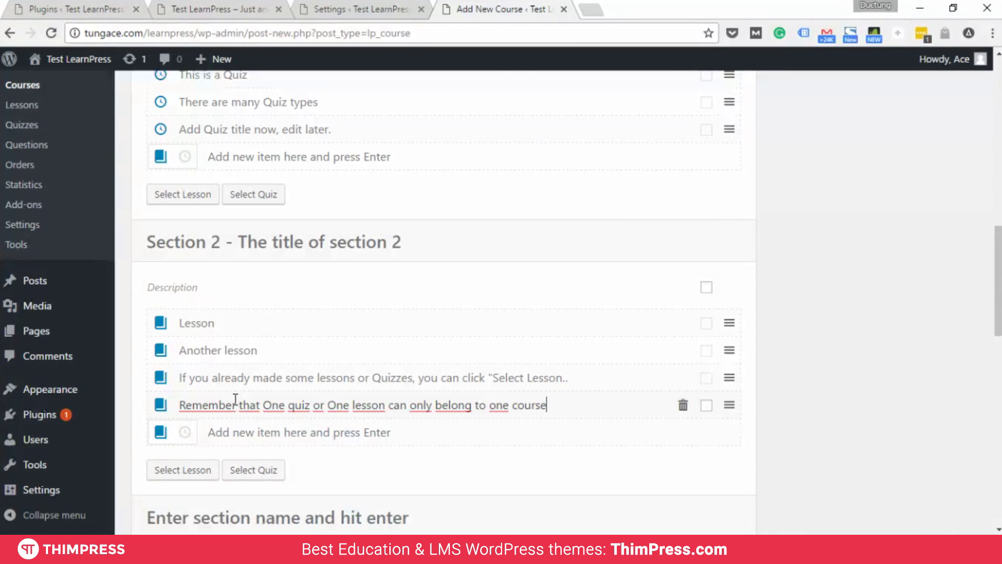
pyautogui.press('Return')
# - Add a fifth Section 2 lesson named "Meaning if you assigned a lesson to a course(#A), you can't assign that same lesson to another course (#B)"
pyautogui.write('Me')
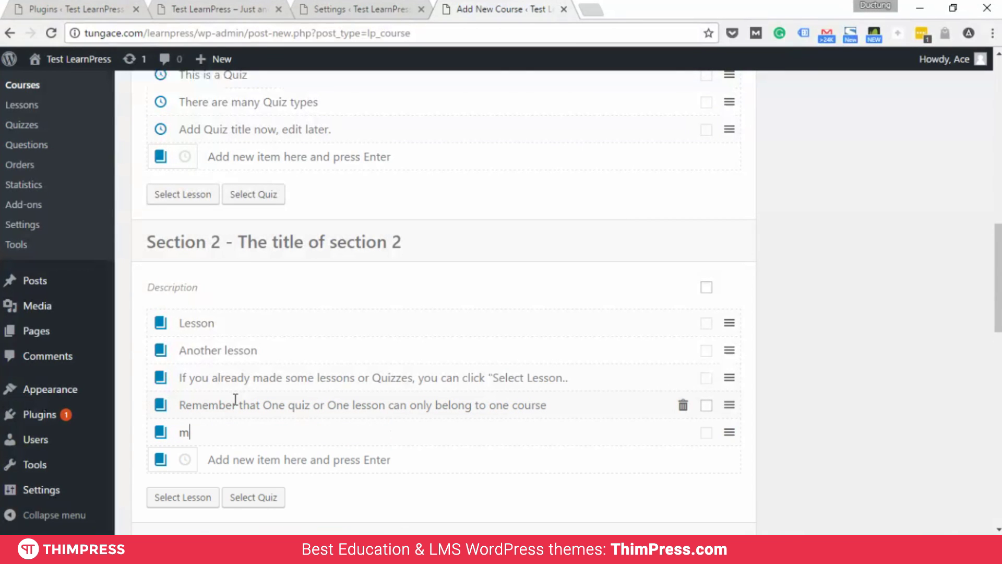
pyautogui.write('aning if ')
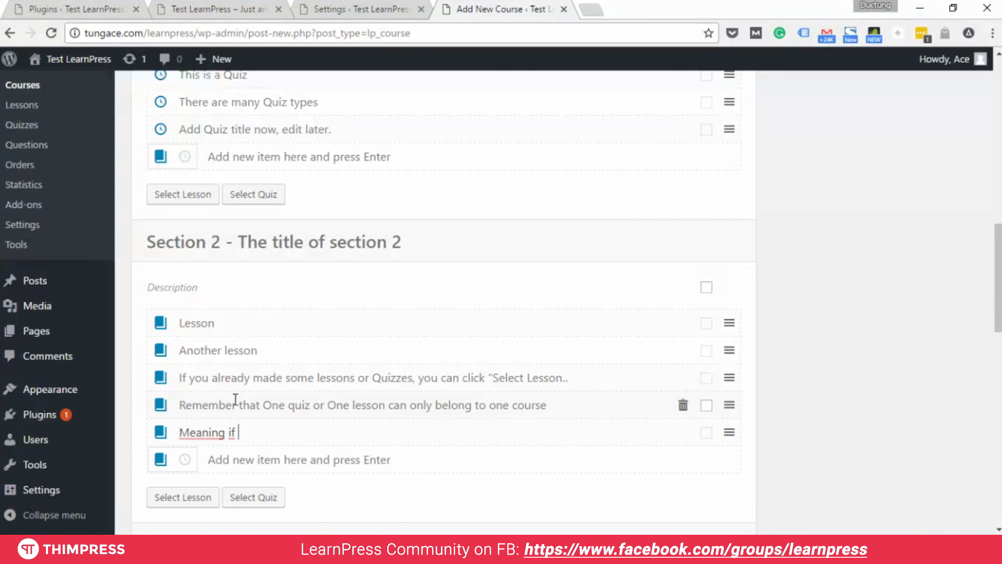
pyautogui.write('you assigned t')
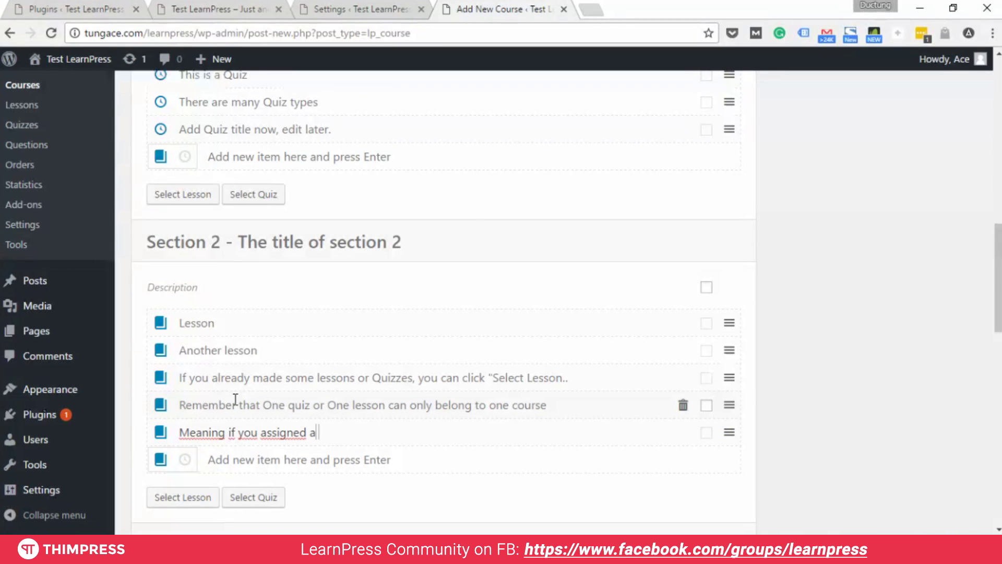
pyautogui.write(' lesson to a co')
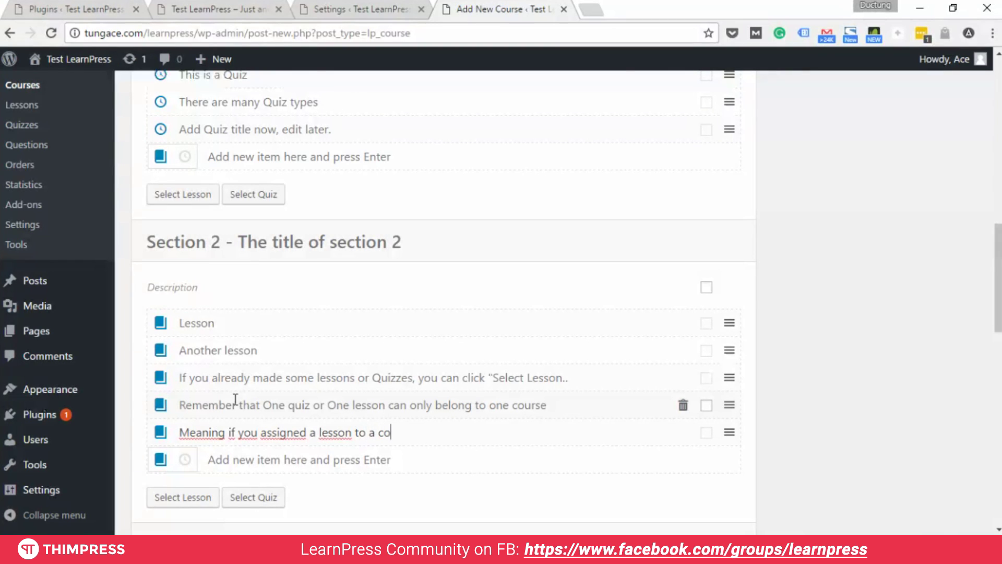
pyautogui.write("urse(#A), you can't assi")
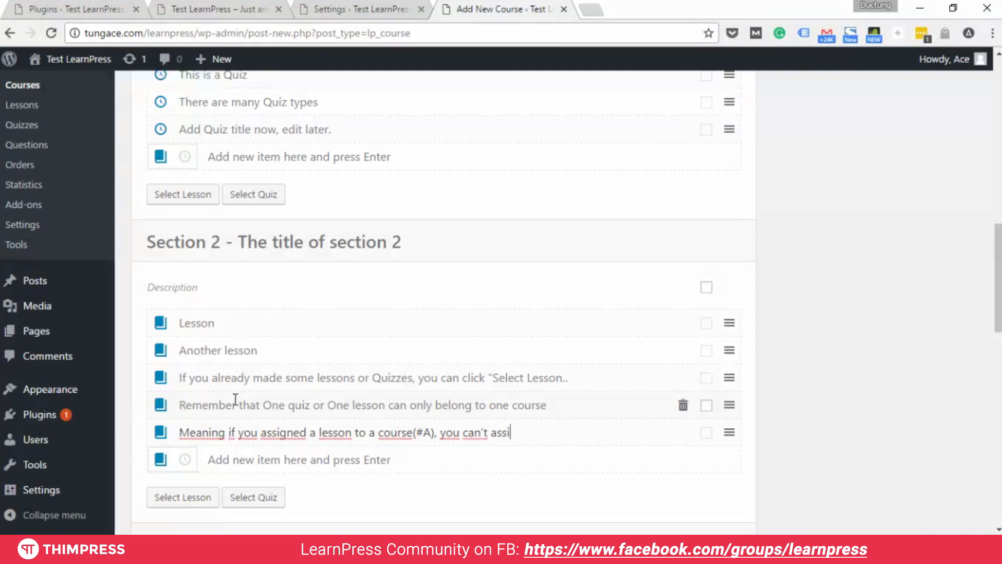
pyautogui.write('that same lesson to another course (#B)')
pyautogui.press('Return')
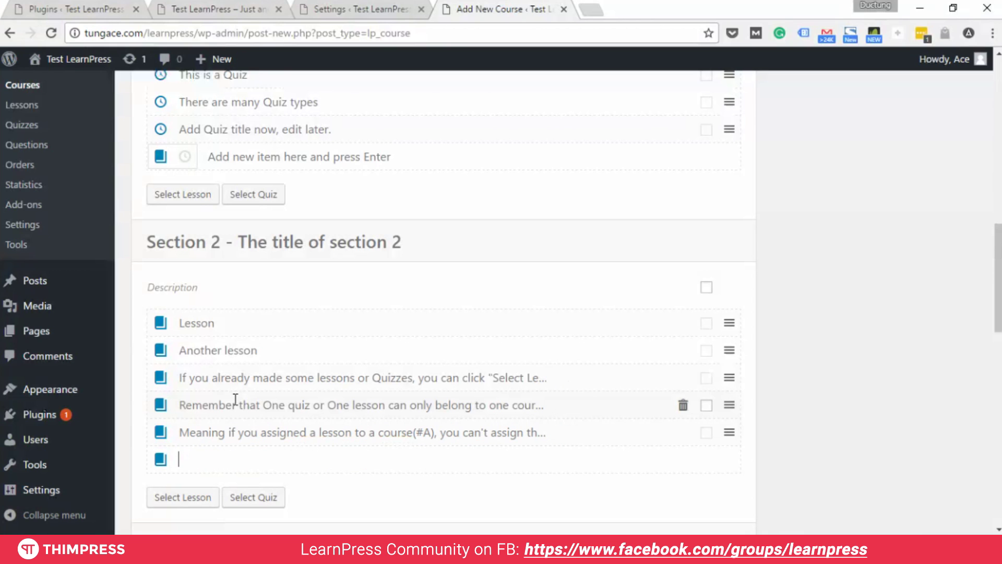
# - Reorder the last lessons of Section 2, moving the "Meaning if you assigned a lesson" item above the "Remember that One quiz" item
pyautogui.scroll(-4, 245, 403)
pyautogui.click(280, 396)
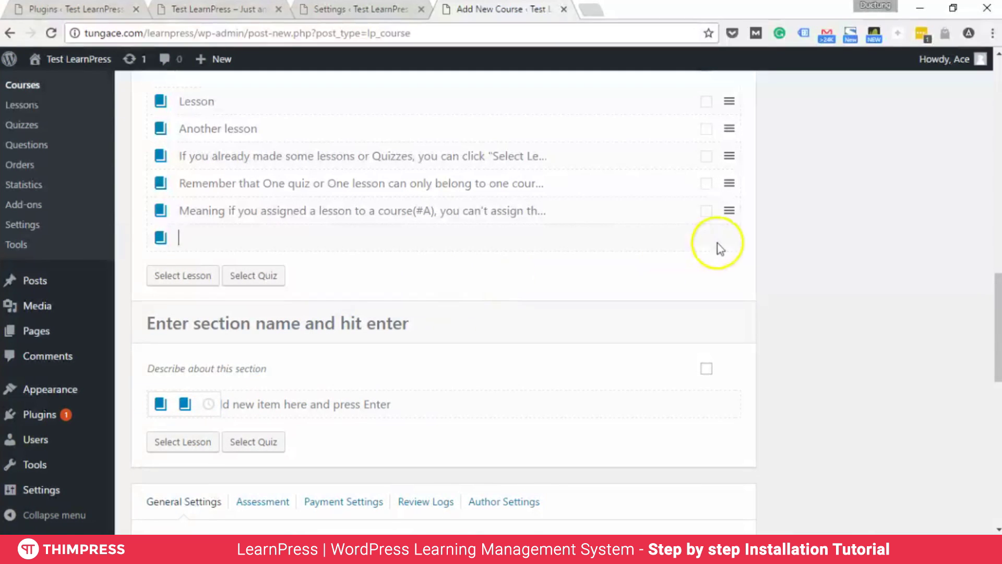
pyautogui.moveTo(730, 210); pyautogui.dragTo(754, 186)
pyautogui.scroll(1, 755, 186)
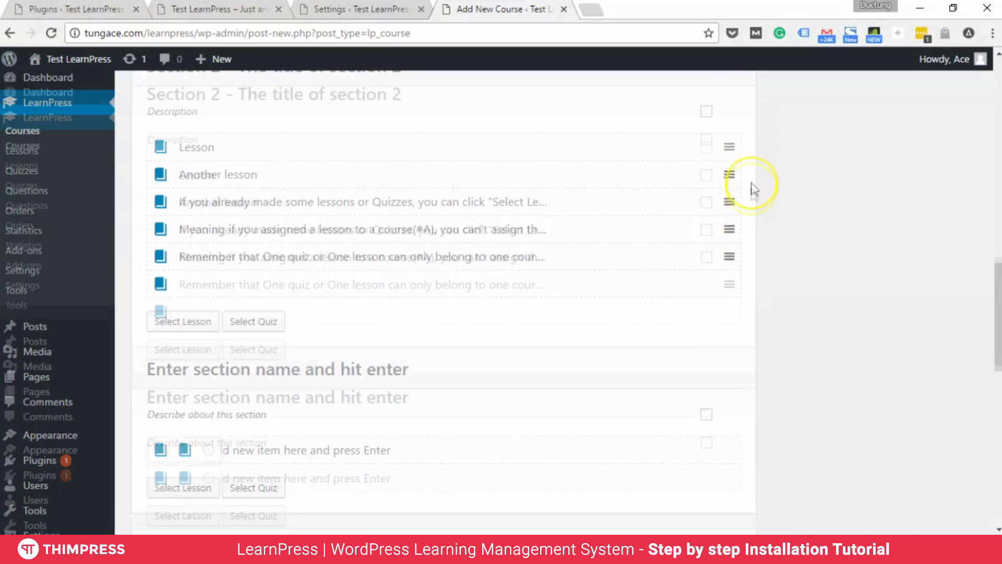
pyautogui.moveTo(737, 256); pyautogui.dragTo(733, 230)
pyautogui.moveTo(729, 285); pyautogui.dragTo(728, 228)
pyautogui.moveTo(735, 279); pyautogui.dragTo(707, 233)
# - Set the course duration to 90 days in the general settings
pyautogui.scroll(-7, 317, 384)
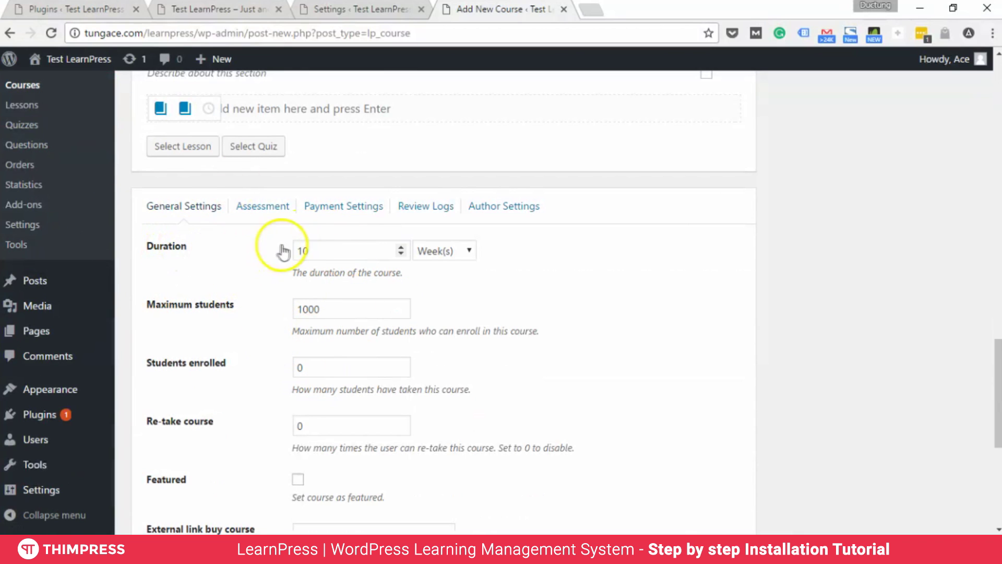
pyautogui.click(459, 252)
pyautogui.click(454, 253)
pyautogui.click(346, 250)
pyautogui.click(444, 251)
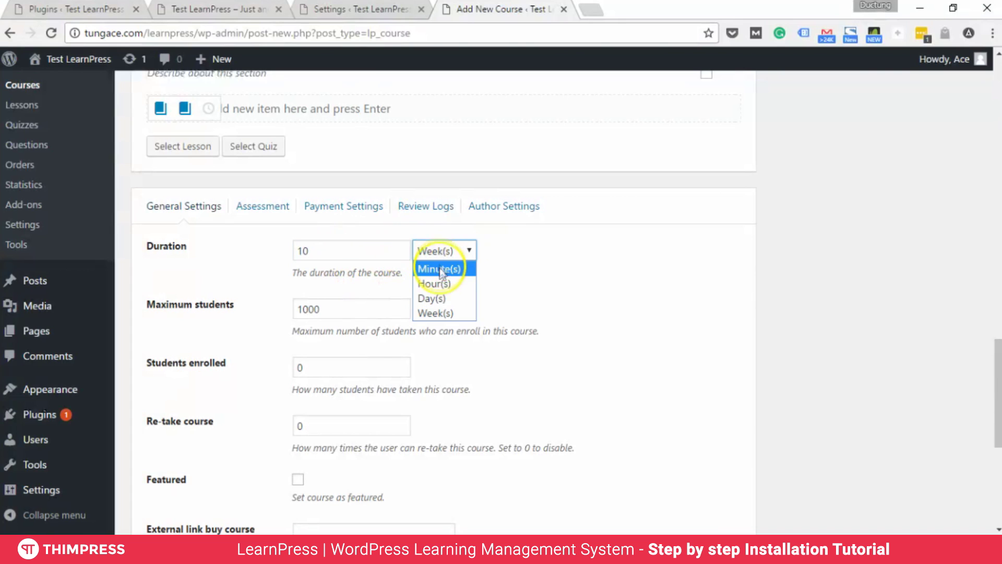
pyautogui.click(439, 268)
pyautogui.click(443, 250)
pyautogui.click(447, 301)
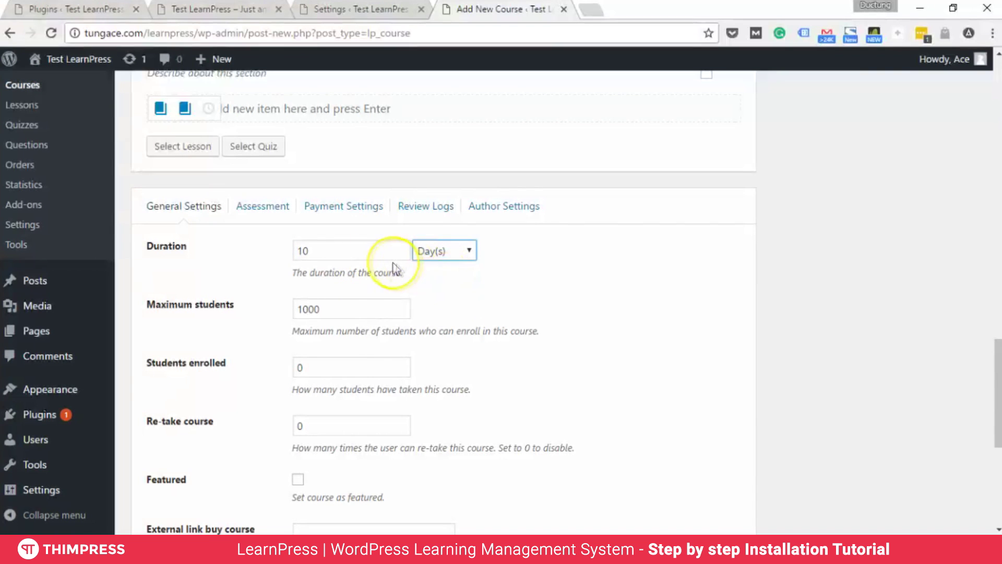
pyautogui.doubleClick(365, 252)
pyautogui.write('90')
# - Read the explanations of the Maximum students and Students enrolled settings
pyautogui.click(299, 309)
pyautogui.moveTo(304, 327); pyautogui.dragTo(527, 331)
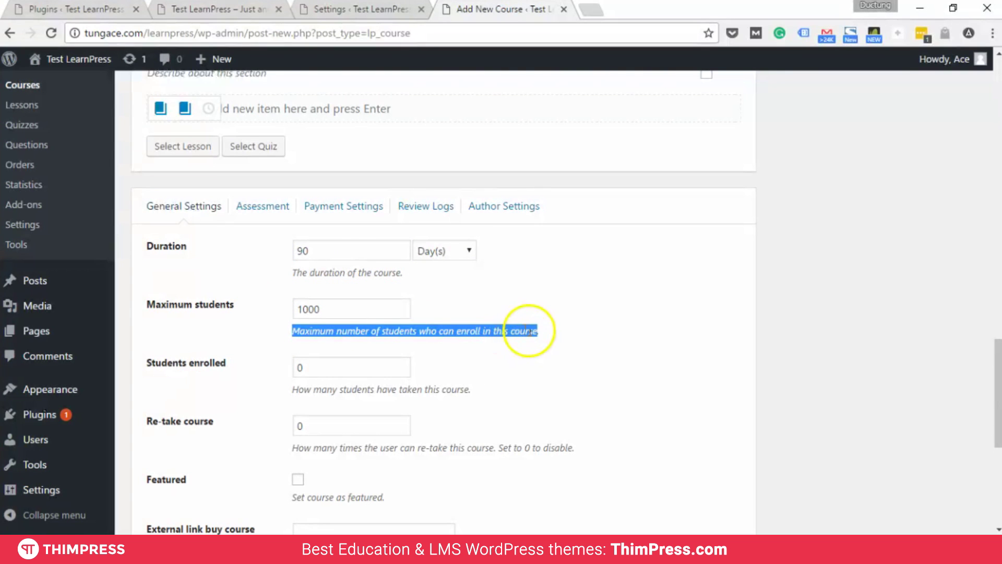
pyautogui.click(310, 327)
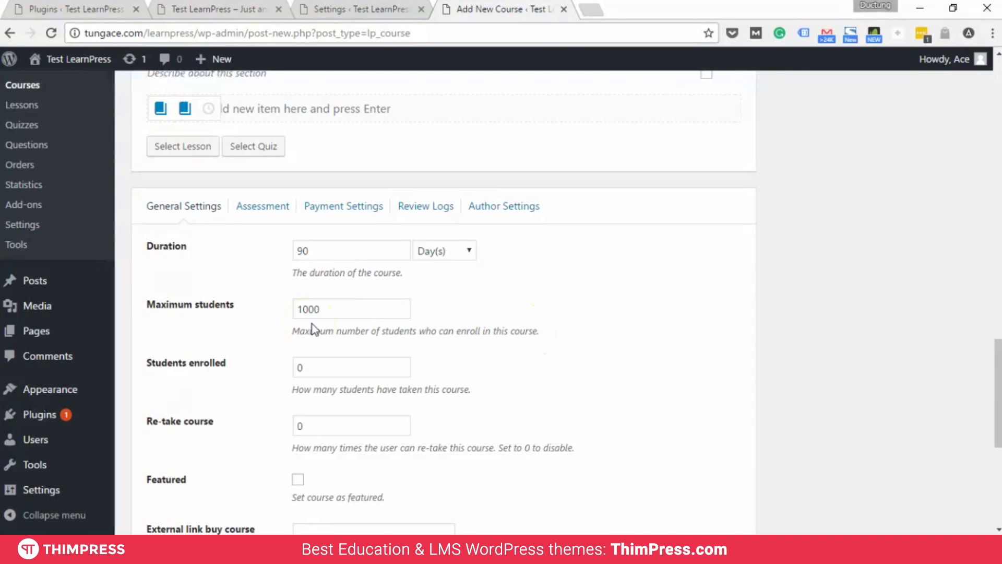
pyautogui.scroll(-2, 314, 328)
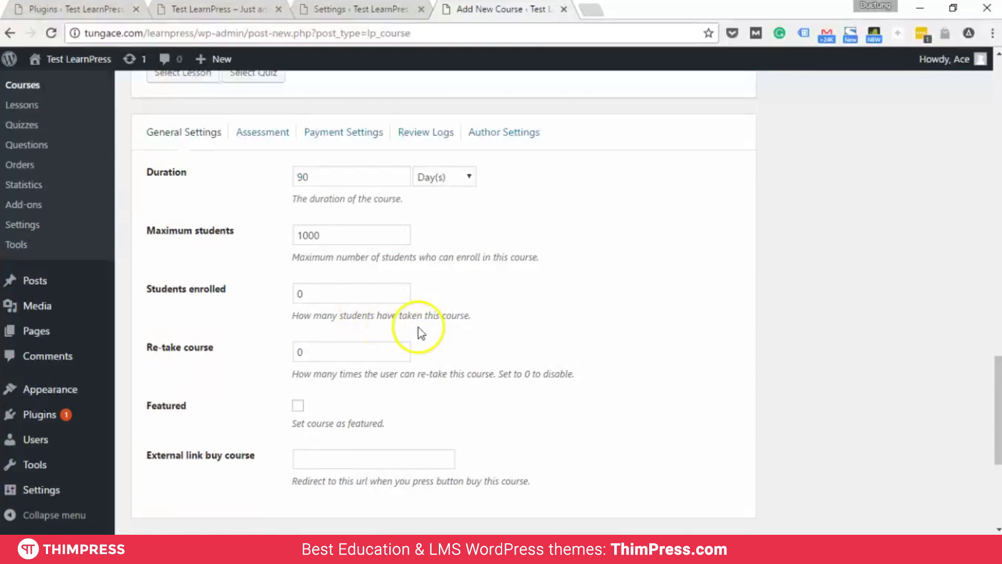
pyautogui.moveTo(471, 315); pyautogui.dragTo(425, 317)
pyautogui.doubleClick(388, 316)
pyautogui.click(497, 320)
pyautogui.doubleClick(206, 290)
# - Set the number of students enrolled in the course to 15
pyautogui.click(337, 296)
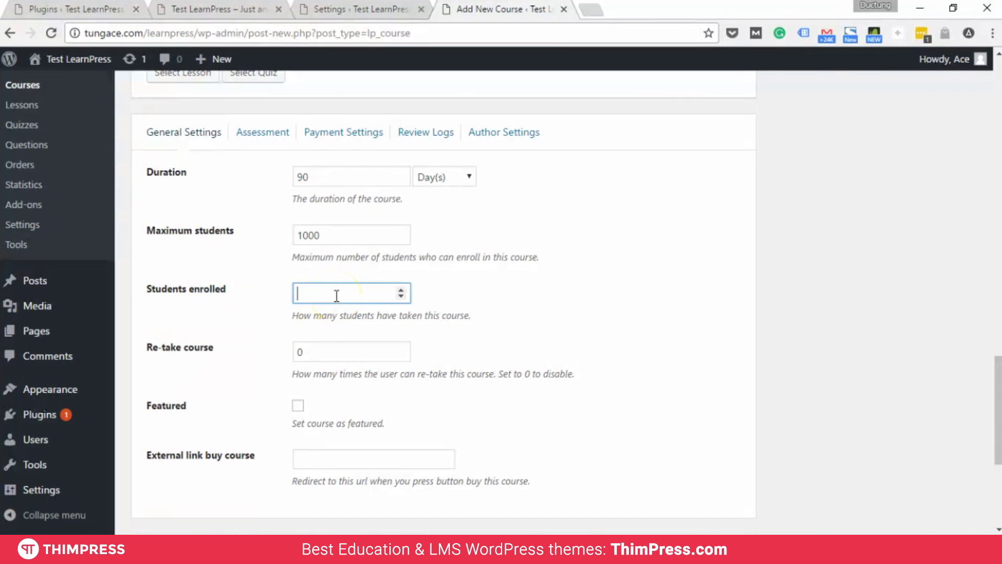
pyautogui.write('15')
pyautogui.click(335, 353)
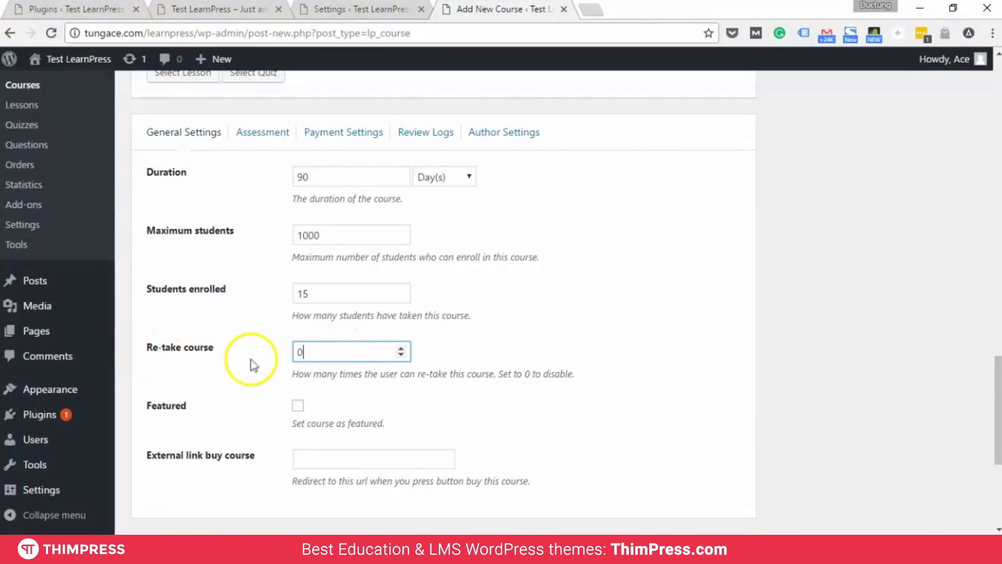
# - Allow the course to be re-taken 3 times and set it as featured
pyautogui.moveTo(292, 374); pyautogui.dragTo(597, 377)
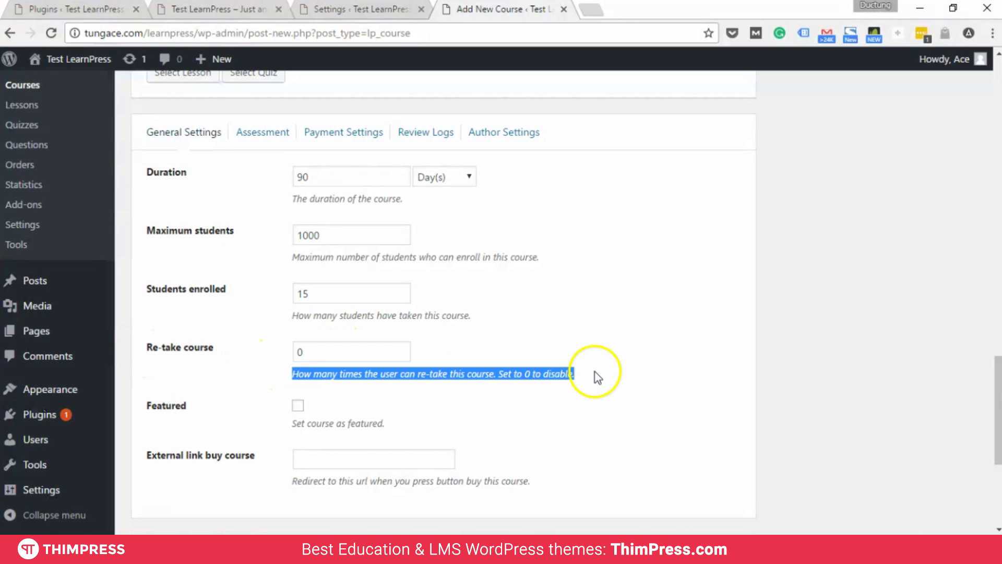
pyautogui.doubleClick(302, 352)
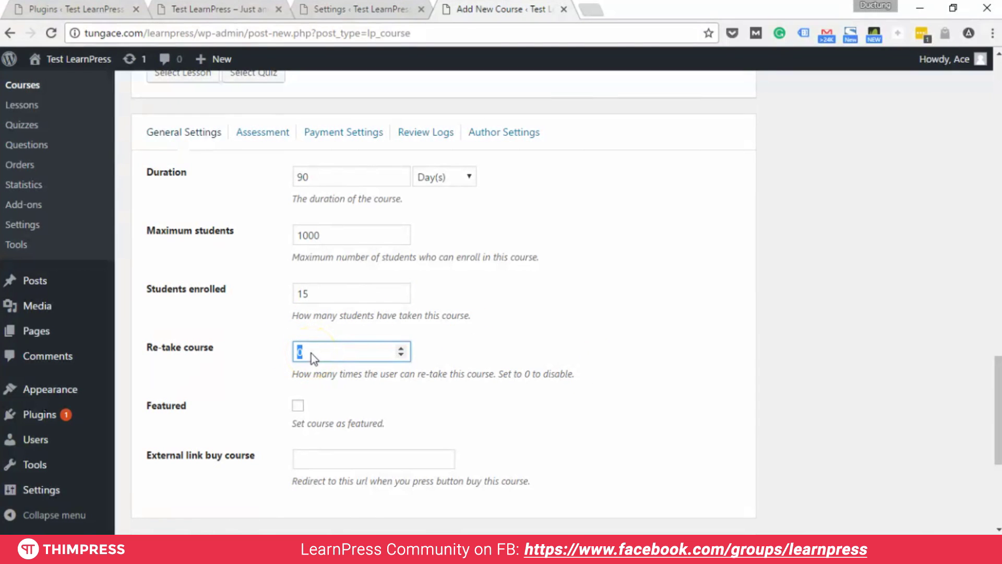
pyautogui.write('3')
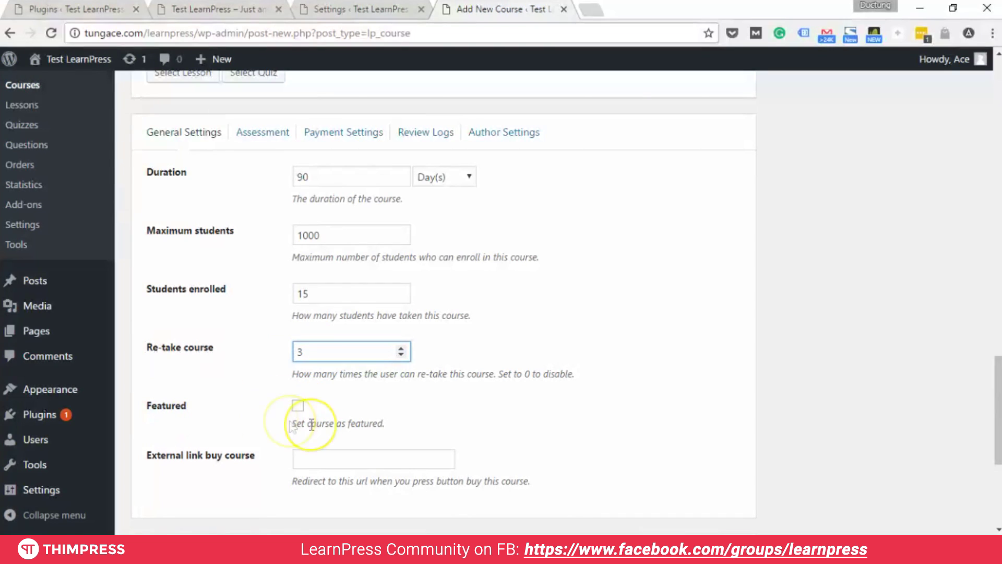
pyautogui.scroll(-3, 293, 413)
pyautogui.click(298, 258)
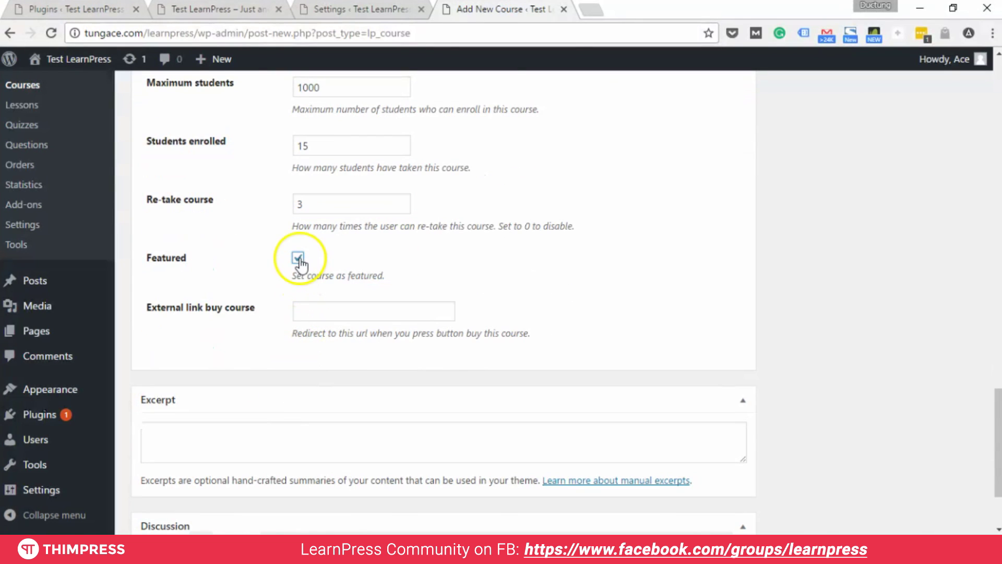
# - Fill in the external buy-course link with "For example if you have a course on Udemy, you may want to send your students to that site immediately."
pyautogui.click(307, 316)
pyautogui.moveTo(291, 336); pyautogui.dragTo(459, 340)
pyautogui.tripleClick(531, 332)
pyautogui.click(531, 331)
pyautogui.click(385, 310)
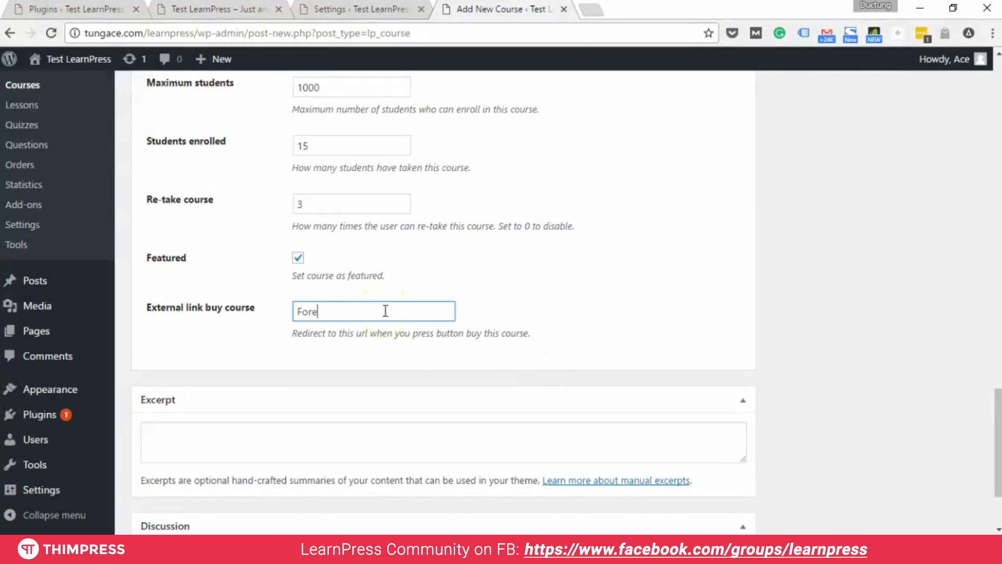
pyautogui.write('For example i')
pyautogui.write('f you hav')
pyautogui.write('e a course on Udem')
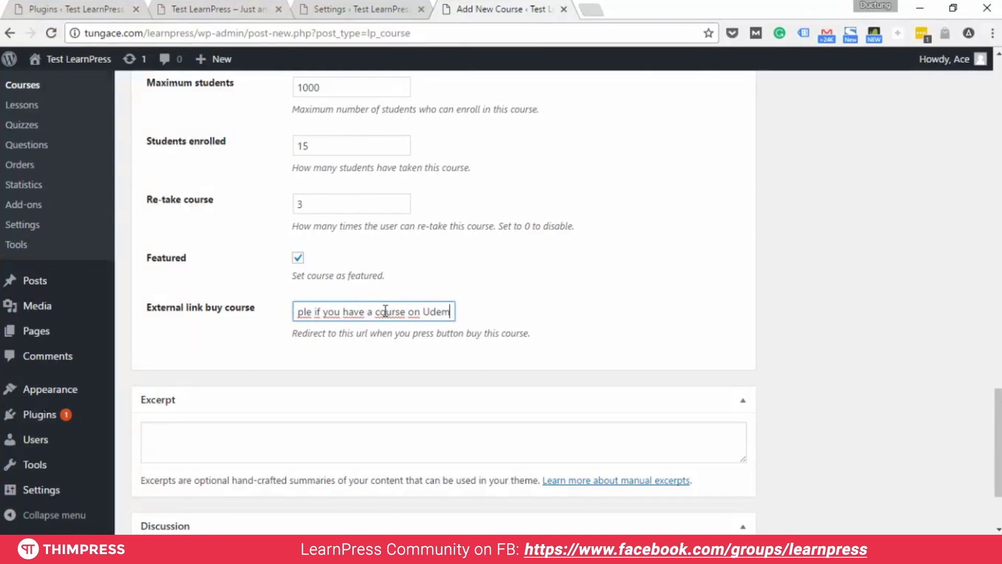
pyautogui.write('y, you may w')
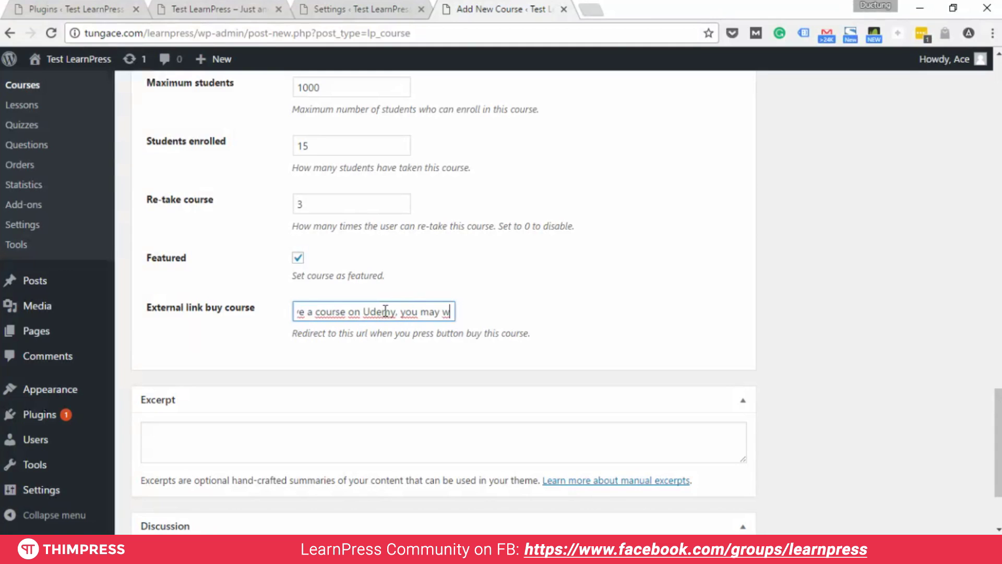
pyautogui.write('ant to sen')
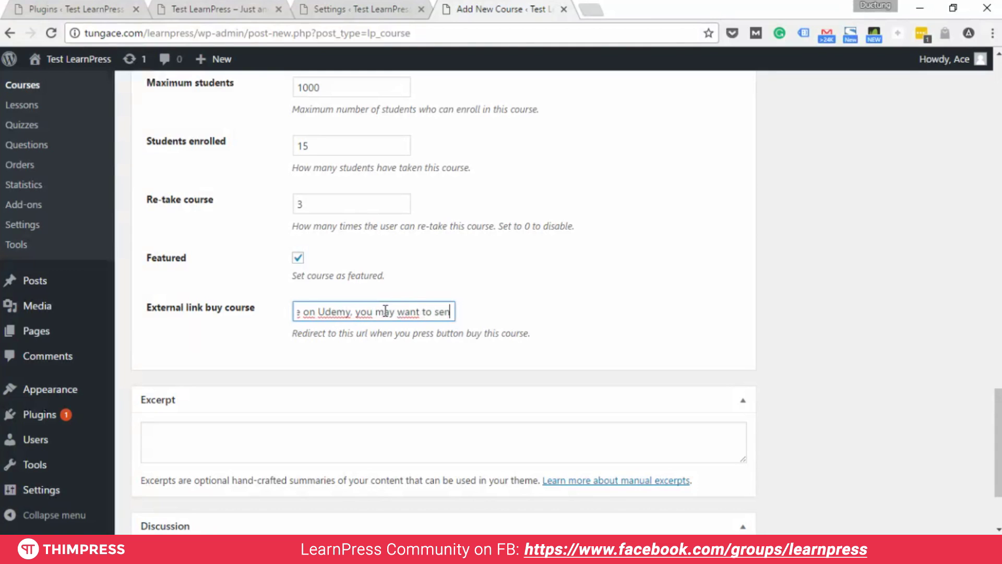
pyautogui.write('d your students ')
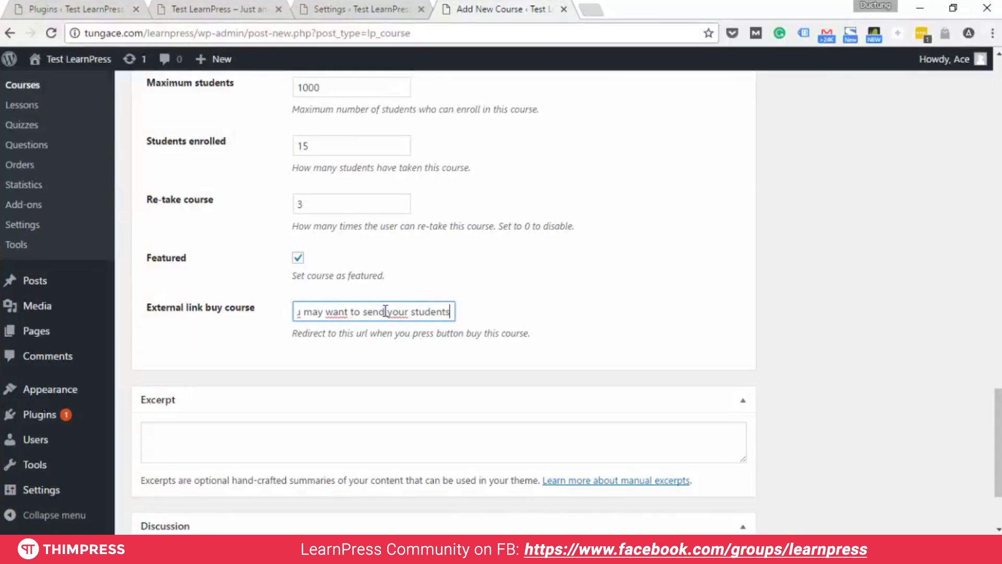
pyautogui.write('to that ')
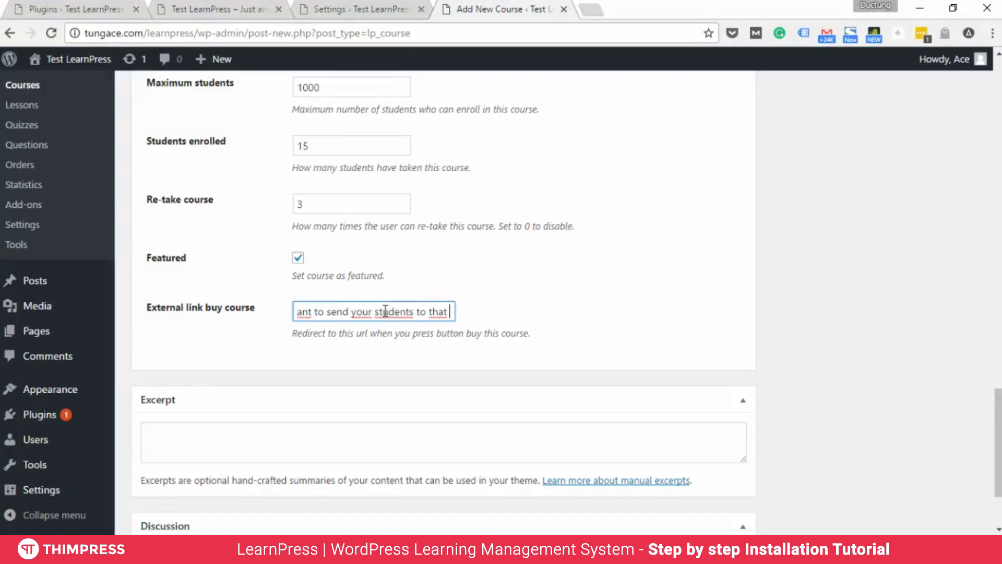
pyautogui.write('site imm')
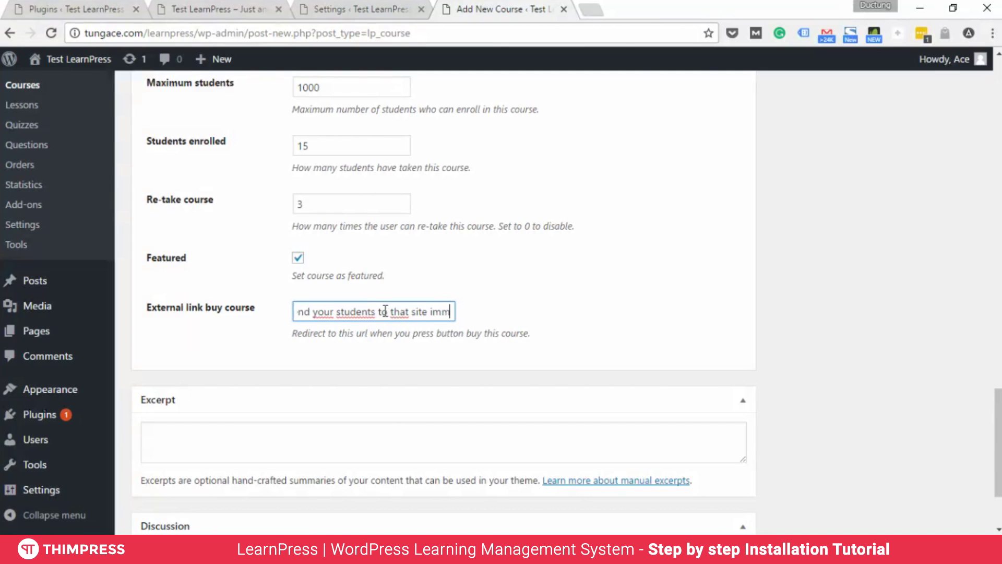
pyautogui.write('ediately.')
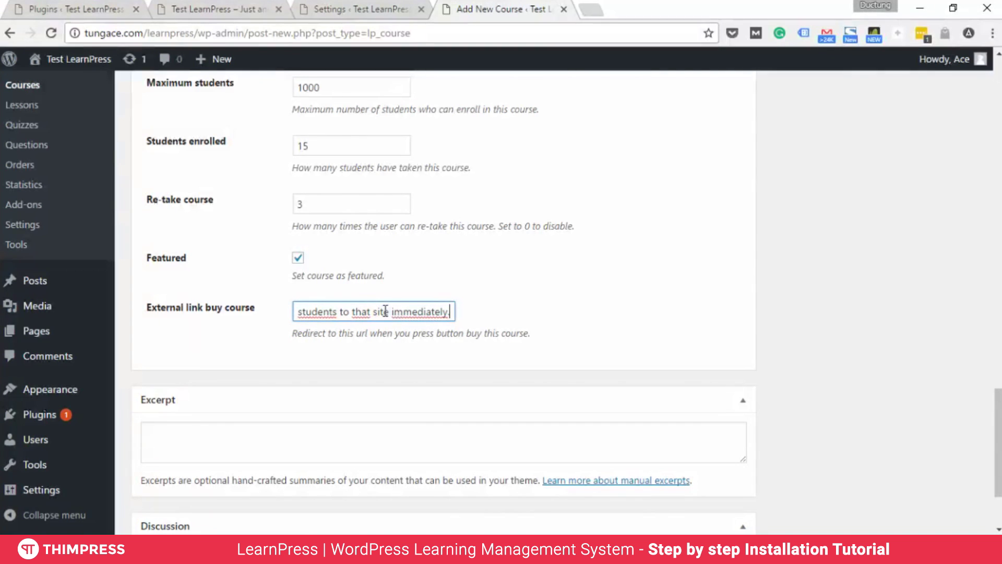
pyautogui.click(600, 311)
# - Enter "Excerpt of the course." as the course excerpt
pyautogui.scroll(-1, 600, 311)
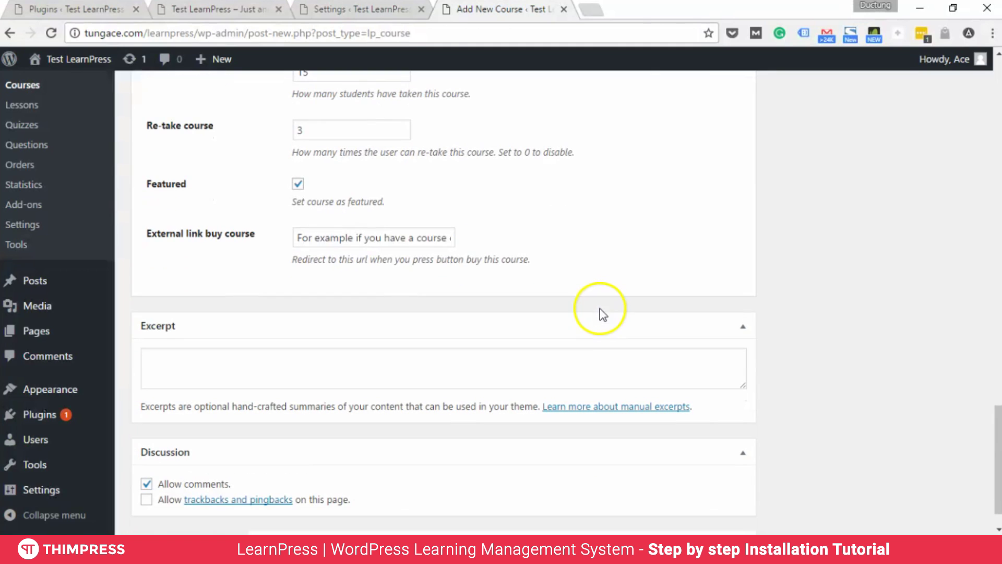
pyautogui.click(603, 361)
pyautogui.write('Excerpt of the course.')
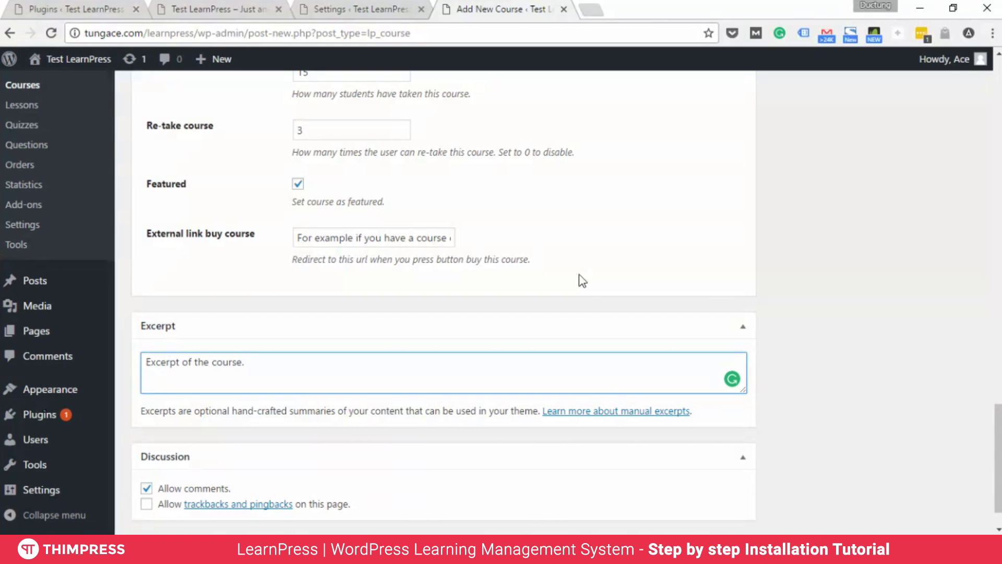
# - Review the course's assessment settings, including the course result methods and the passing condition value
pyautogui.scroll(-1, 604, 291)
pyautogui.scroll(7, 604, 297)
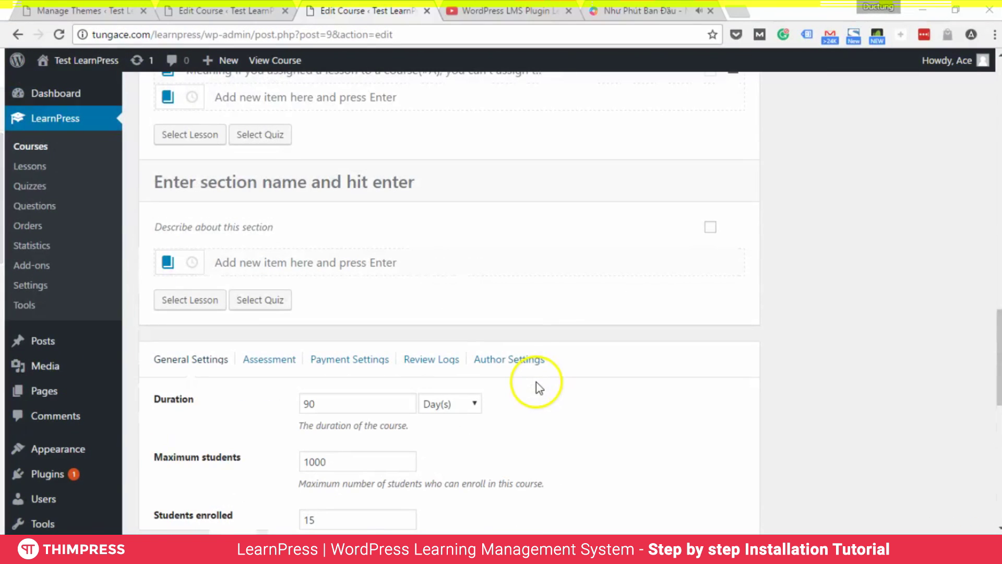
pyautogui.scroll(2, 543, 366)
pyautogui.scroll(-2, 553, 340)
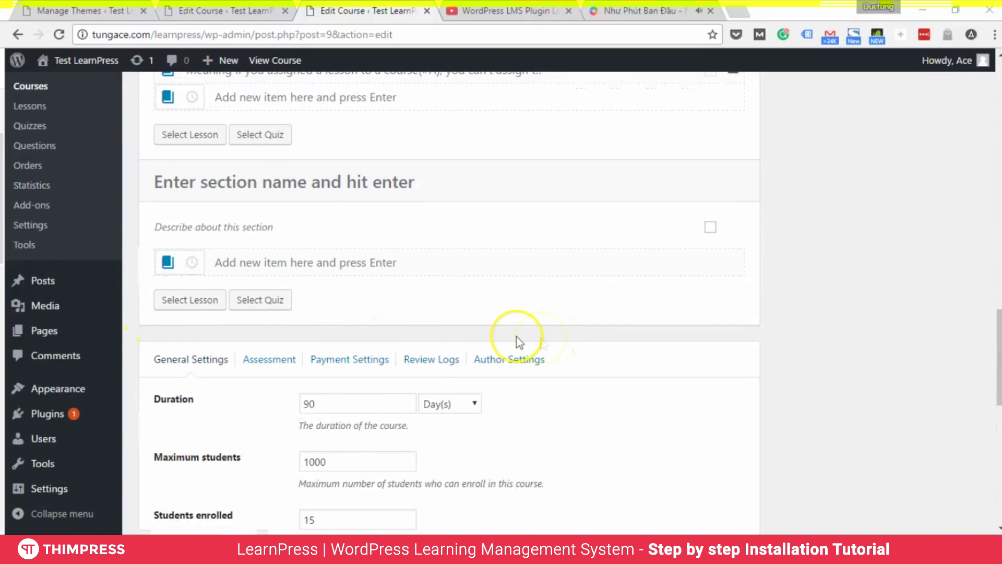
pyautogui.scroll(-1, 519, 342)
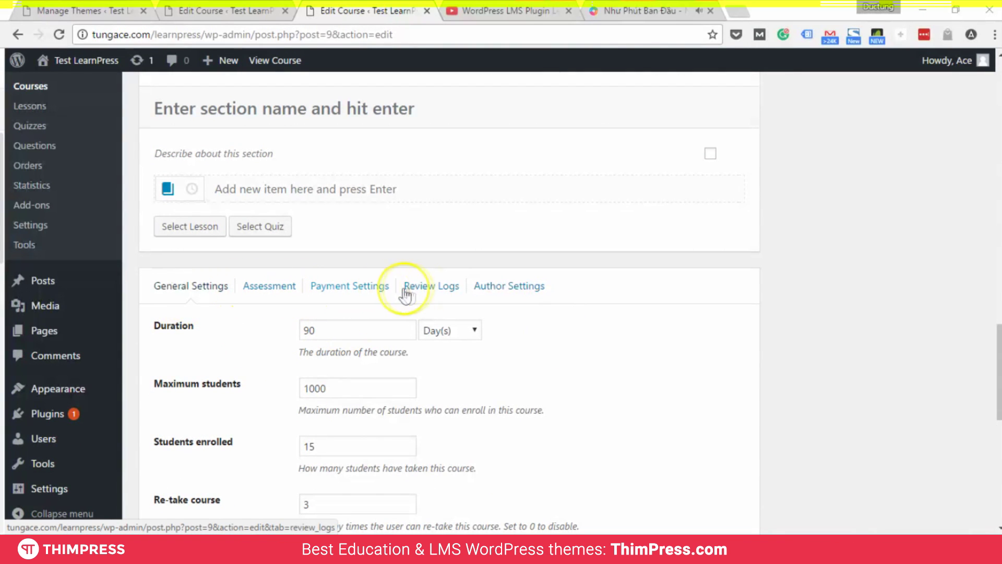
pyautogui.click(277, 291)
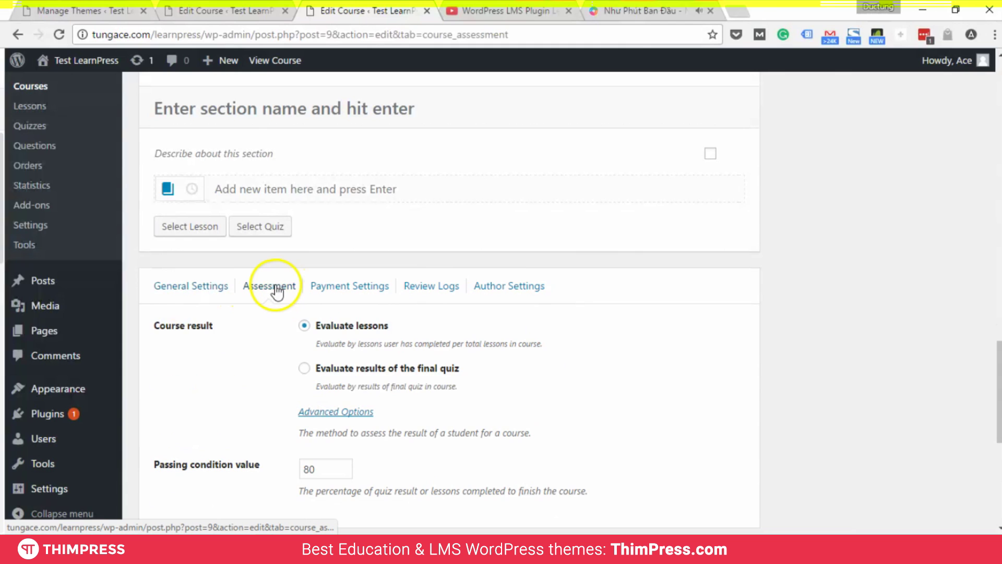
pyautogui.scroll(-3, 273, 332)
pyautogui.scroll(2, 307, 282)
# - Enable course payment to view the price and sale price options, and disable it again
pyautogui.click(347, 224)
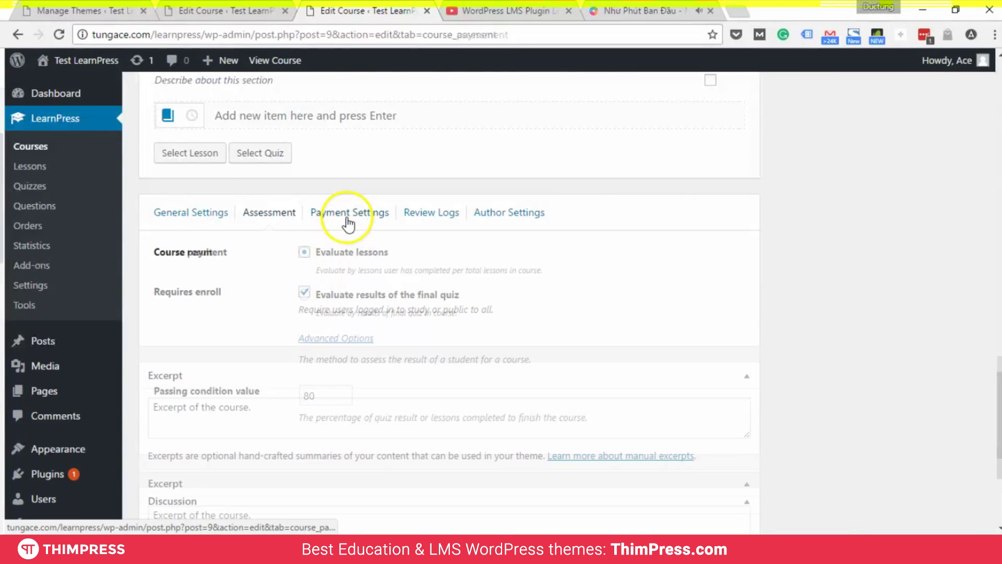
pyautogui.click(304, 253)
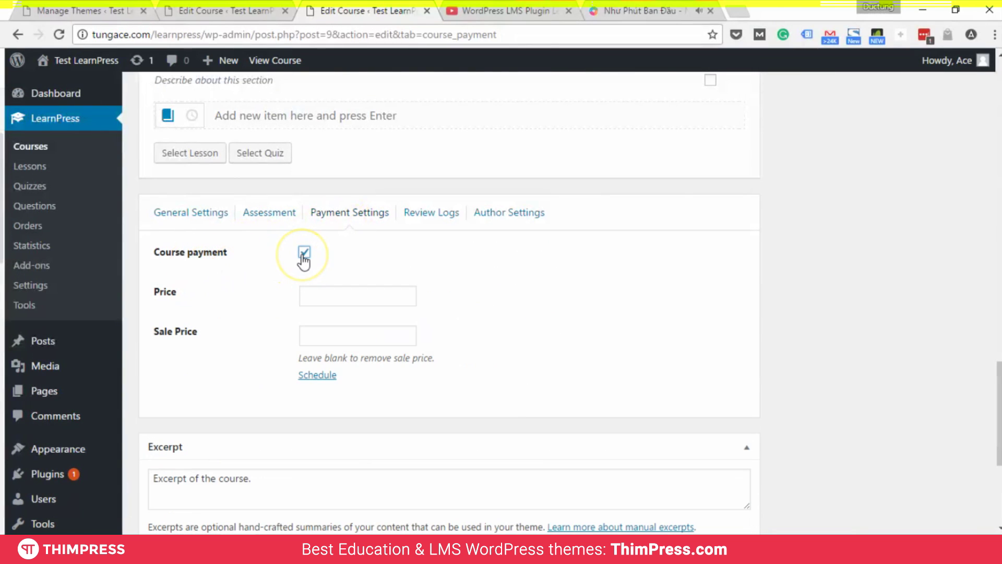
pyautogui.click(308, 291)
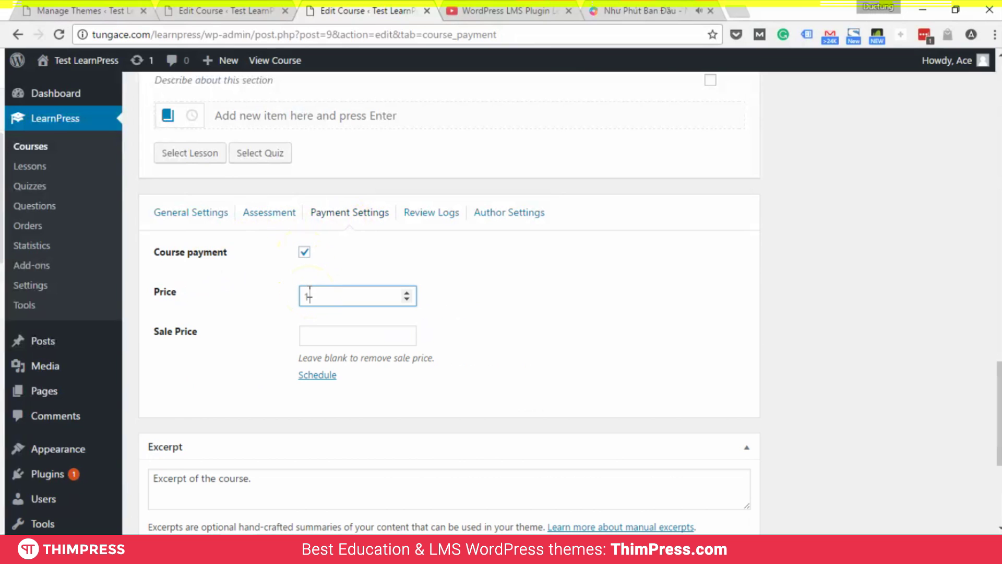
pyautogui.click(304, 252)
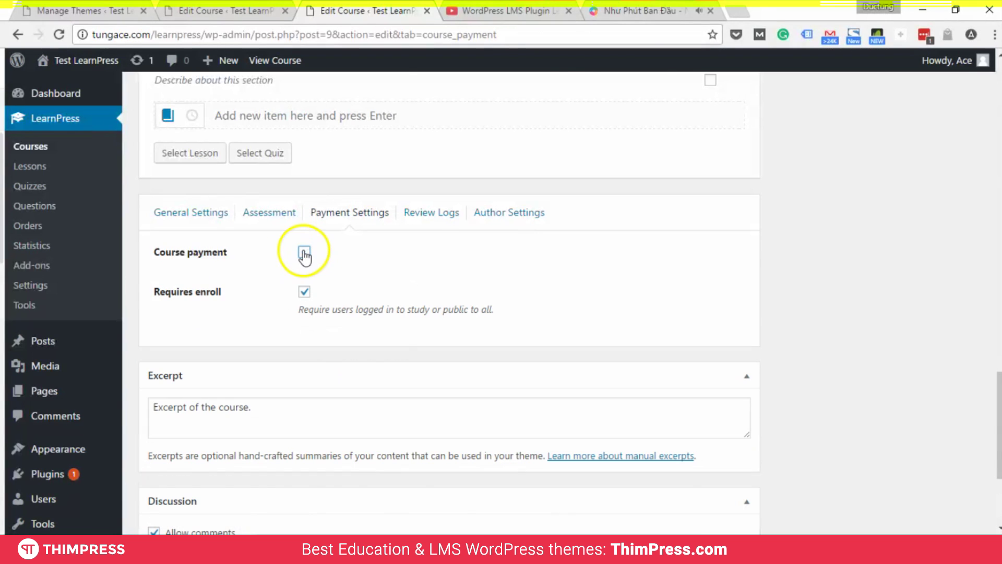
# - Look through the course's review logs and author settings, including the choice of author
pyautogui.click(441, 218)
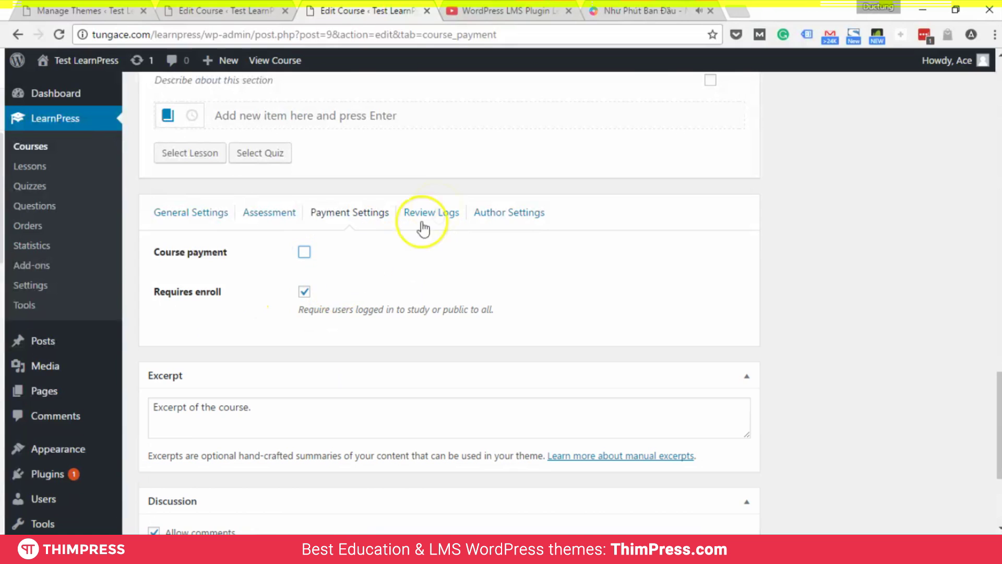
pyautogui.click(438, 214)
pyautogui.click(495, 217)
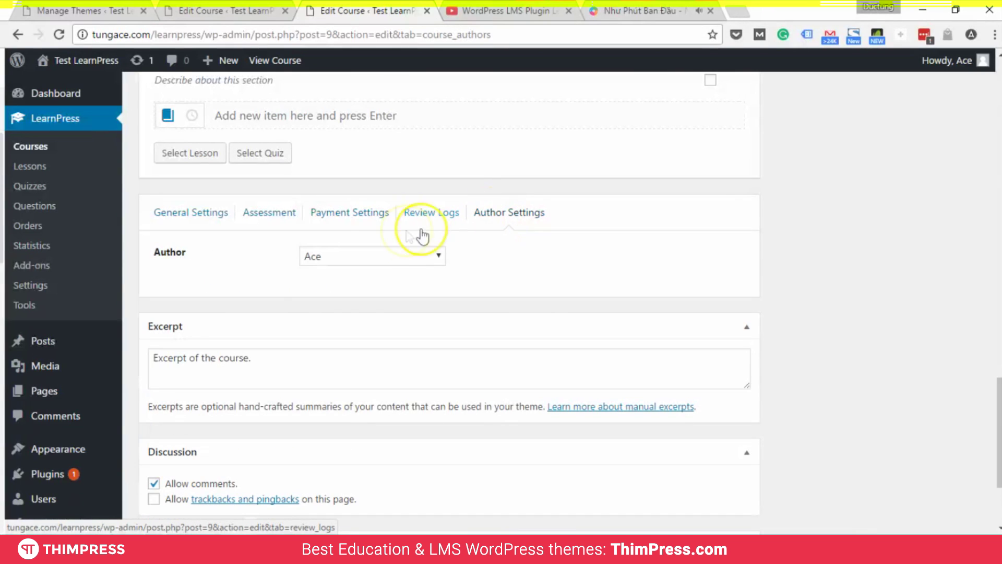
pyautogui.click(359, 256)
pyautogui.click(360, 256)
pyautogui.click(215, 214)
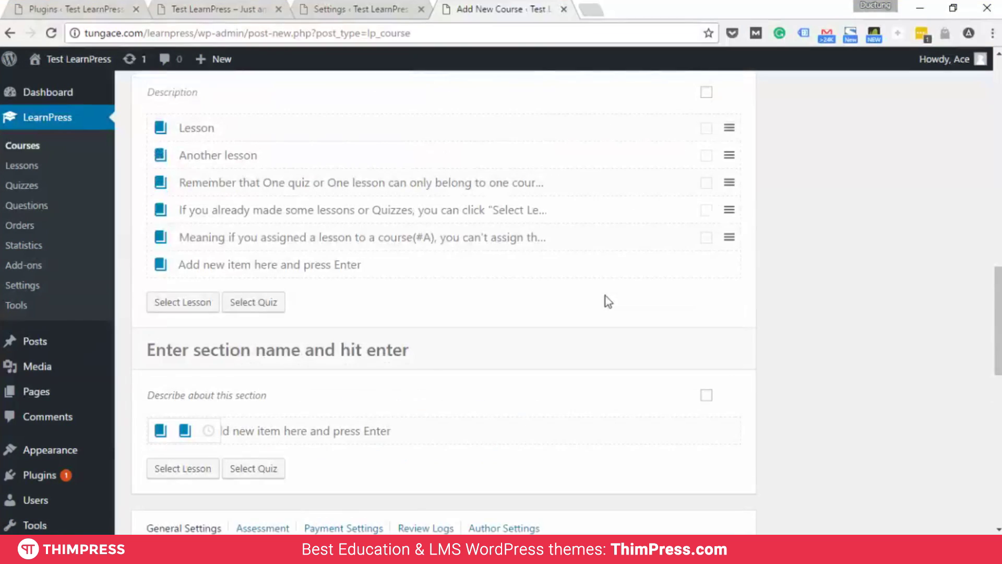
# - Add the paragraph "Here, you can add many things:" below the existing text of the course description
pyautogui.scroll(15, 606, 296)
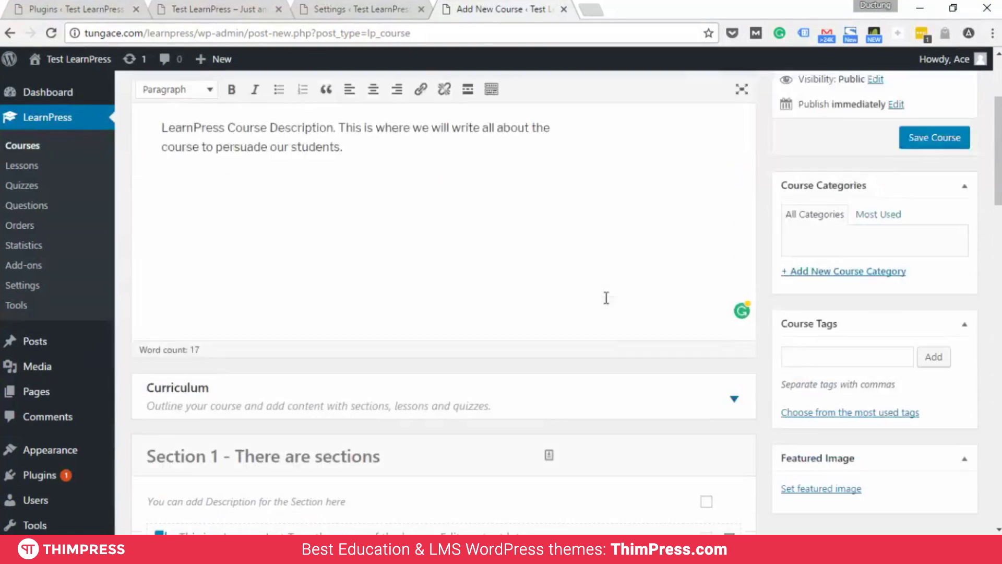
pyautogui.scroll(1, 605, 298)
pyautogui.scroll(-2, 604, 302)
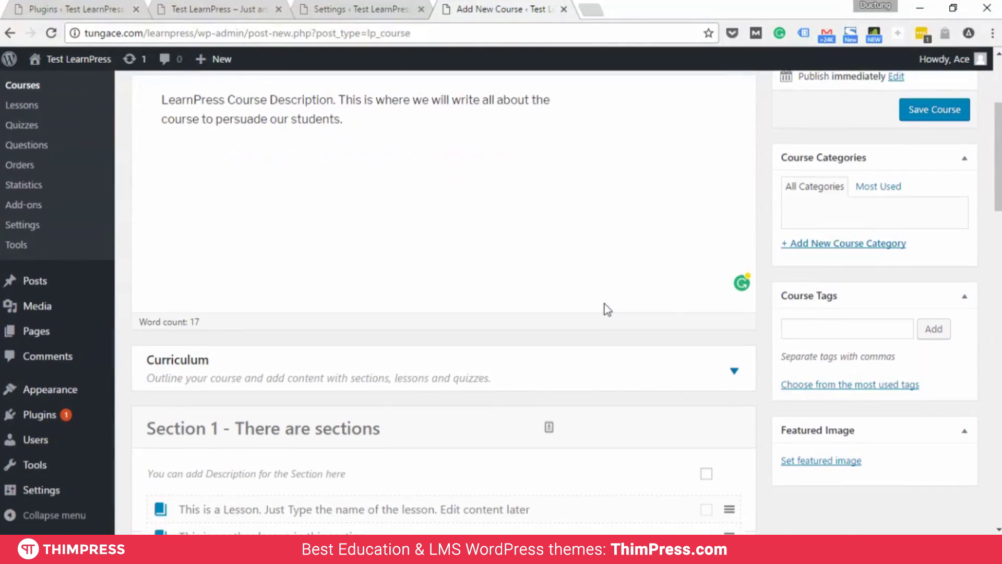
pyautogui.scroll(4, 604, 307)
pyautogui.click(527, 312)
pyautogui.write('Her')
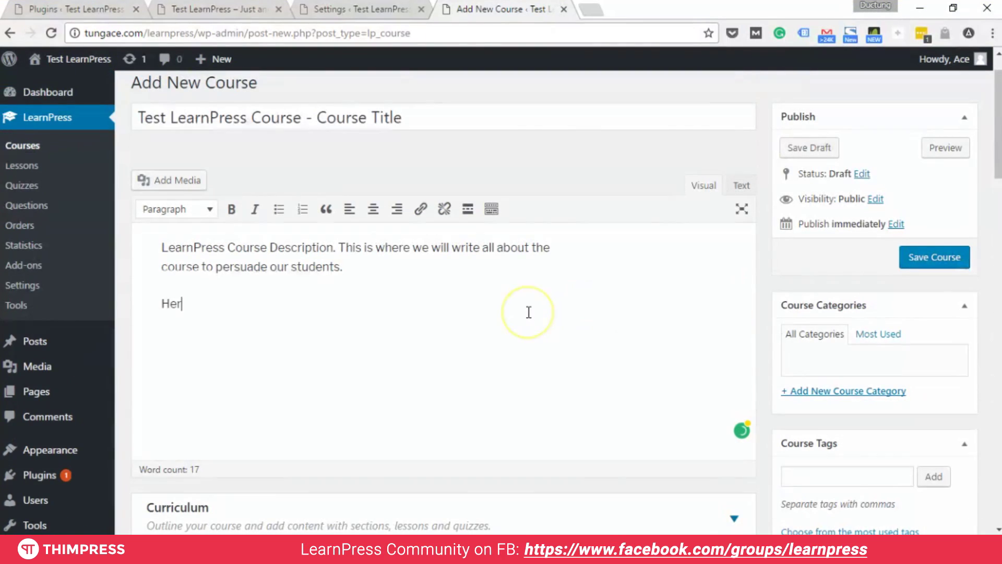
pyautogui.write('e, you ca ')
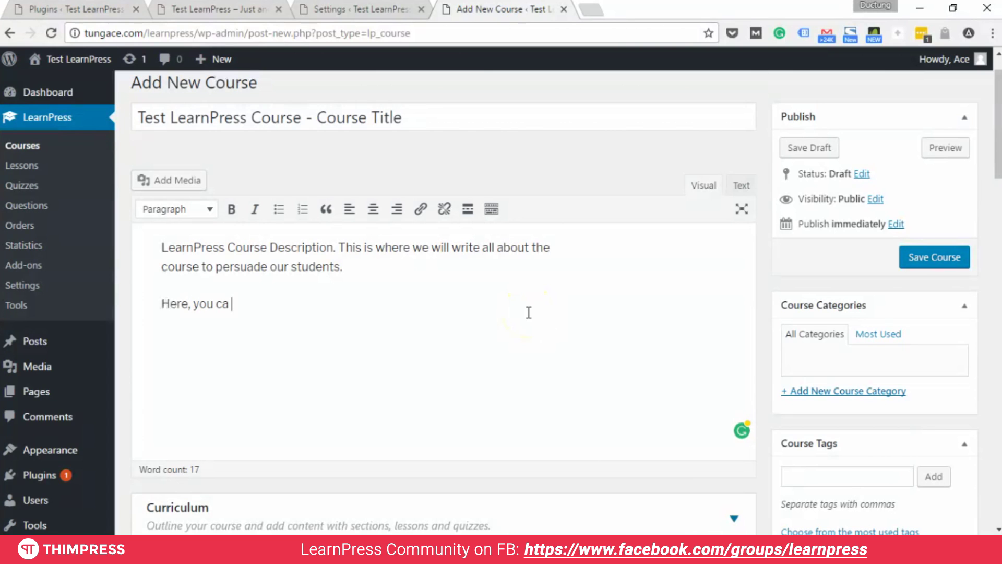
pyautogui.write(' add many things:')
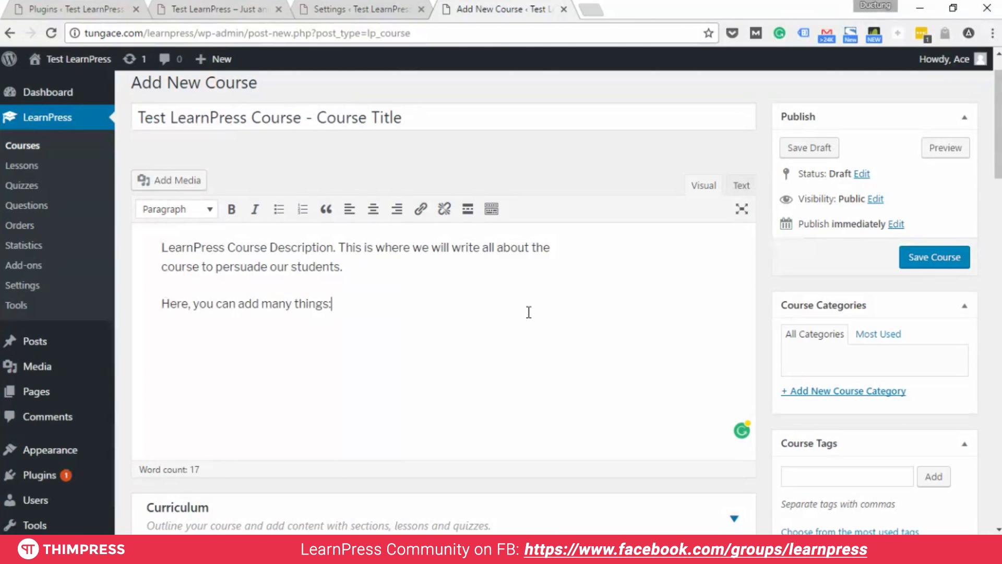
# - Add separate lines "Images", "Text", "Youtube/Vimeo video", "HTML" and "Tables, Lists..." under the new paragraph in the course description
pyautogui.write('Images')
pyautogui.press('Return')
pyautogui.write('Vimeo')
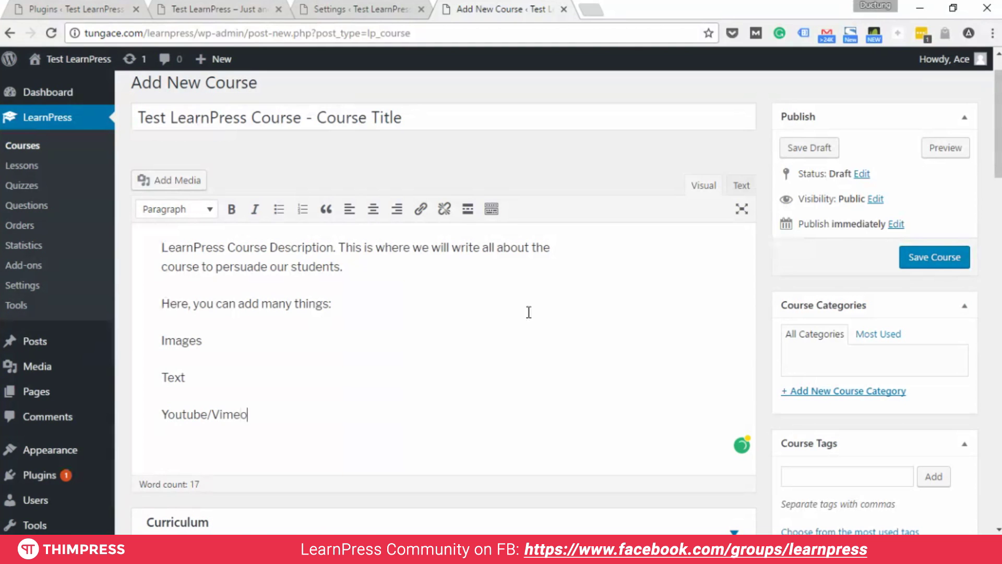
pyautogui.write('video')
pyautogui.press('Return')
pyautogui.write('HTML')
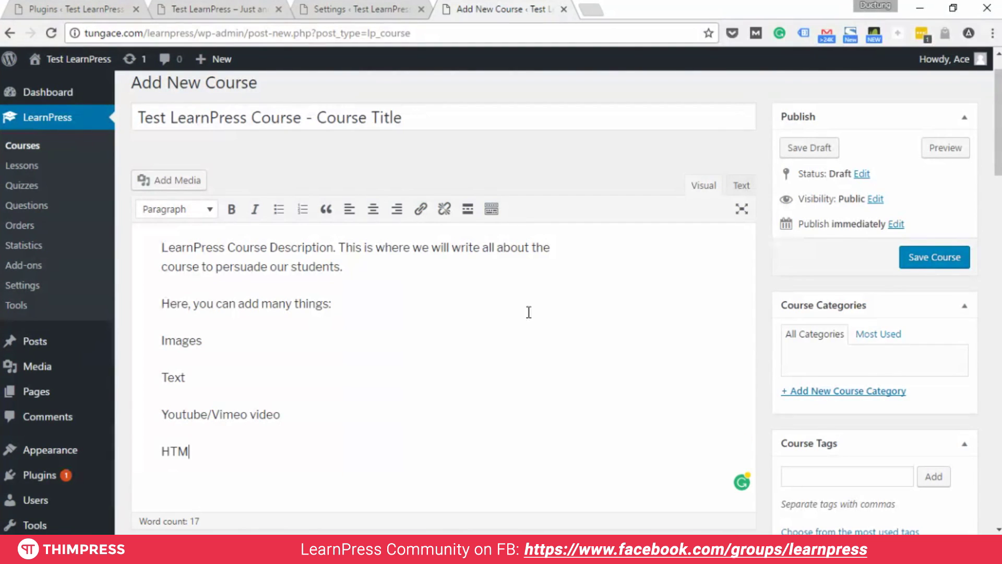
pyautogui.press('Return')
pyautogui.click(516, 312)
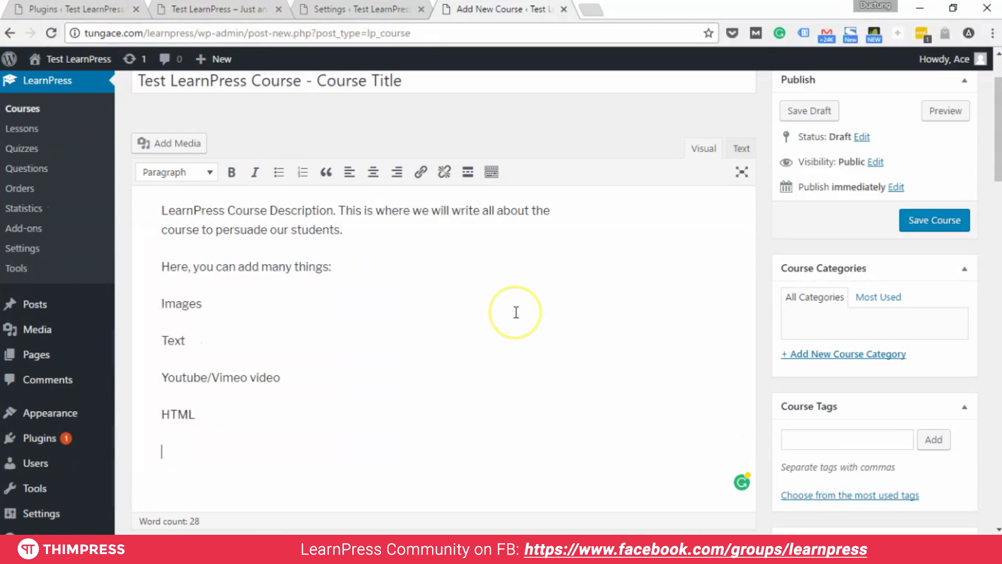
pyautogui.write('Tables, Lis')
pyautogui.write('...')
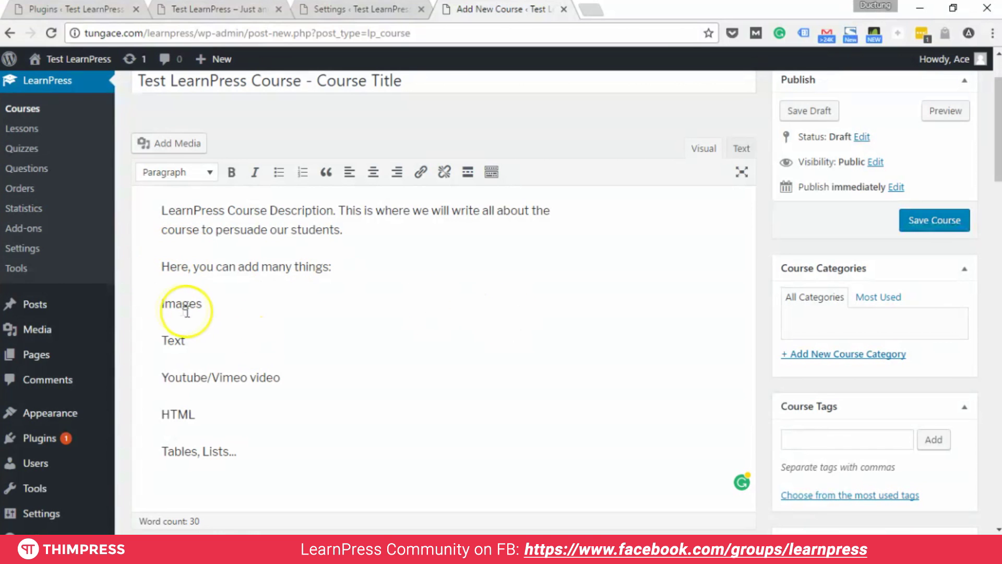
# - Turn the lines from "Images" to "Tables, Lists..." in the course description into a bulleted list
pyautogui.doubleClick(183, 304)
pyautogui.moveTo(182, 304); pyautogui.dragTo(221, 440)
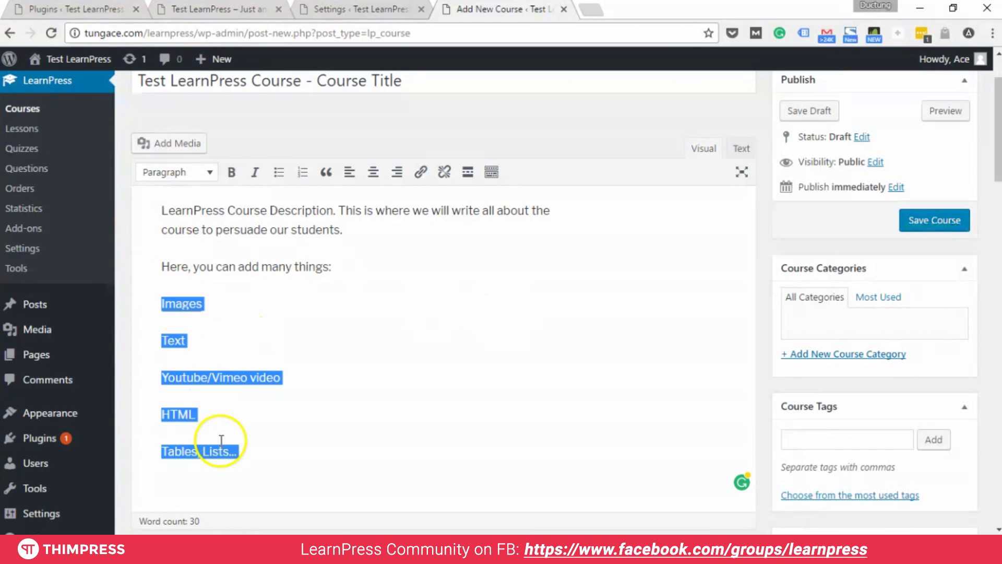
pyautogui.click(278, 173)
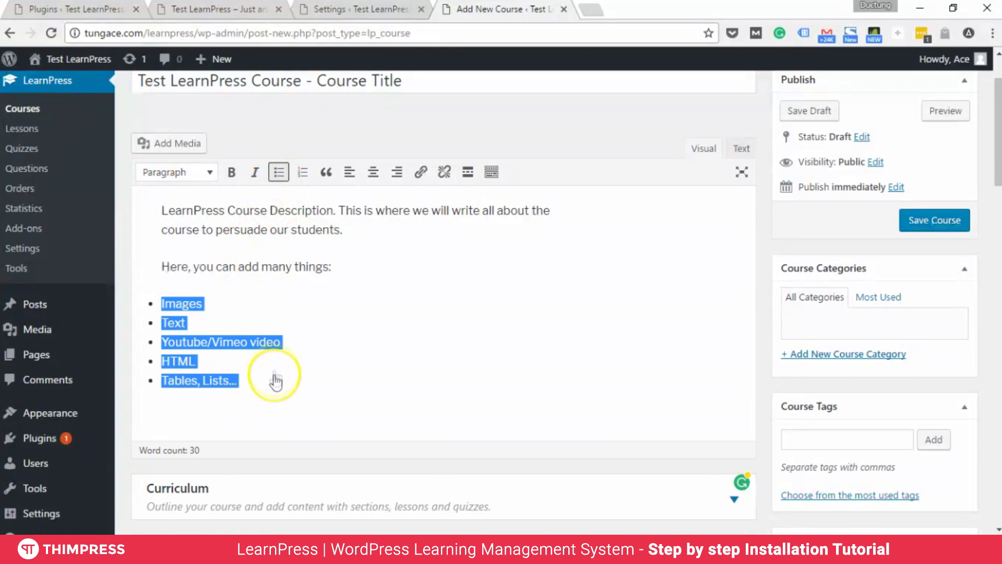
pyautogui.click(291, 334)
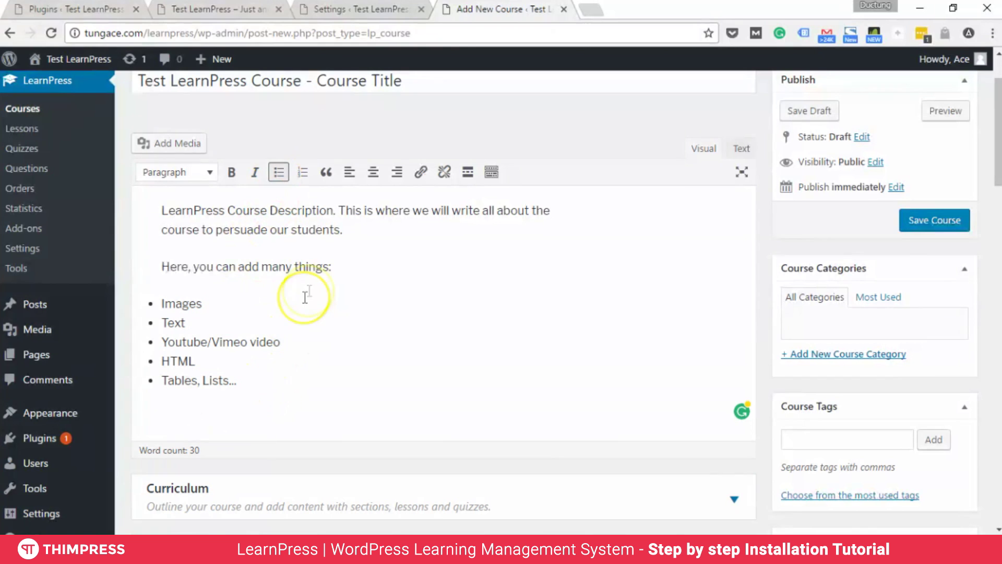
pyautogui.click(264, 387)
pyautogui.press('Return')
pyautogui.write('Links')
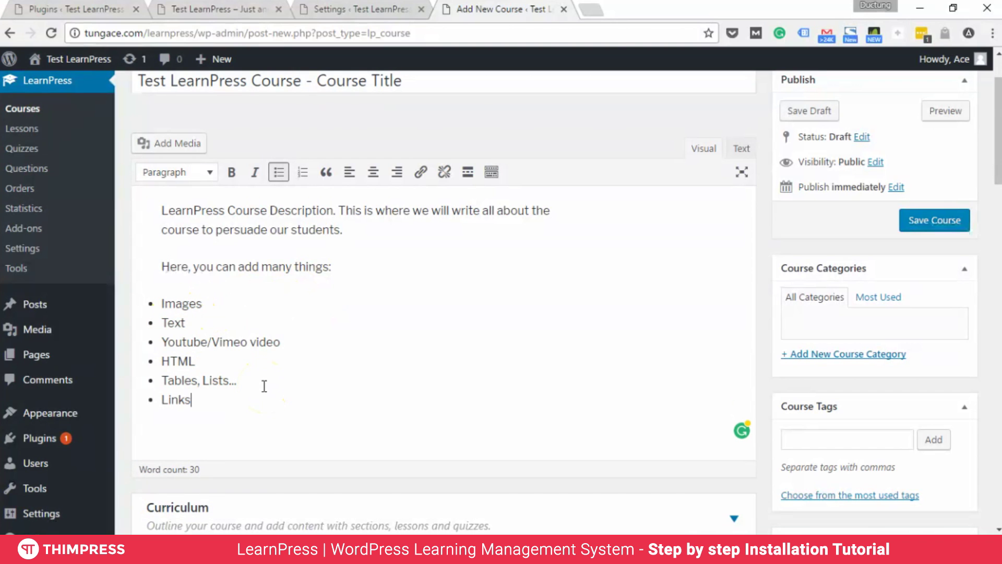
pyautogui.doubleClick(175, 400)
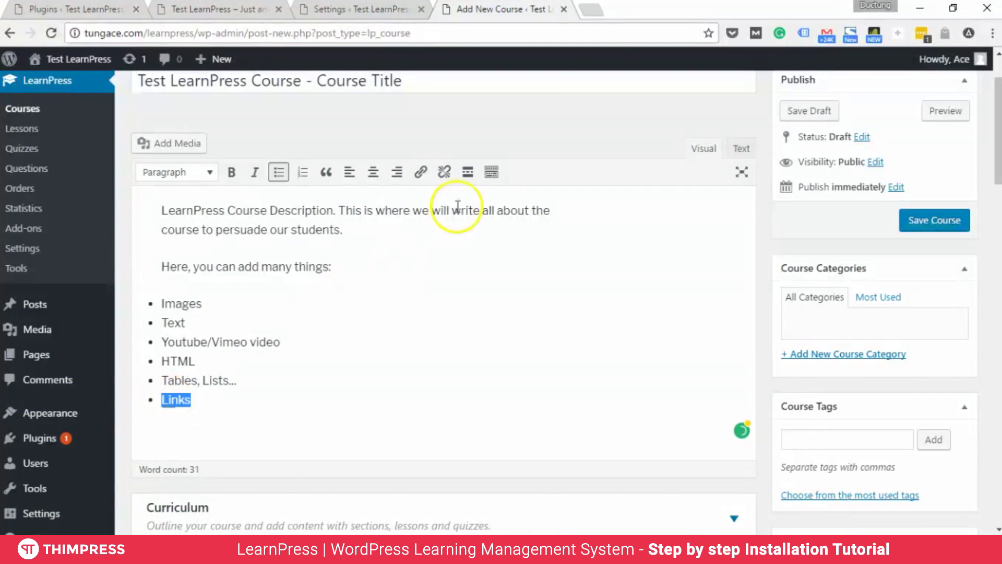
pyautogui.click(421, 172)
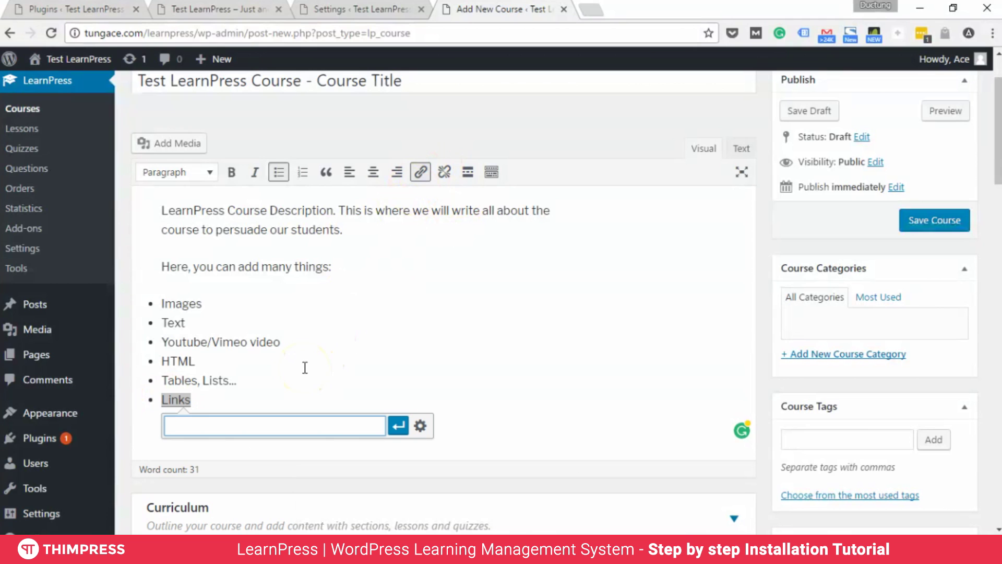
pyautogui.write('https://thimpress.com')
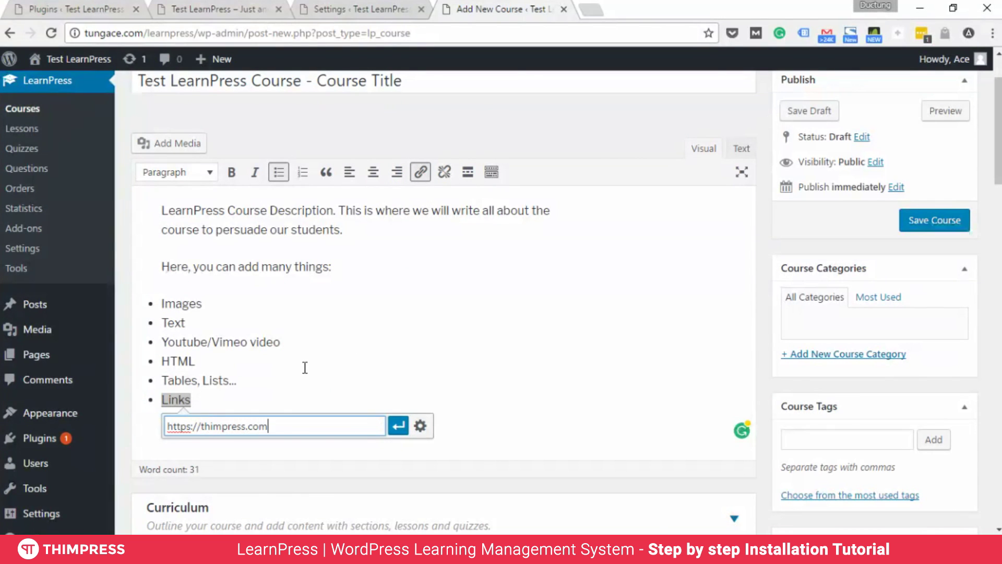
pyautogui.press('Return')
pyautogui.click(293, 398)
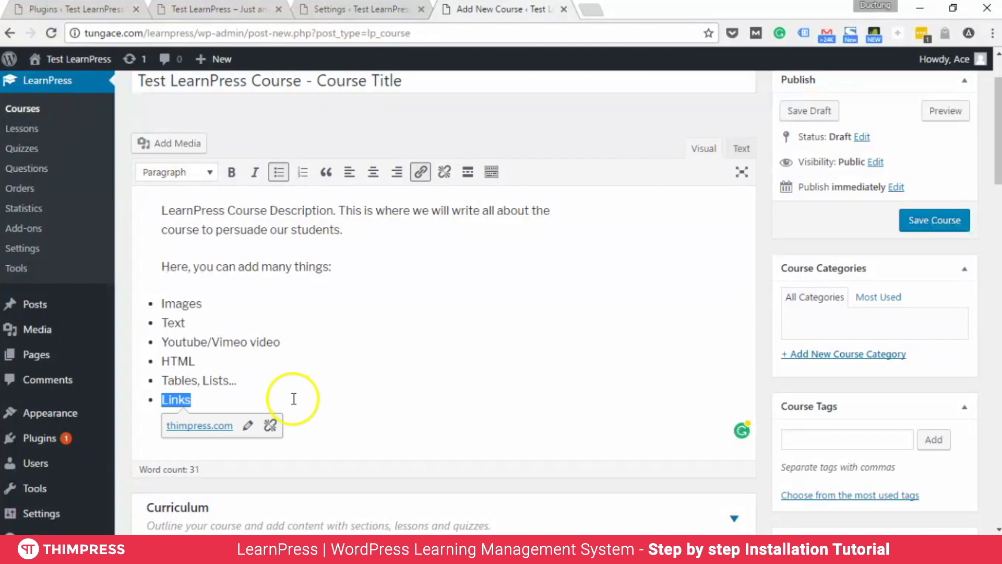
pyautogui.click(306, 378)
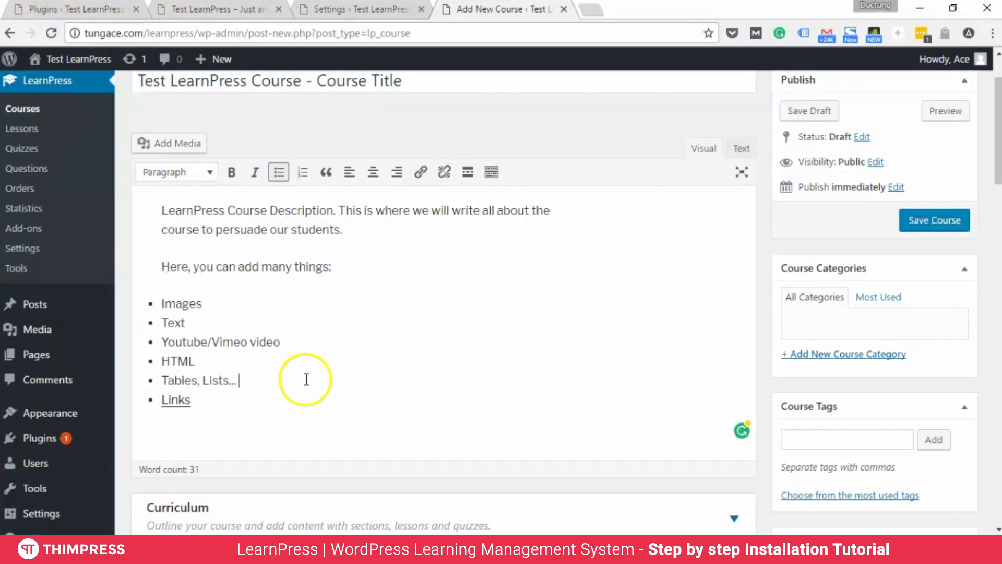
# - Show the editor's additional formatting controls and add the paragraph "There are more controls in the Editors." below the bulleted list
pyautogui.click(492, 173)
pyautogui.click(491, 173)
pyautogui.click(491, 173)
pyautogui.click(307, 429)
pyautogui.press('Return')
pyautogui.press('Return')
pyautogui.write('There are more control')
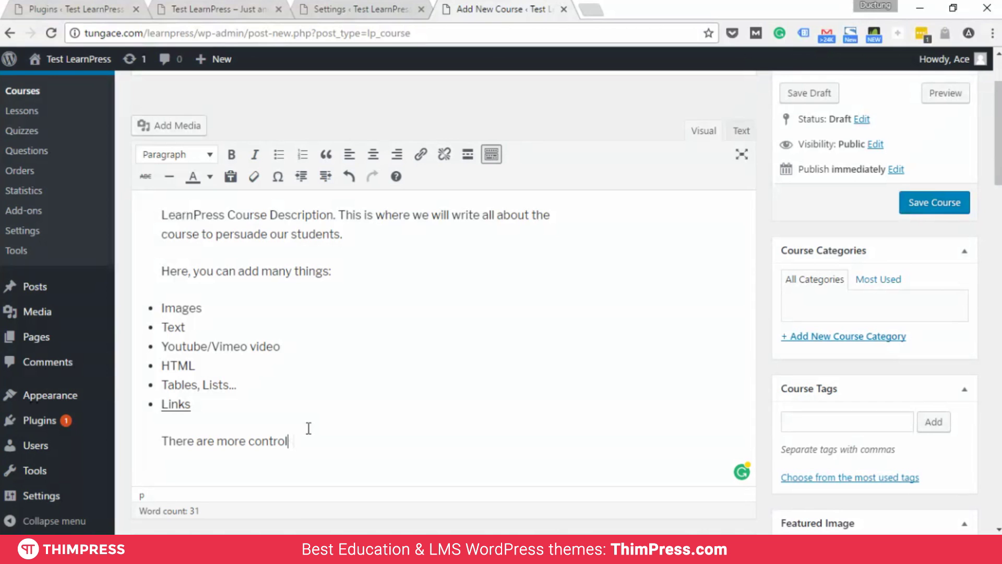
pyautogui.write('s in the Edi')
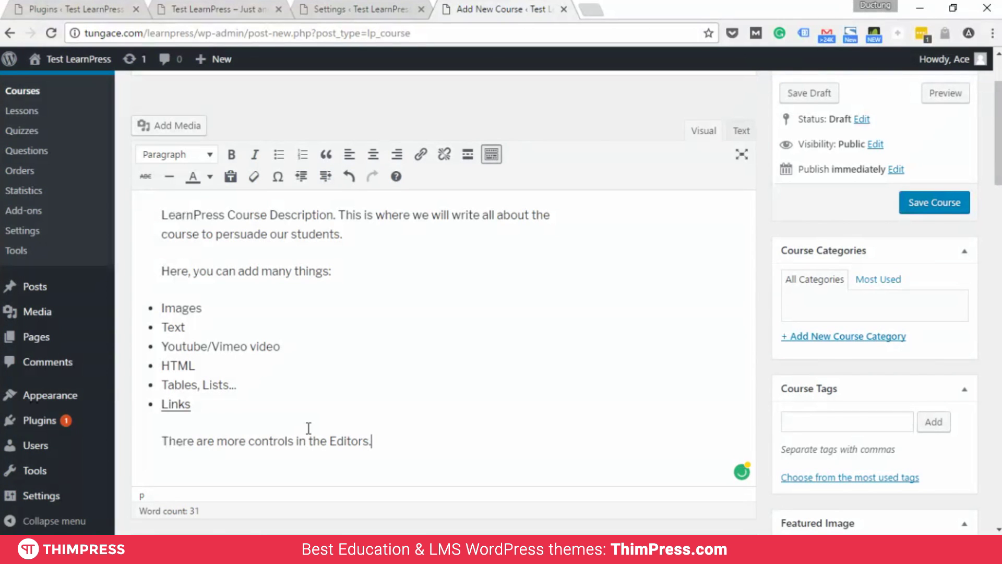
pyautogui.write('tors.')
# - Add the closing paragraph "You can also add Shortcodes here." to the course description
pyautogui.press('Return')
pyautogui.click(325, 395)
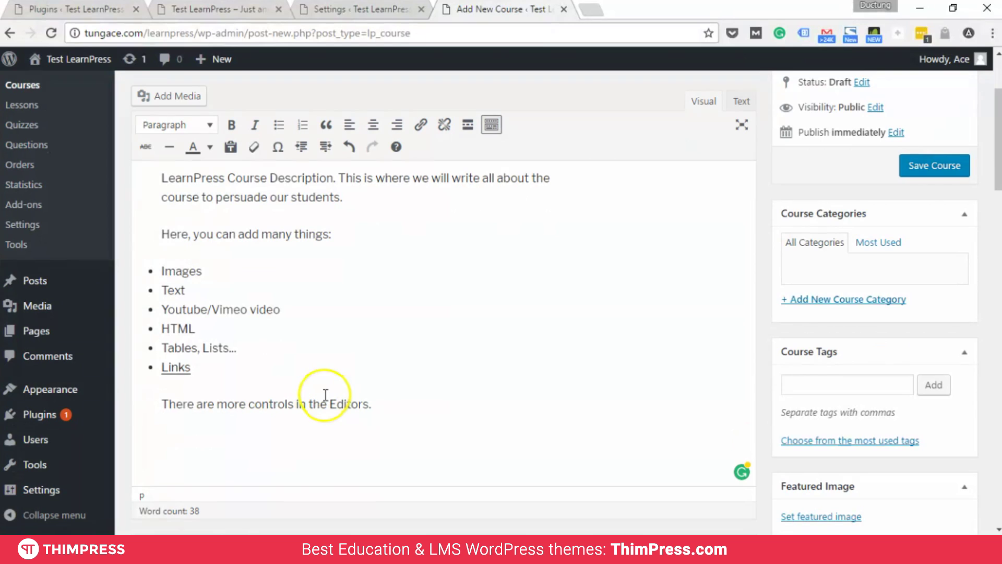
pyautogui.write('You can also ')
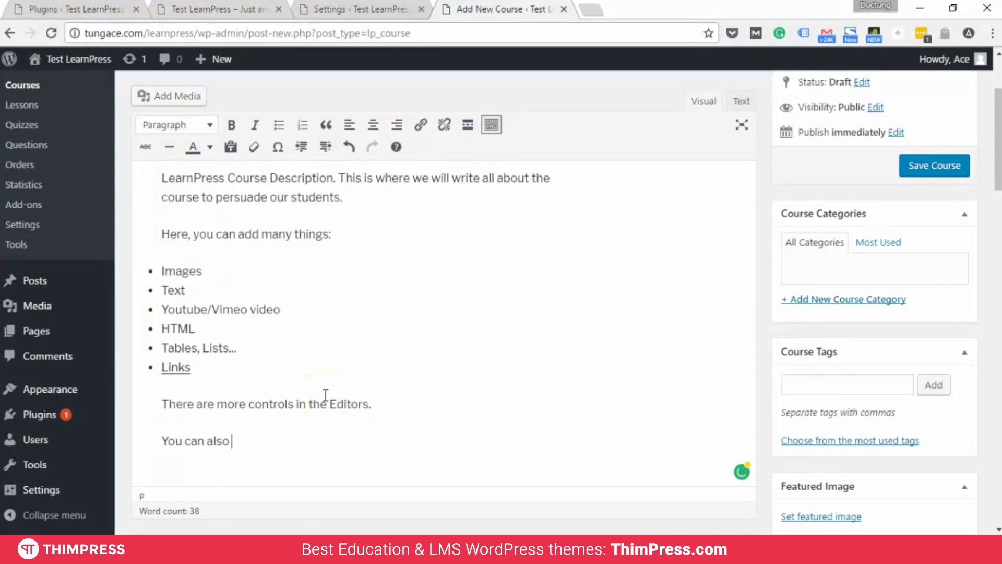
pyautogui.write('add Shortcodes here')
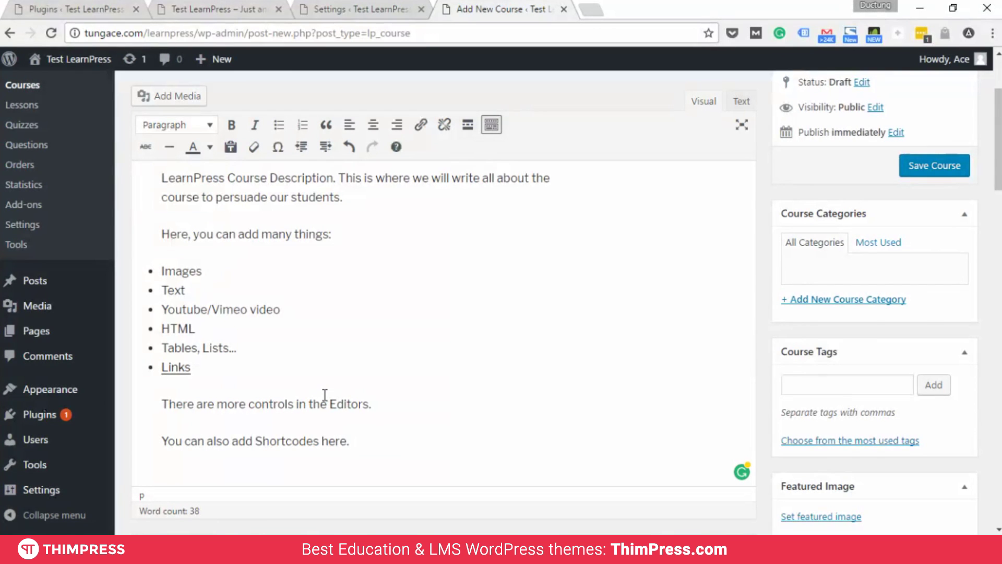
pyautogui.write('.')
pyautogui.click(409, 376)
# - Open the entry form for a new course category
pyautogui.scroll(3, 417, 376)
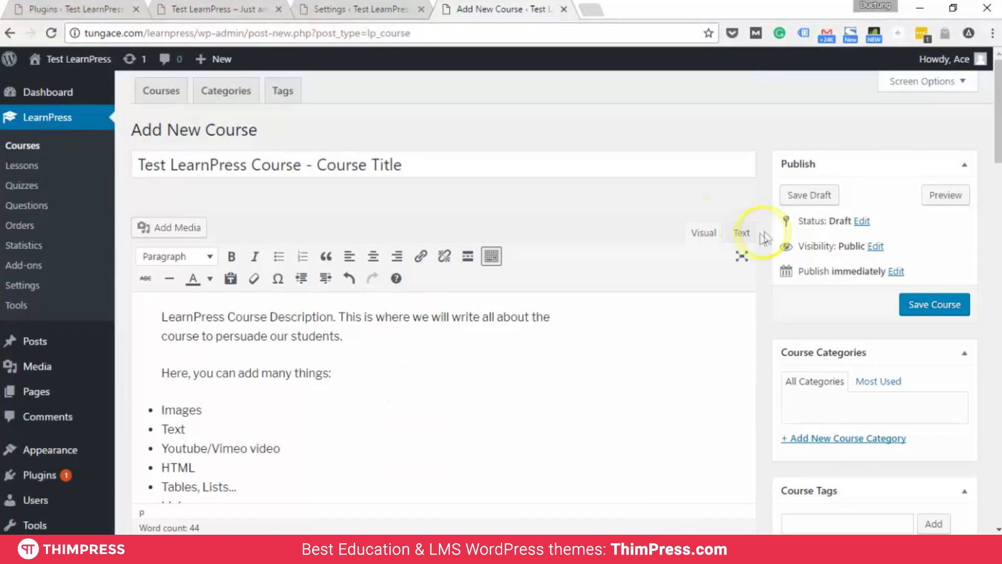
pyautogui.scroll(-3, 817, 339)
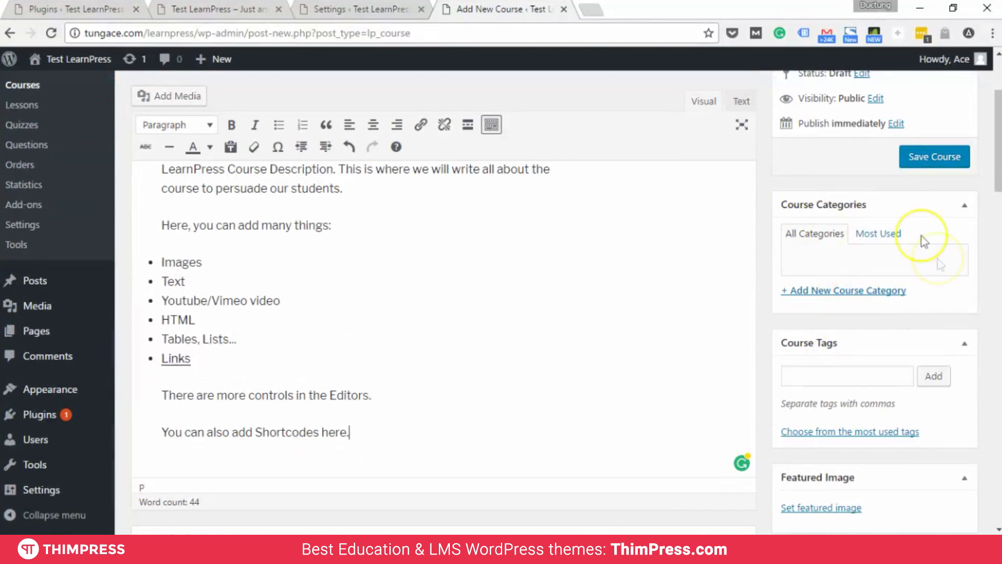
pyautogui.click(855, 289)
pyautogui.write('A')
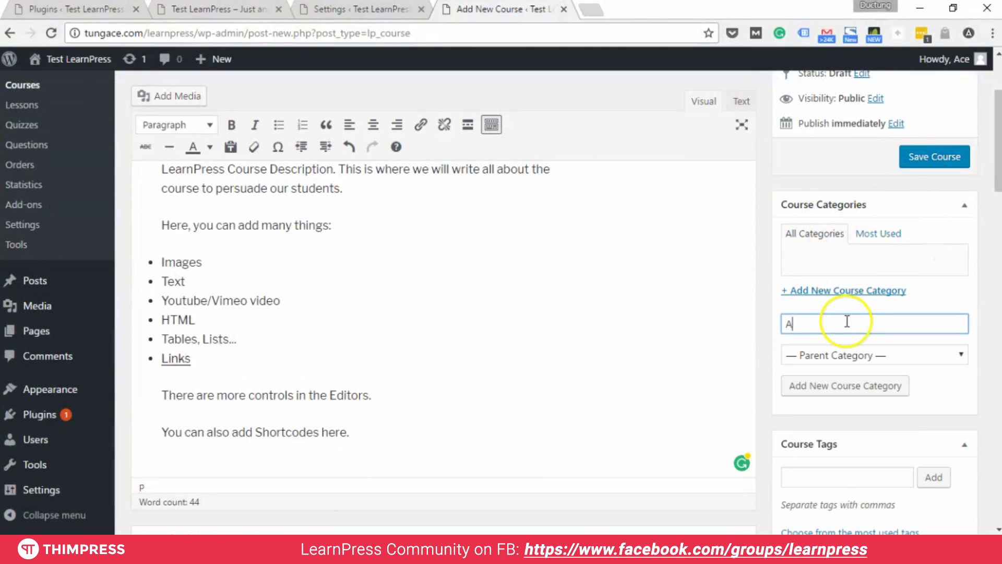
pyautogui.write('dd a new Categp')
pyautogui.write('ry for the course.')
pyautogui.hotkey('ctrl', 'a')
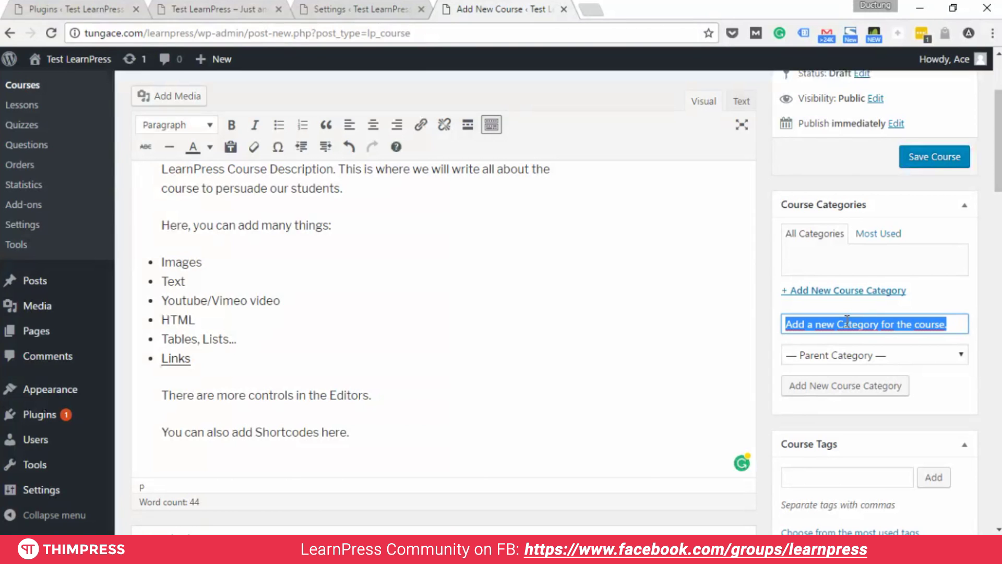
pyautogui.press('BackSpace')
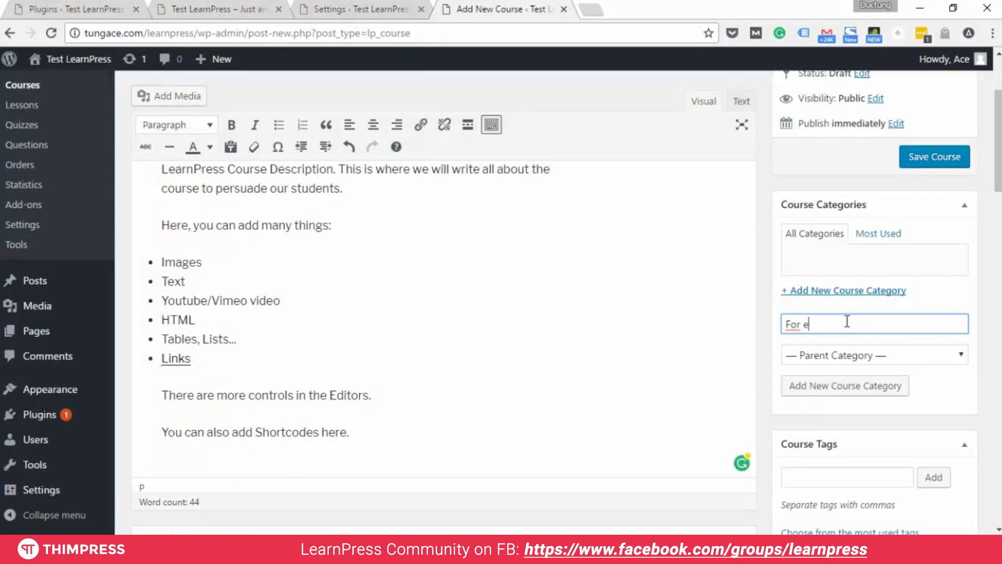
pyautogui.write('For example: Technology')
# - Name the new course category "Technology" and add it to the course
pyautogui.hotkey('ctrl', 'a')
pyautogui.write('Technology')
pyautogui.click(834, 383)
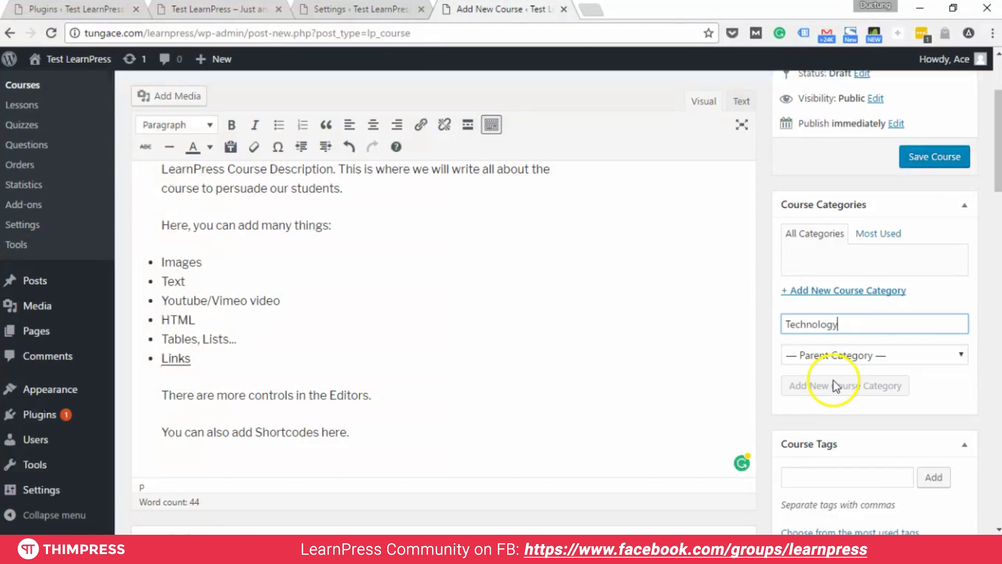
# - Add the course tags "Course tags" and "just like Posts"
pyautogui.scroll(-3, 840, 376)
pyautogui.click(841, 340)
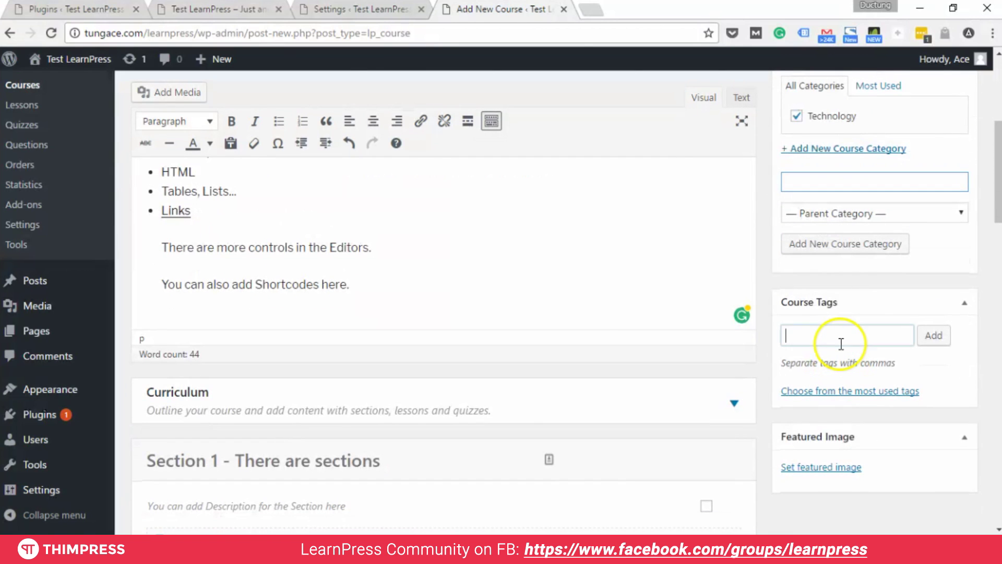
pyautogui.write('Course ')
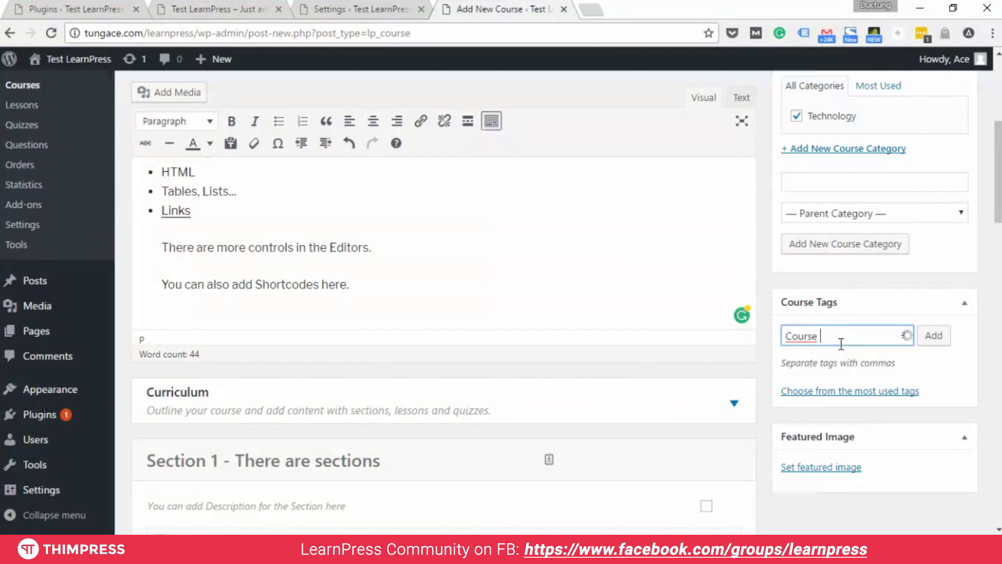
pyautogui.write('tags, just like Posts')
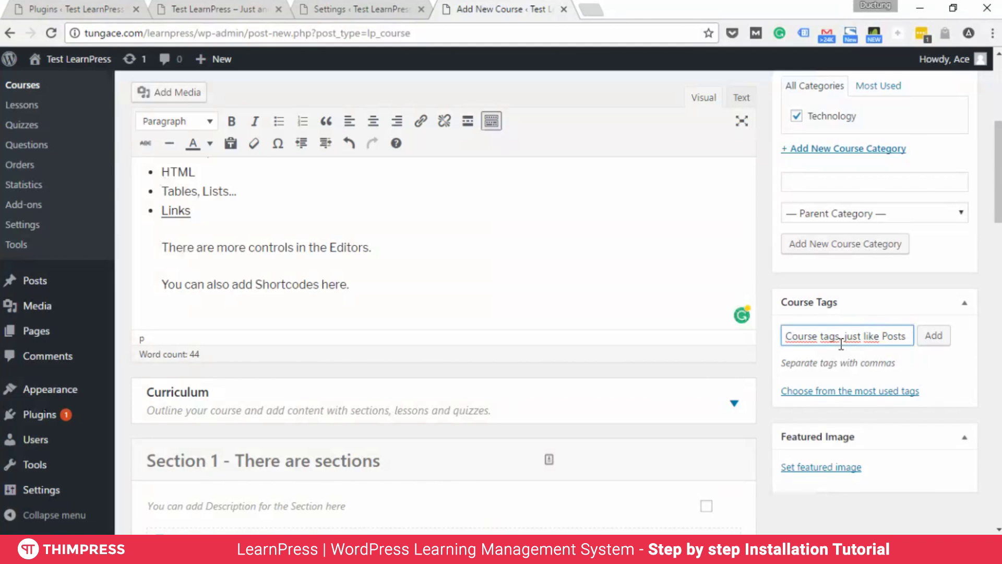
pyautogui.press('Return')
# - Set the laptop-on-desk photo as the course's featured image and save the course
pyautogui.scroll(-3, 841, 344)
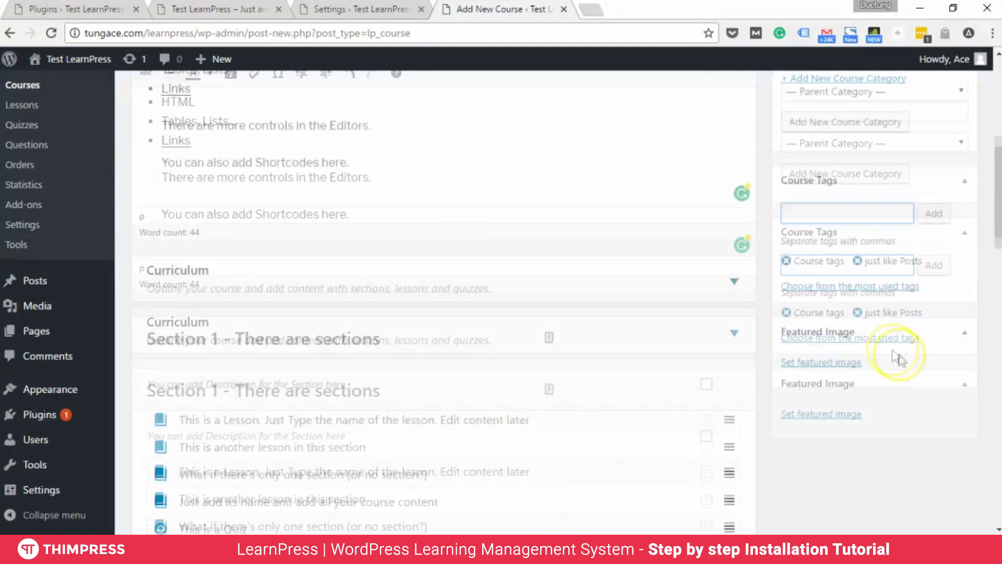
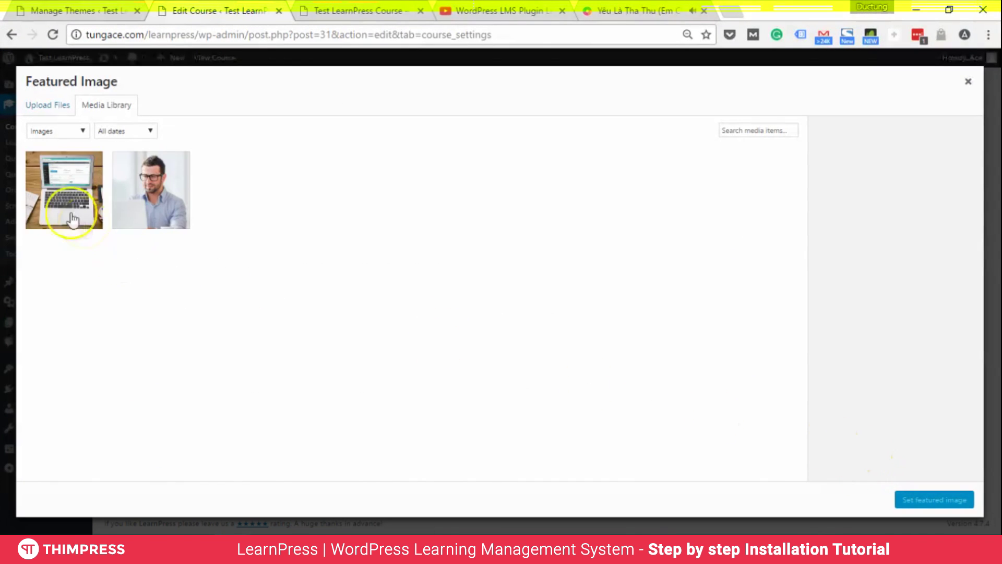
pyautogui.click(919, 502)
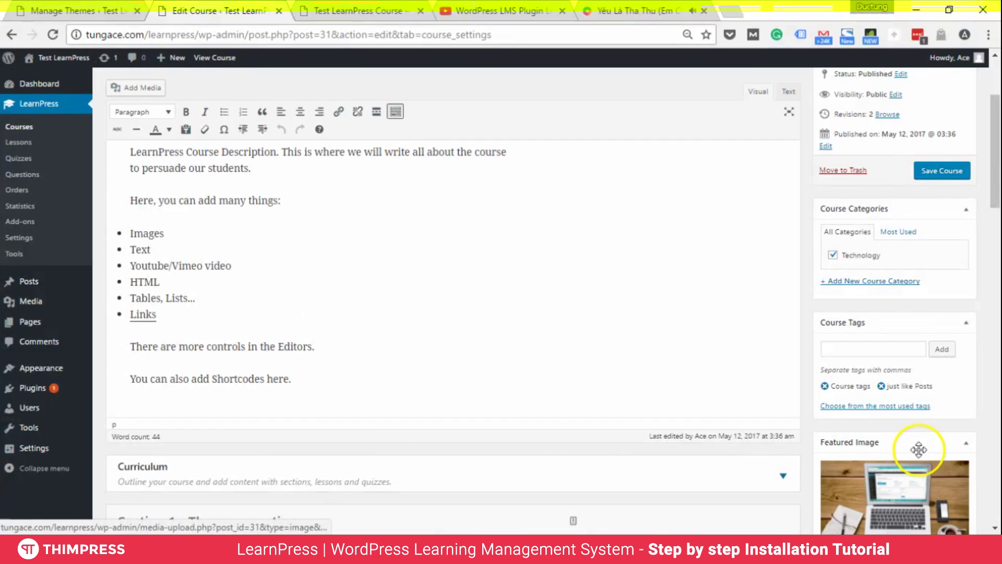
pyautogui.scroll(2, 920, 439)
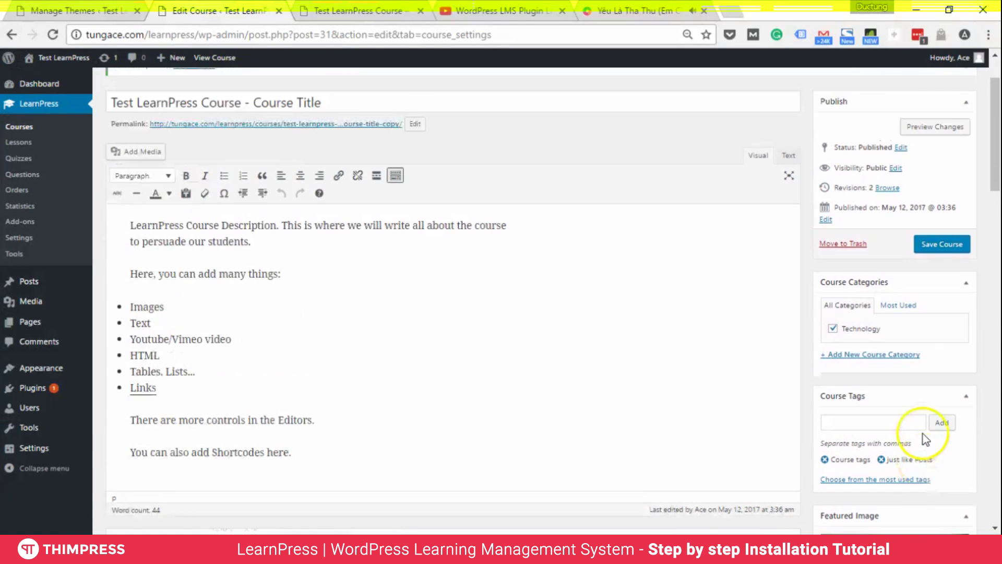
pyautogui.click(951, 240)
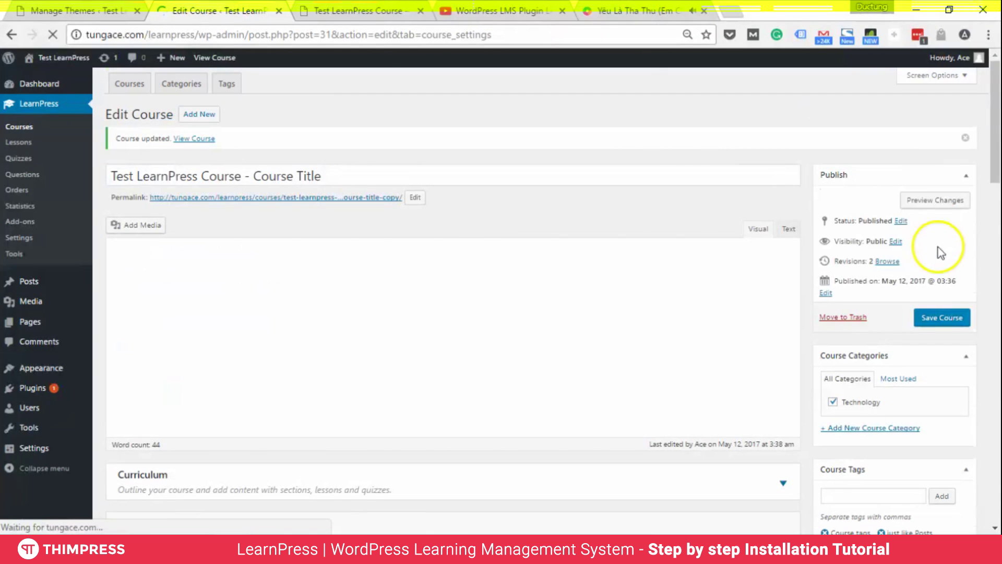
# - Open the course's public page in a new browser tab and review its featured image and overview text
pyautogui.middleClick(364, 198)
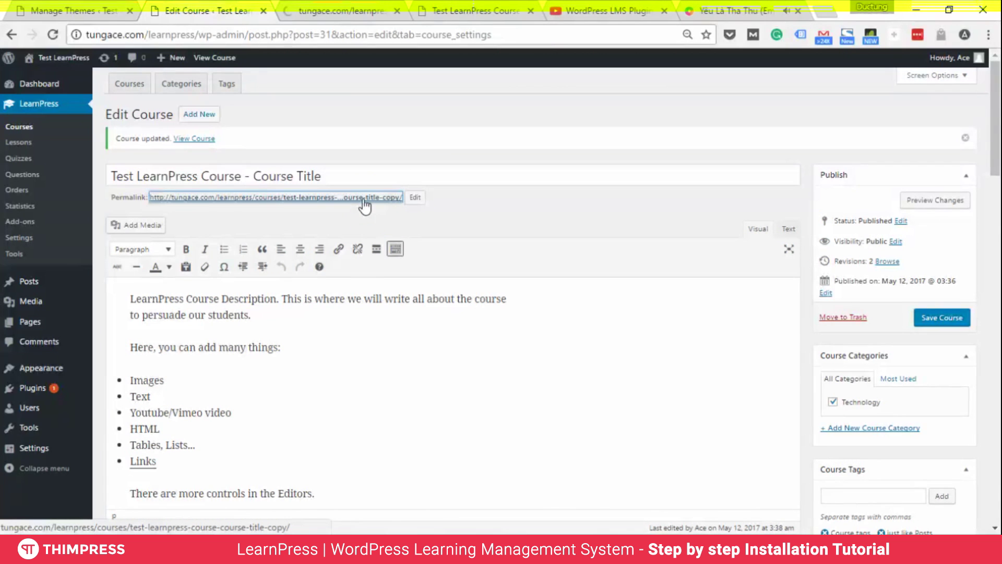
pyautogui.click(365, 11)
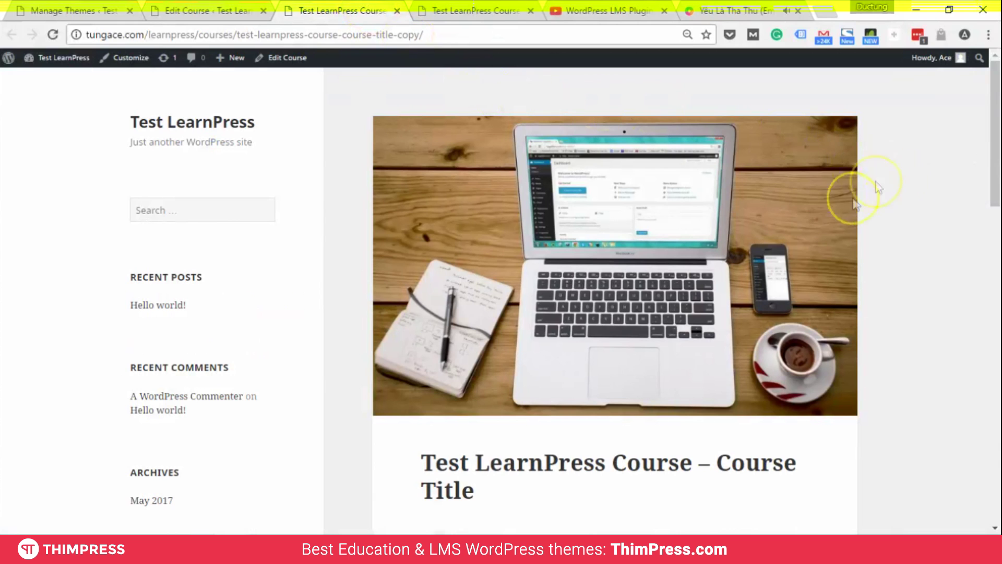
pyautogui.scroll(-4, 642, 281)
pyautogui.scroll(-5, 644, 303)
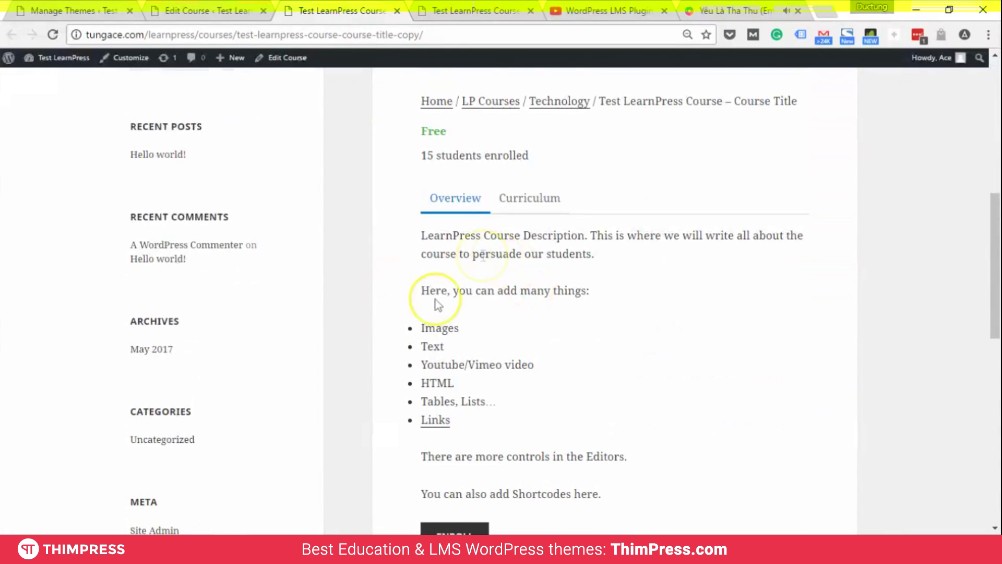
pyautogui.scroll(-3, 558, 365)
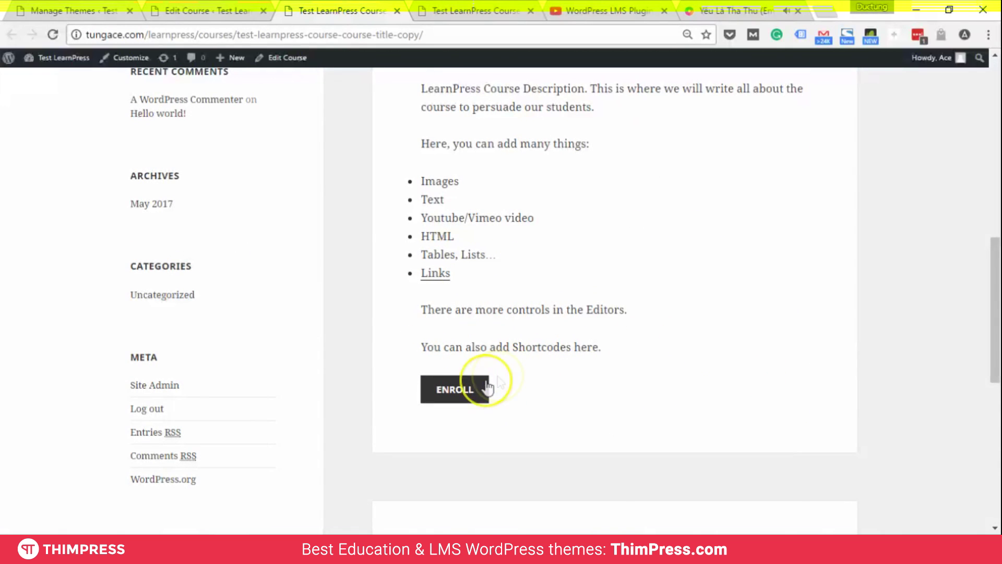
pyautogui.scroll(3, 482, 314)
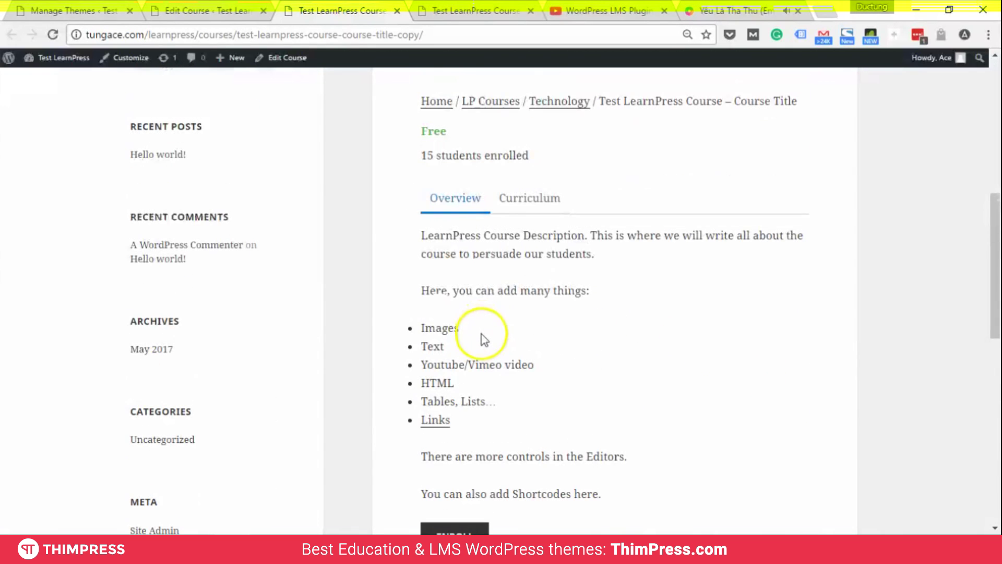
# - Look through the curriculum on the course's public page and collapse Section 1 and Section 2
pyautogui.click(510, 204)
pyautogui.scroll(-4, 517, 334)
pyautogui.scroll(-3, 512, 433)
pyautogui.scroll(5, 517, 409)
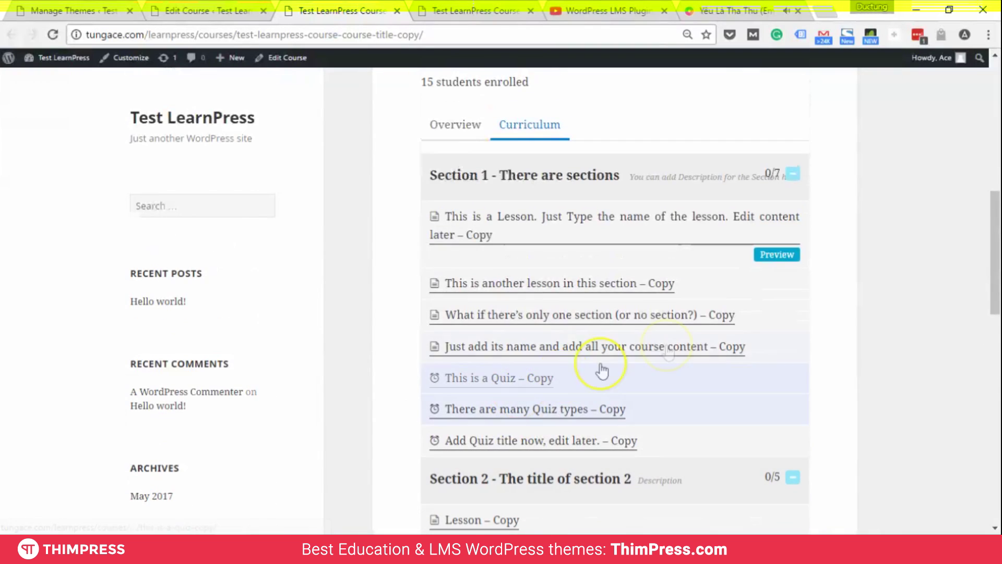
pyautogui.click(792, 174)
pyautogui.click(792, 222)
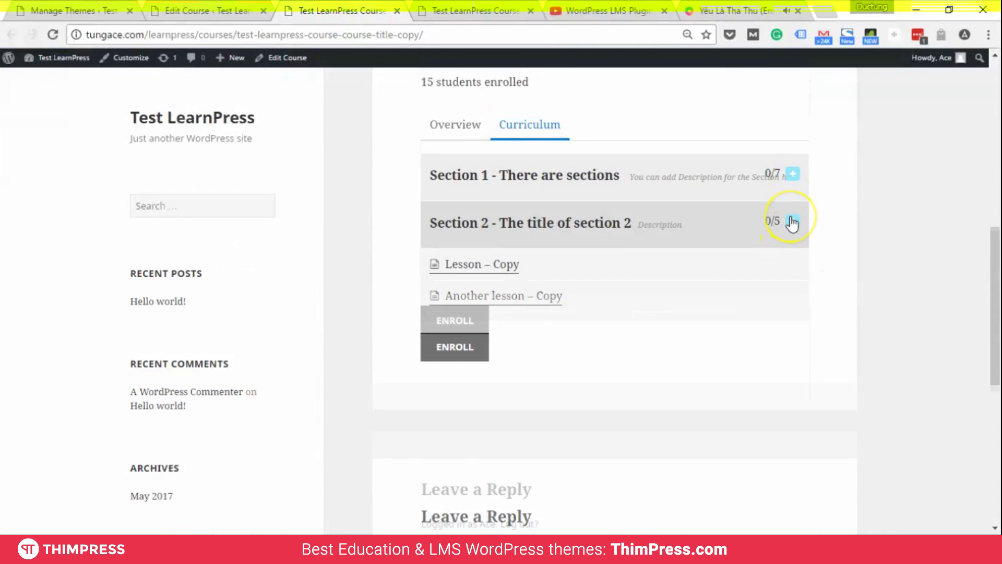
# - Expand Section 2 and Section 1 in the public curriculum and open the preview of Section 1's first lesson
pyautogui.click(792, 221)
pyautogui.click(791, 175)
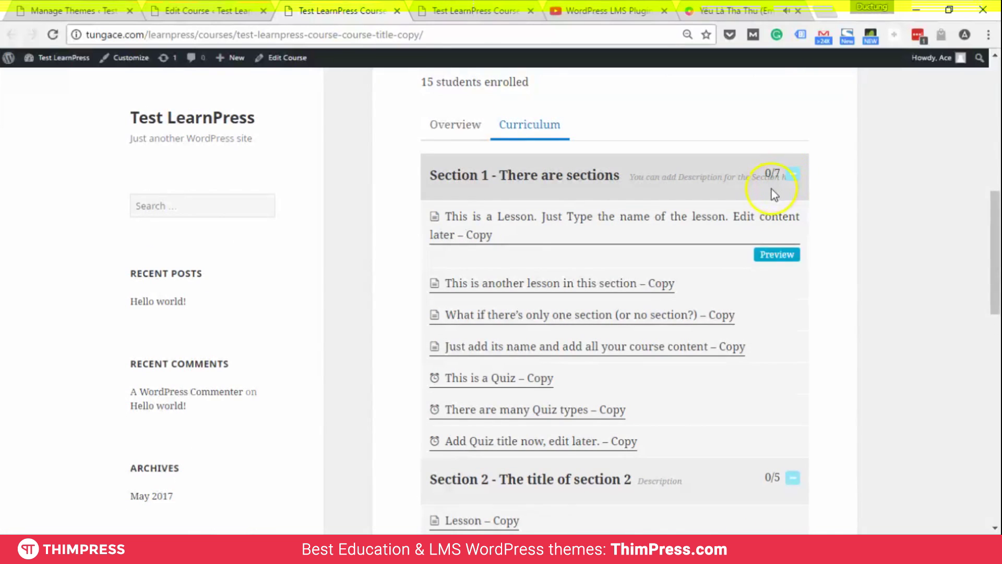
pyautogui.click(772, 254)
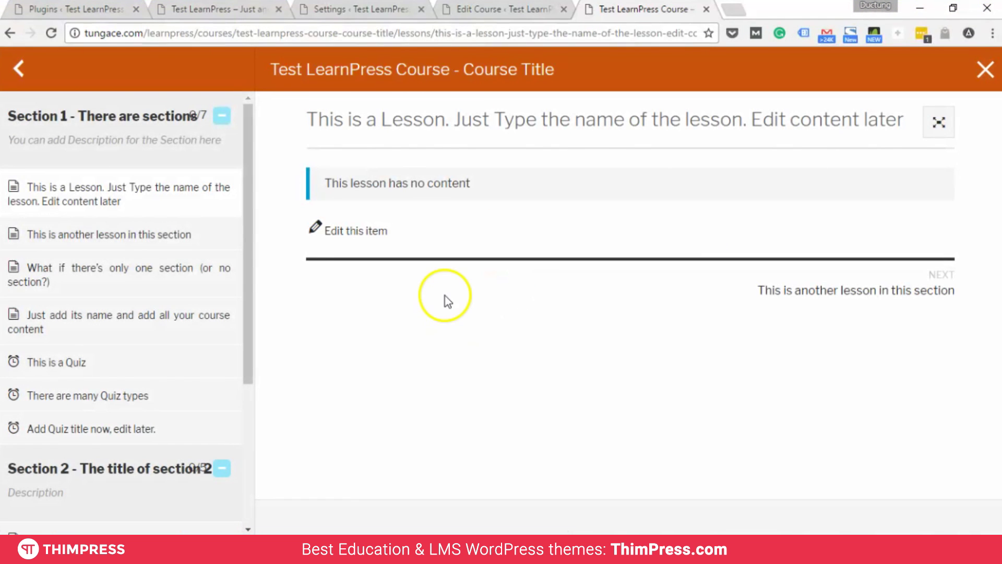
# - Check the first lesson's content area, and view "This is another lesson in this section" and "This is a Quiz" with its page address
pyautogui.doubleClick(347, 181)
pyautogui.moveTo(349, 180); pyautogui.dragTo(462, 179)
pyautogui.click(170, 243)
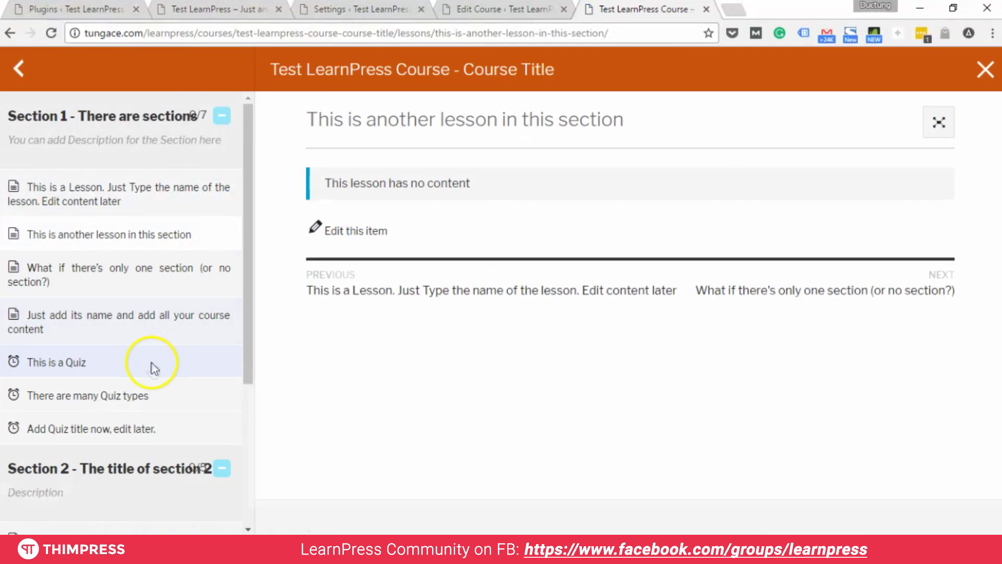
pyautogui.click(153, 368)
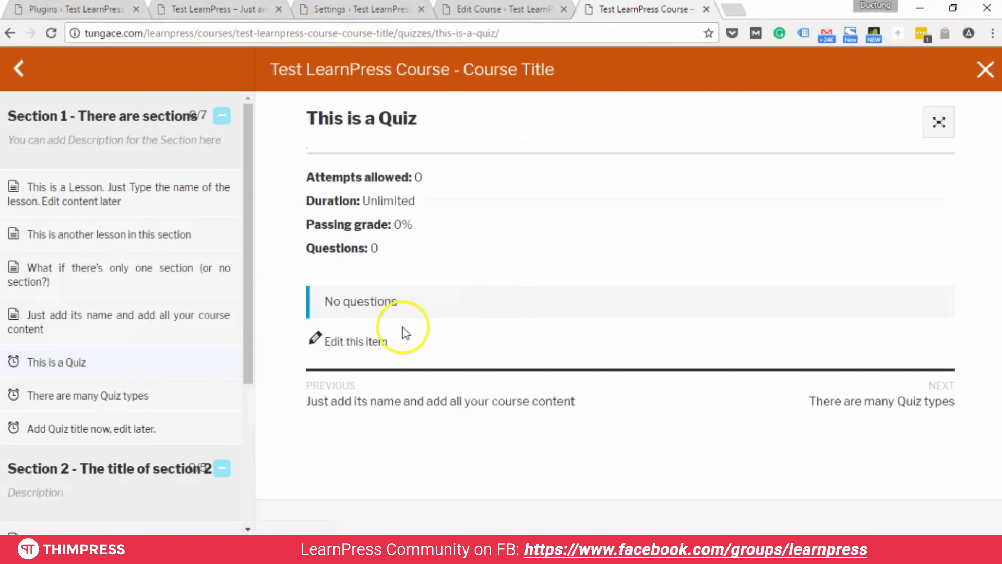
pyautogui.click(465, 29)
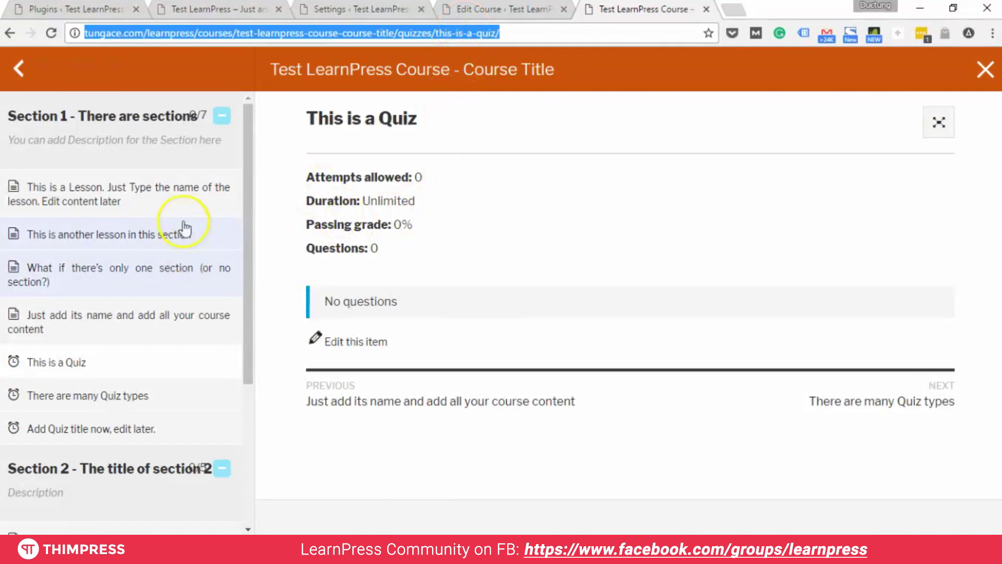
# - Open Section 1's first lesson for editing and write "Let's add content to the lesson here.", "Some contents" and "Some images" as separate paragraphs
pyautogui.click(175, 207)
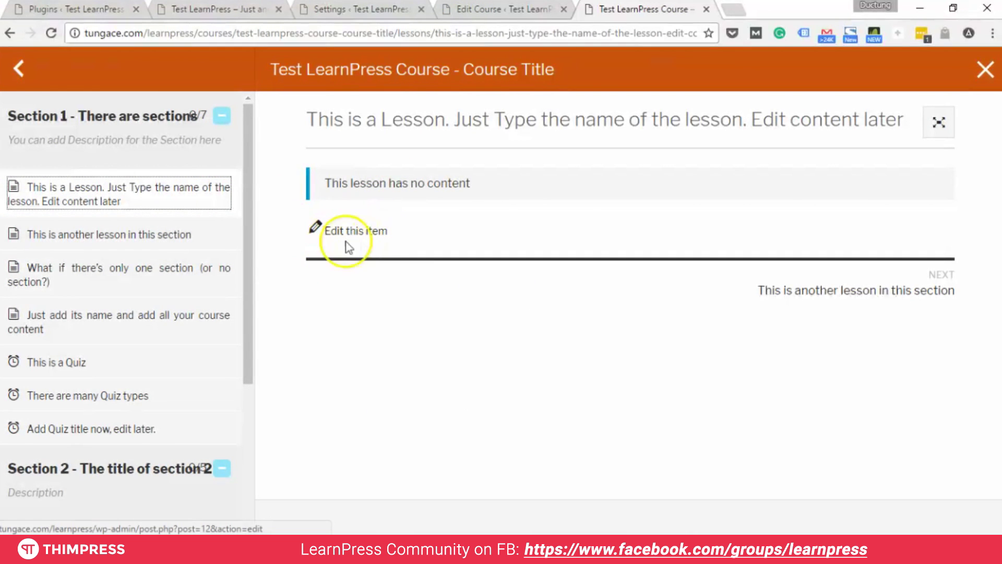
pyautogui.click(349, 234)
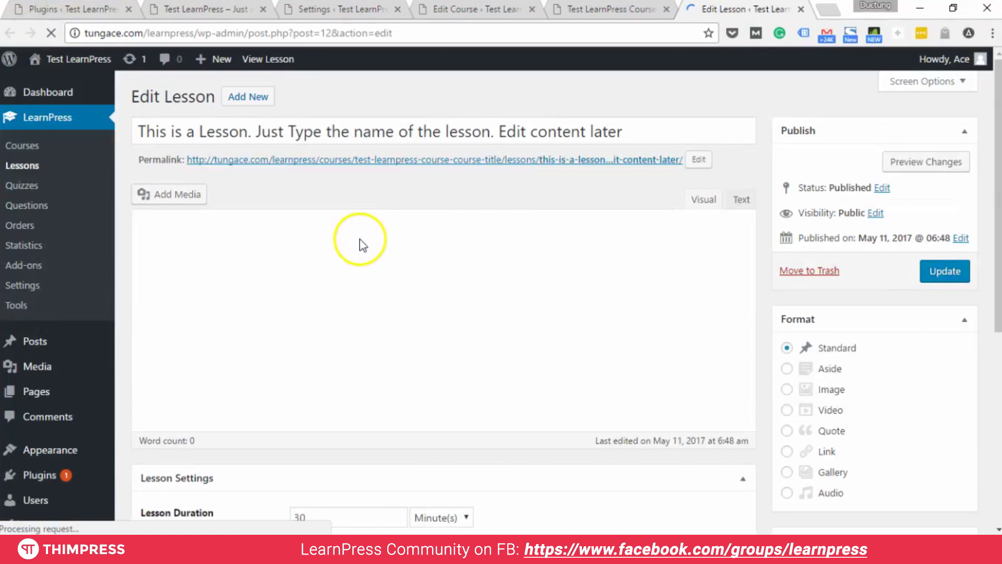
pyautogui.scroll(-3, 353, 297)
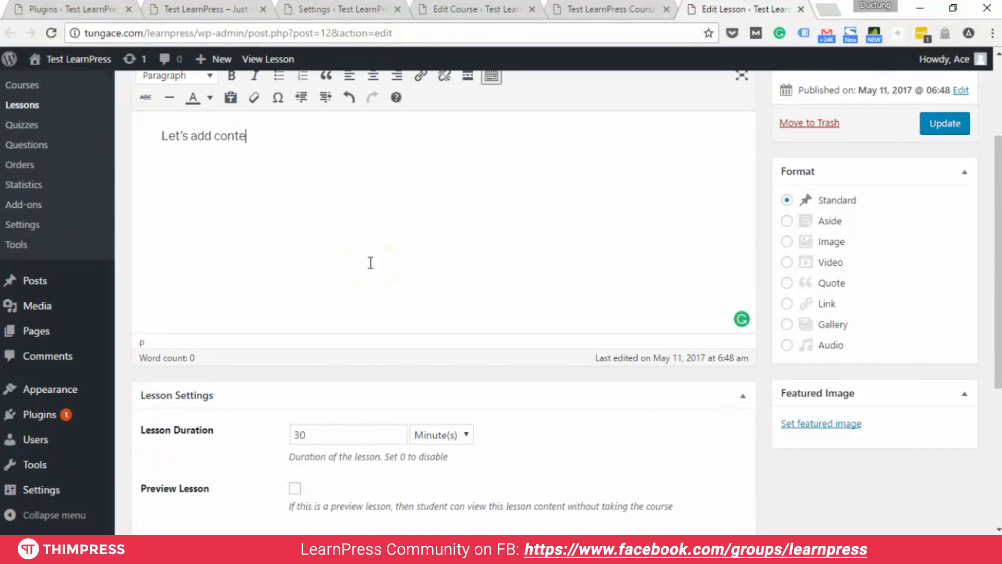
pyautogui.scroll(1, 370, 263)
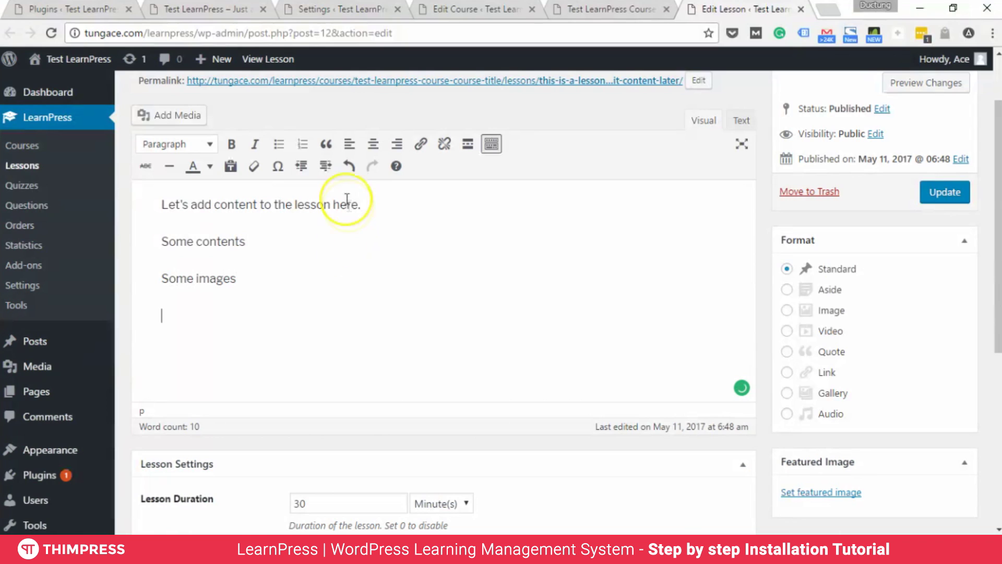
# - Insert the photo of the man with glasses from the media library into the lesson content below "Some images"
pyautogui.click(169, 115)
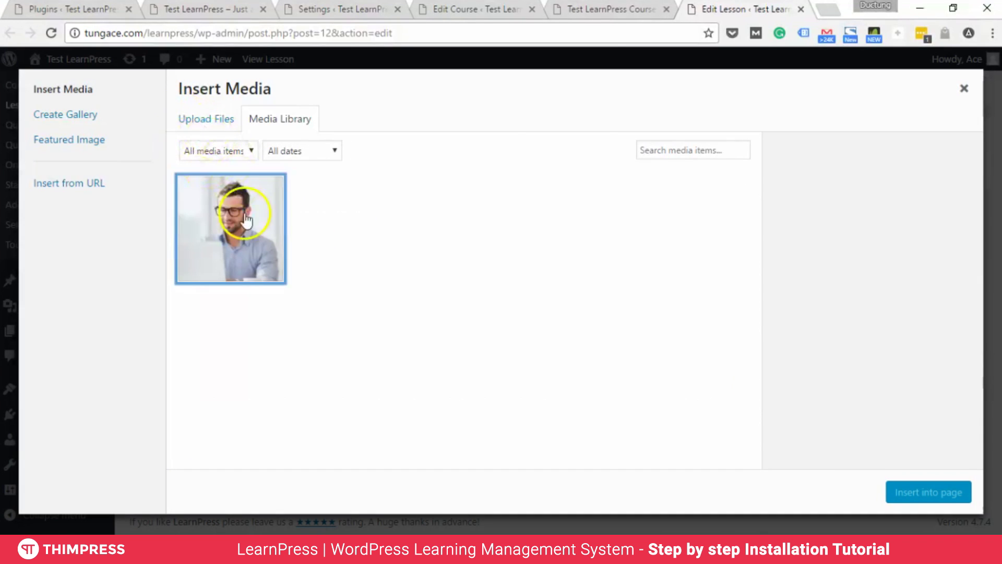
pyautogui.click(247, 220)
pyautogui.click(911, 492)
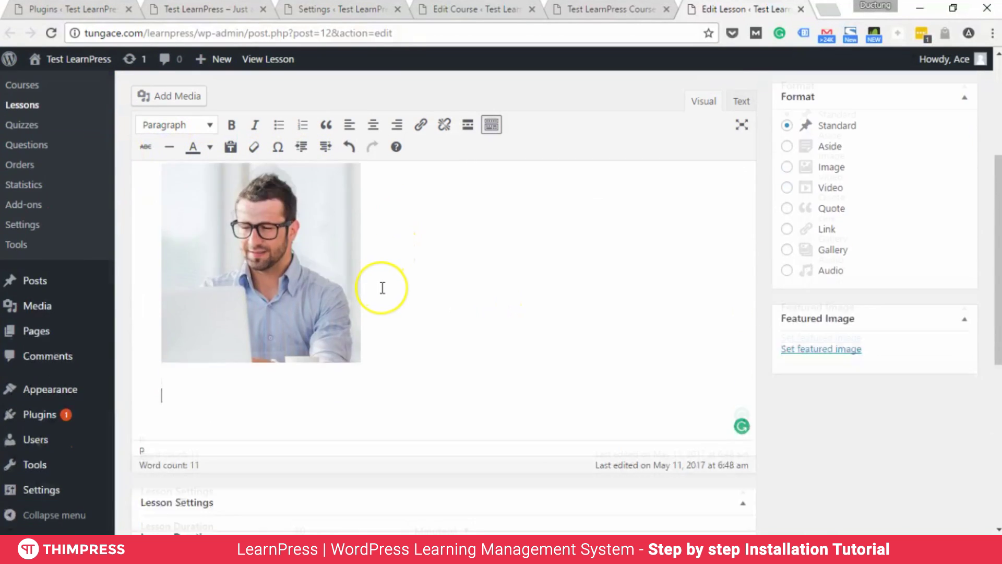
# - Add the paragraph "Lorem ipsum dolor sit armet" below the image and duplicate it so it appears eight times
pyautogui.scroll(-2, 376, 298)
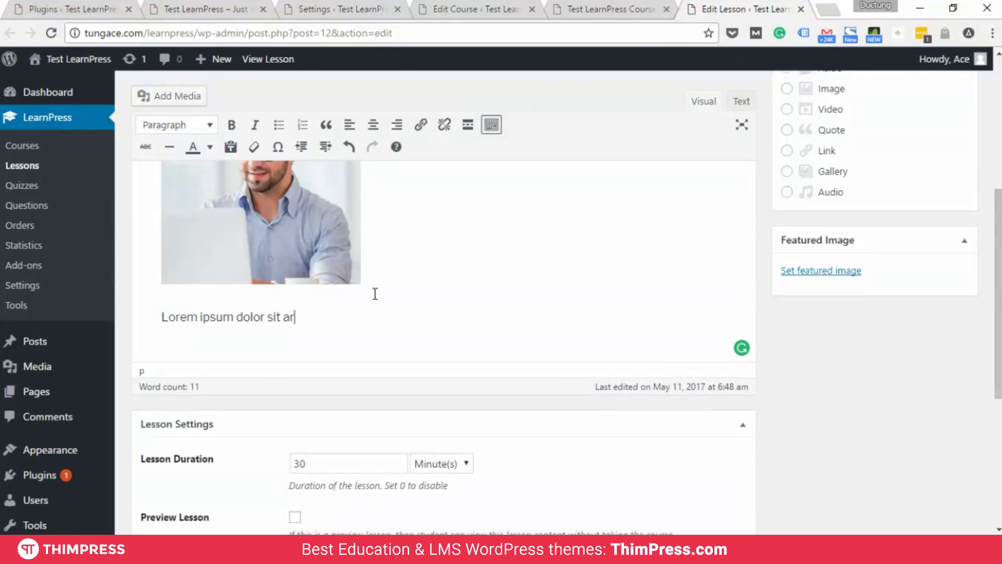
pyautogui.press('Return')
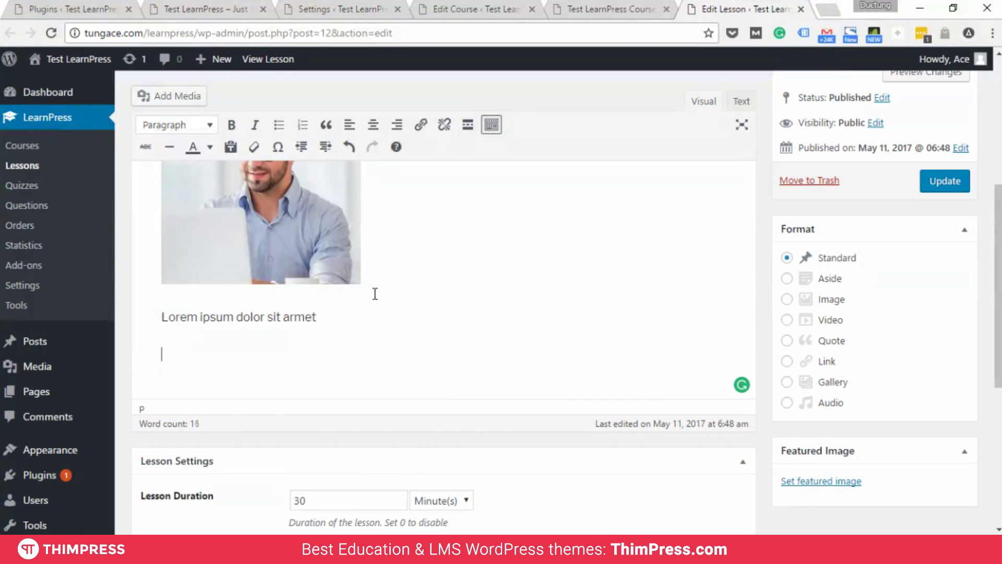
pyautogui.tripleClick(296, 313)
pyautogui.hotkey('ctrl', 'c')
pyautogui.click(336, 315)
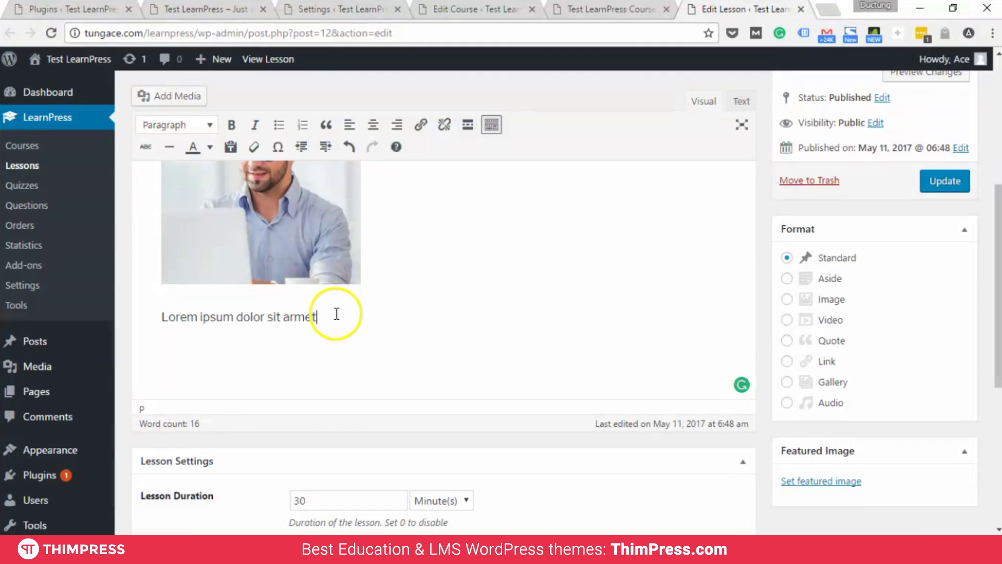
pyautogui.press('Return')
pyautogui.hotkey('ctrl', 'v')
pyautogui.press('Return')
pyautogui.hotkey('ctrl', 'v')
pyautogui.press('Return')
pyautogui.hotkey('ctrl', 'v')
pyautogui.press('Return')
pyautogui.hotkey('ctrl', 'v')
pyautogui.press('Return')
pyautogui.hotkey('ctrl', 'v')
pyautogui.press('Return')
pyautogui.hotkey('ctrl', 'v')
# - End the lesson content with the paragraphs "Below is some lesson settings." and "You can add more settings if you install extended LearnPress Add-ons."
pyautogui.scroll(-6, 343, 365)
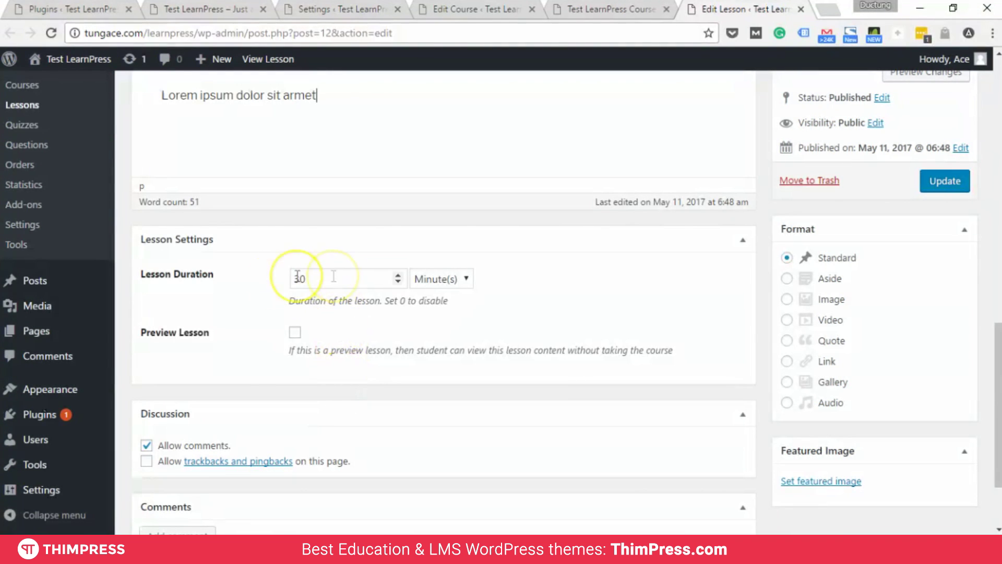
pyautogui.press('Return')
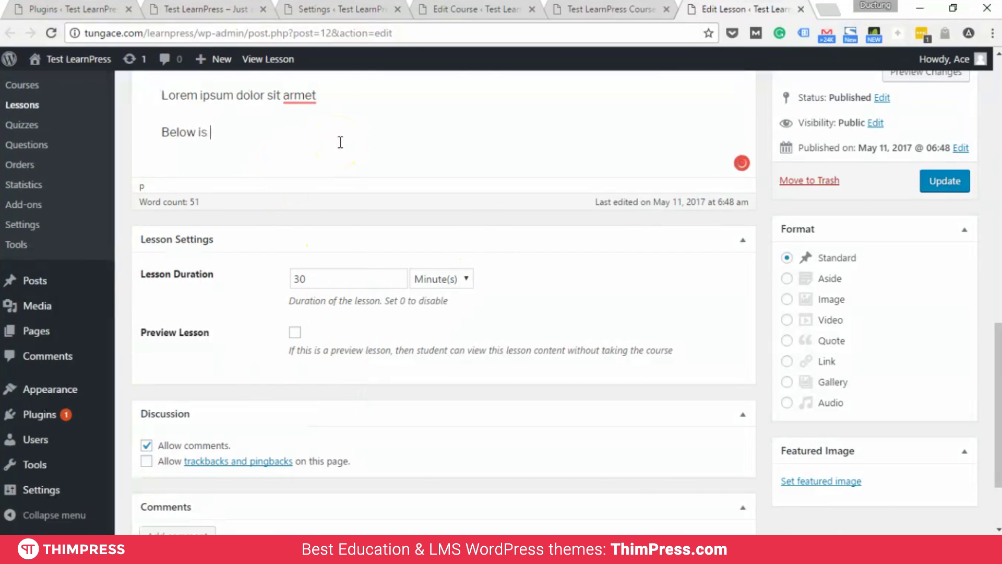
pyautogui.write('Below is some lesson settings.')
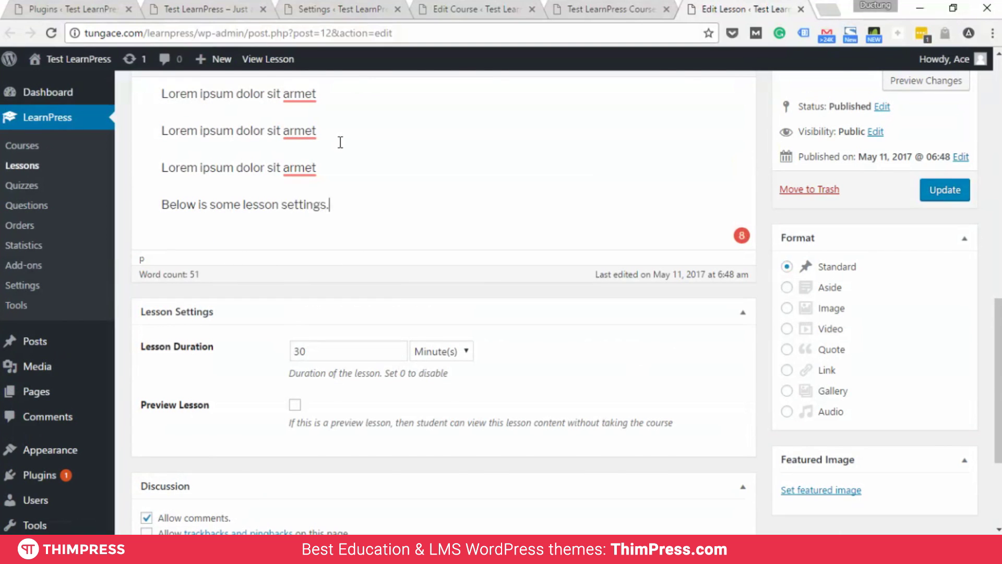
pyautogui.press('Return')
pyautogui.write('Yo')
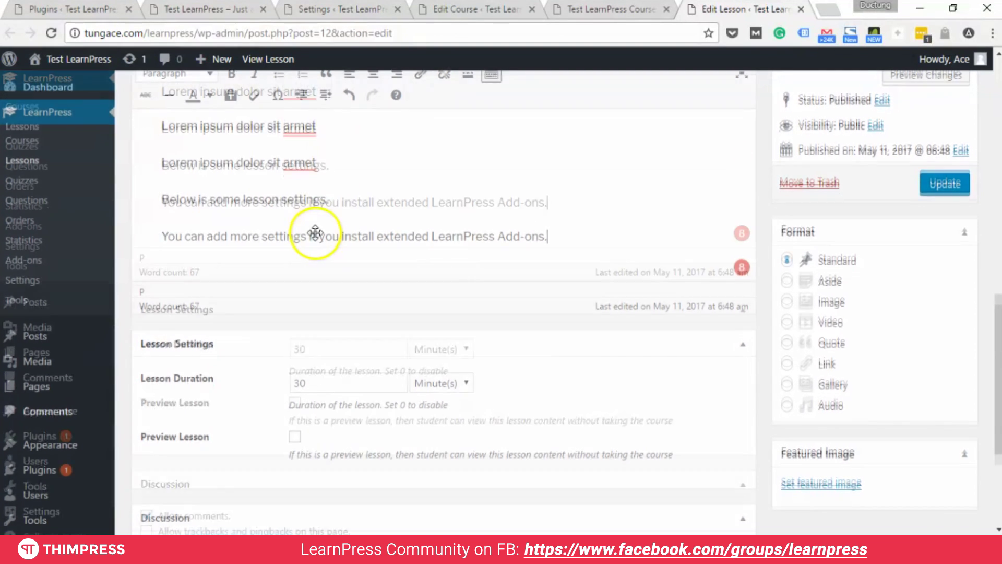
# - Enable Preview Lesson and set the lesson duration to 3 minutes
pyautogui.scroll(-4, 313, 235)
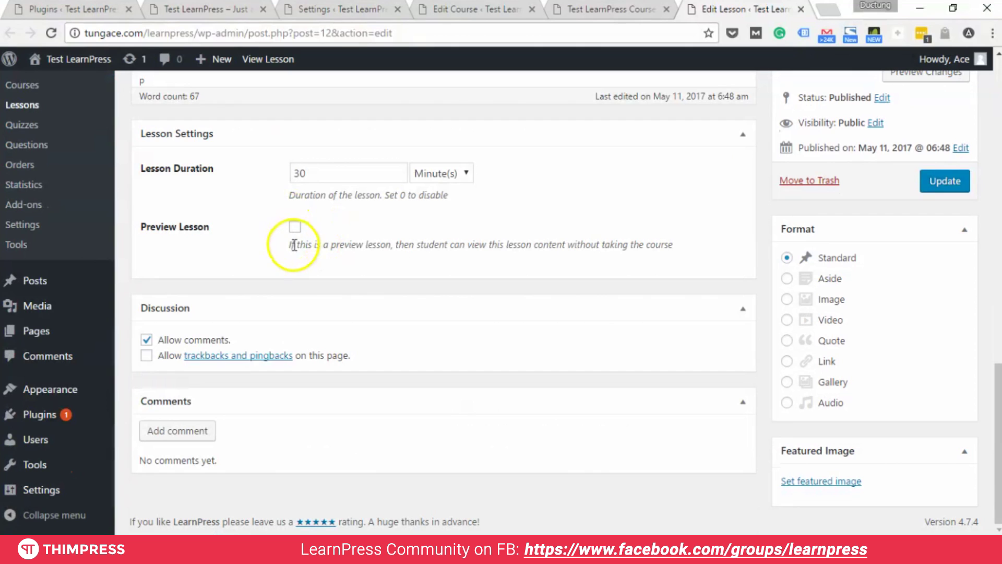
pyautogui.click(369, 181)
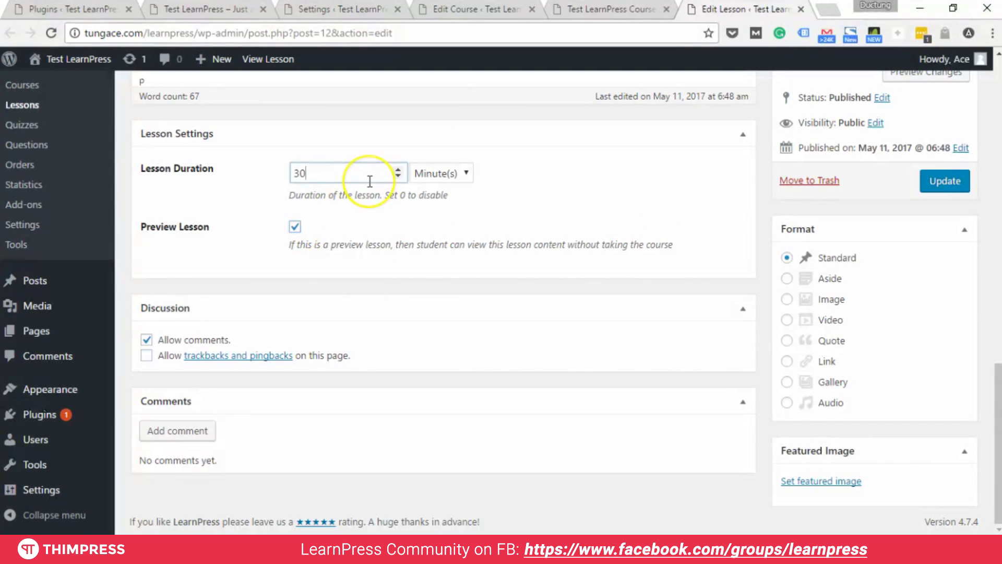
pyautogui.click(376, 213)
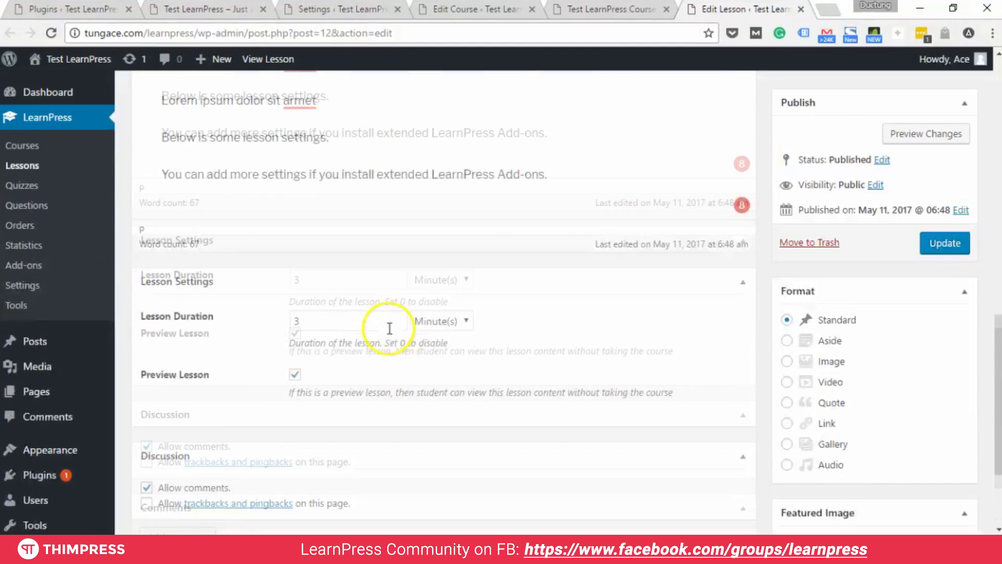
# - Set the photo of the man with glasses as the lesson's featured image and update the lesson
pyautogui.scroll(-5, 794, 432)
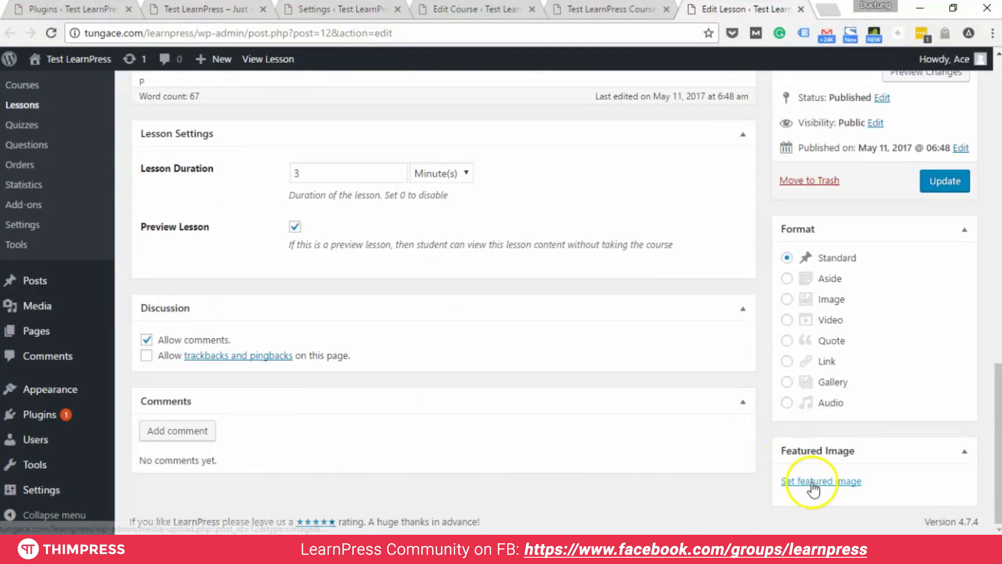
pyautogui.click(811, 483)
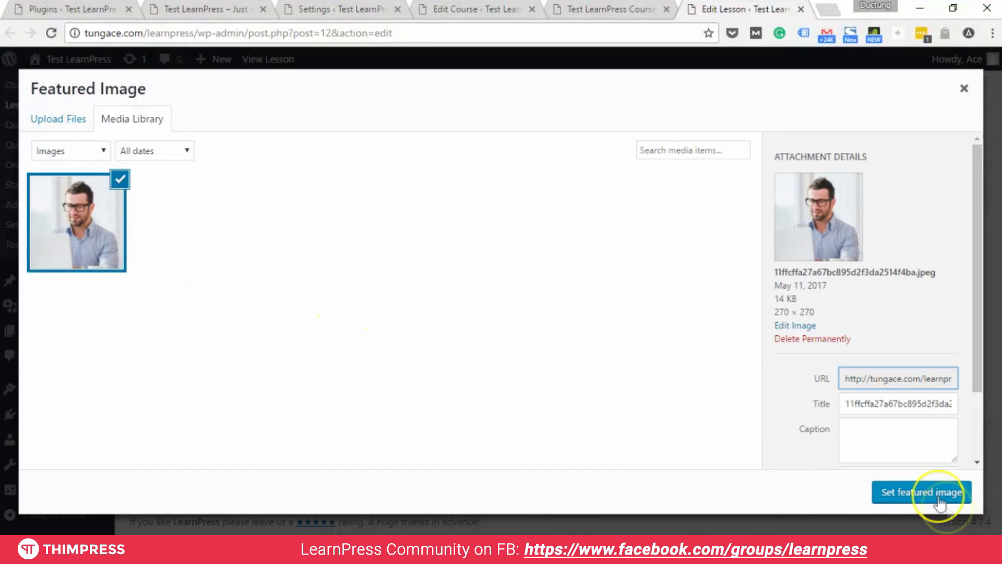
pyautogui.click(934, 492)
pyautogui.scroll(4, 673, 394)
pyautogui.scroll(5, 674, 394)
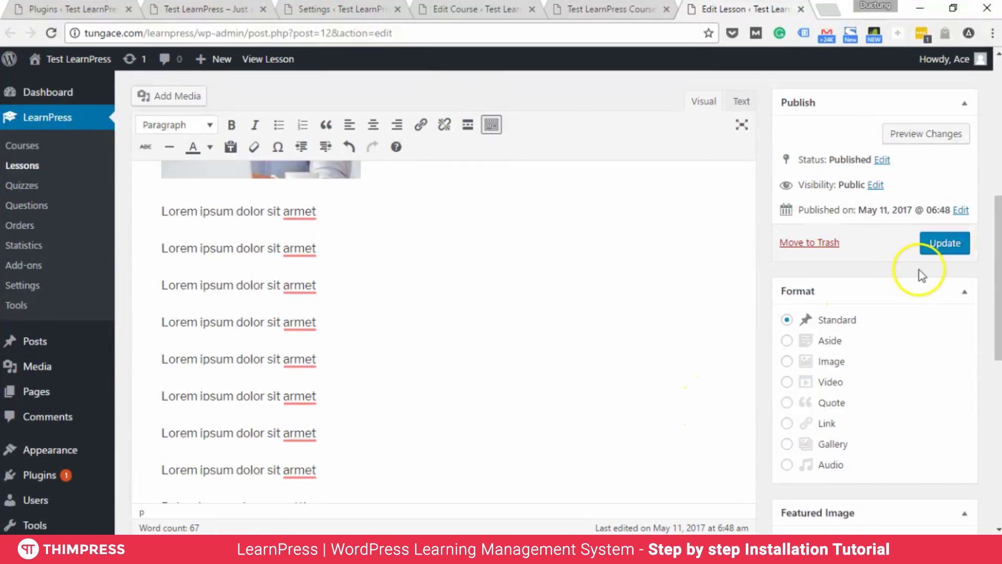
pyautogui.click(947, 244)
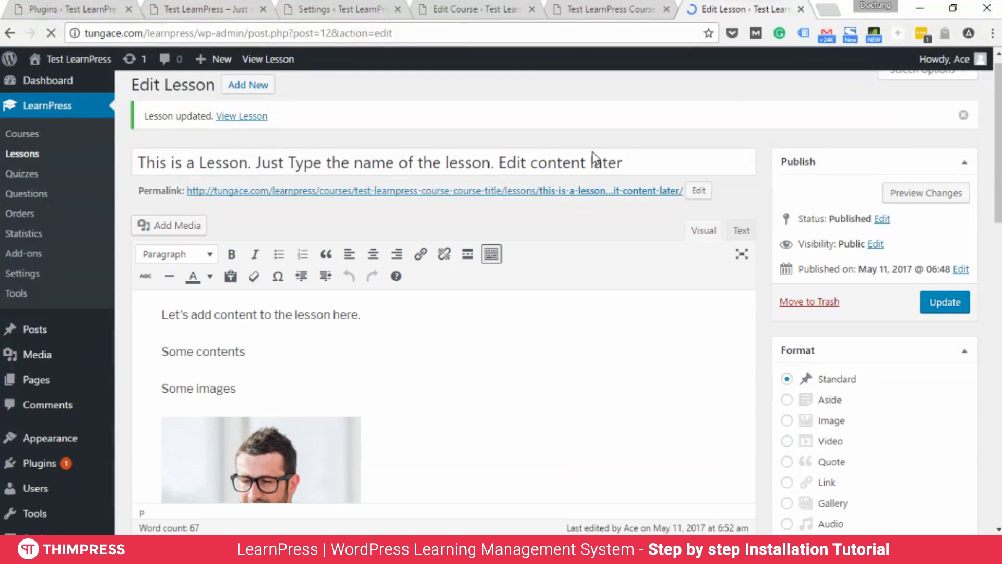
# - Open the updated lesson's public page from its permalink and review its full content down to the next-lesson link
pyautogui.click(588, 194)
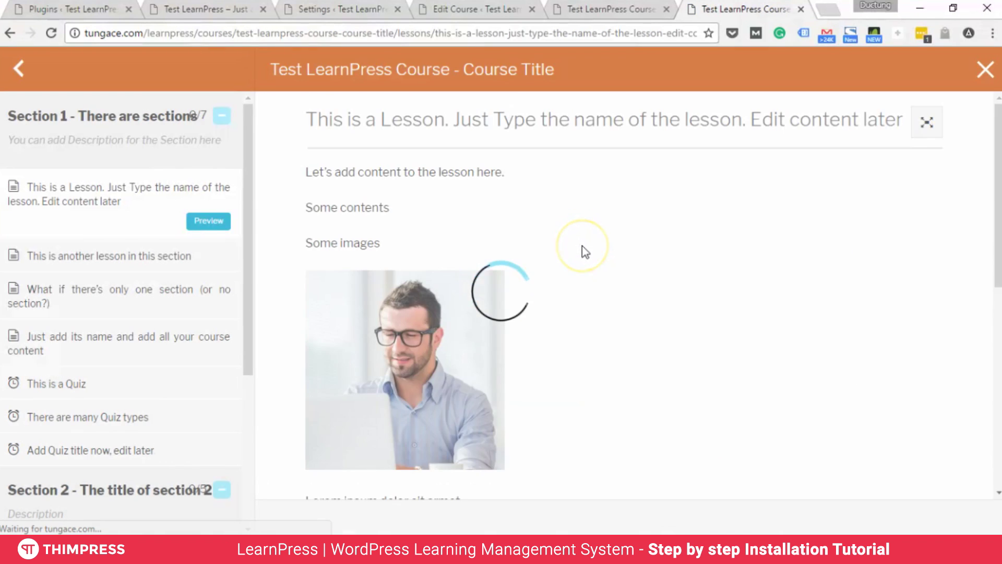
pyautogui.scroll(-10, 581, 245)
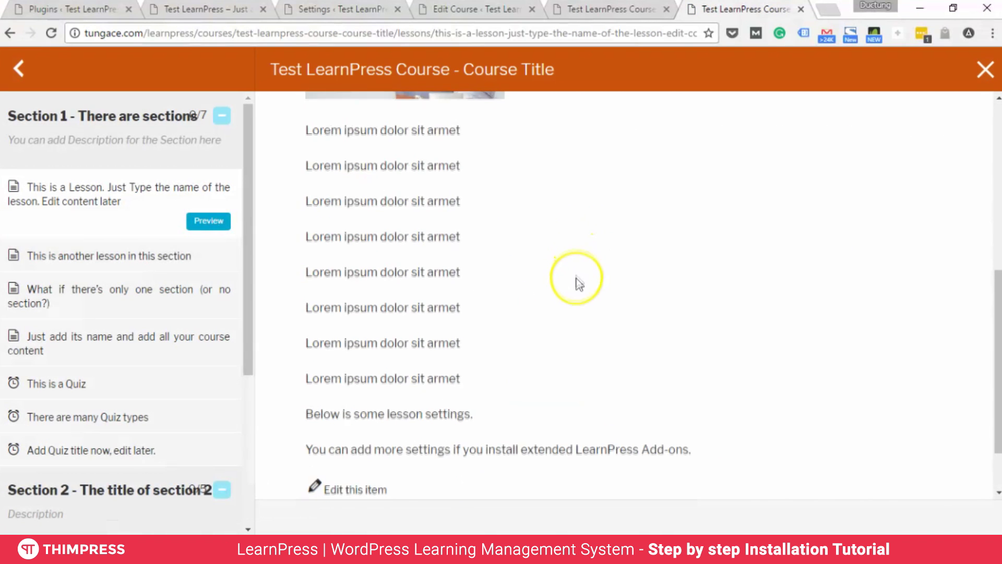
pyautogui.scroll(5, 574, 286)
pyautogui.scroll(-5, 574, 286)
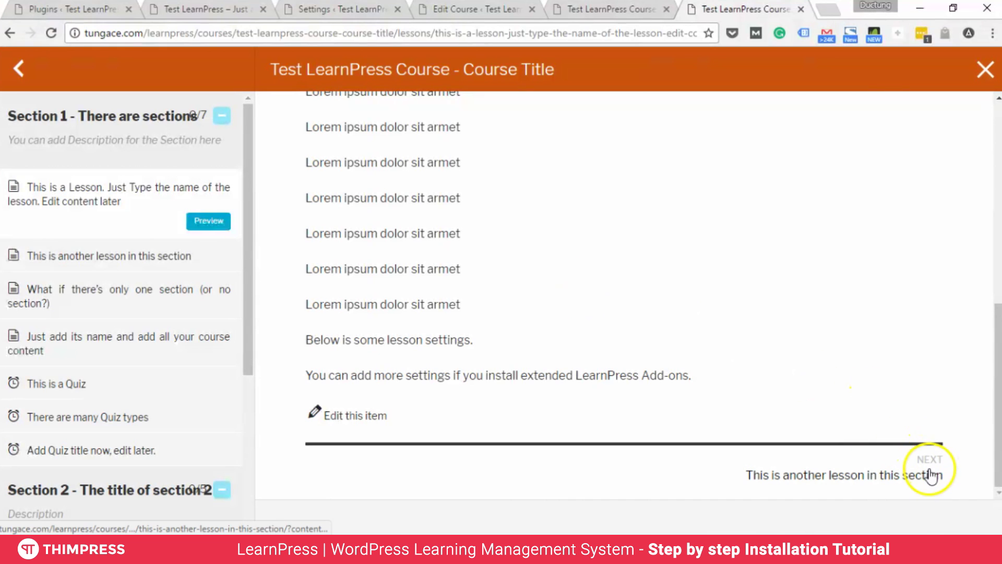
pyautogui.scroll(10, 794, 402)
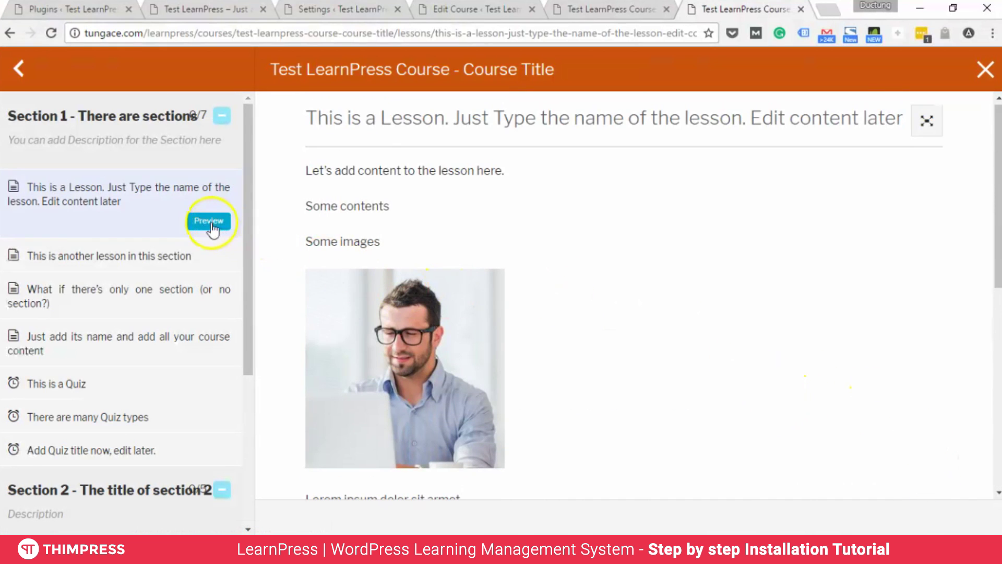
# - Try switching between the course's lessons with the curriculum list and the next and previous lesson links, returning to the first lesson
pyautogui.click(185, 259)
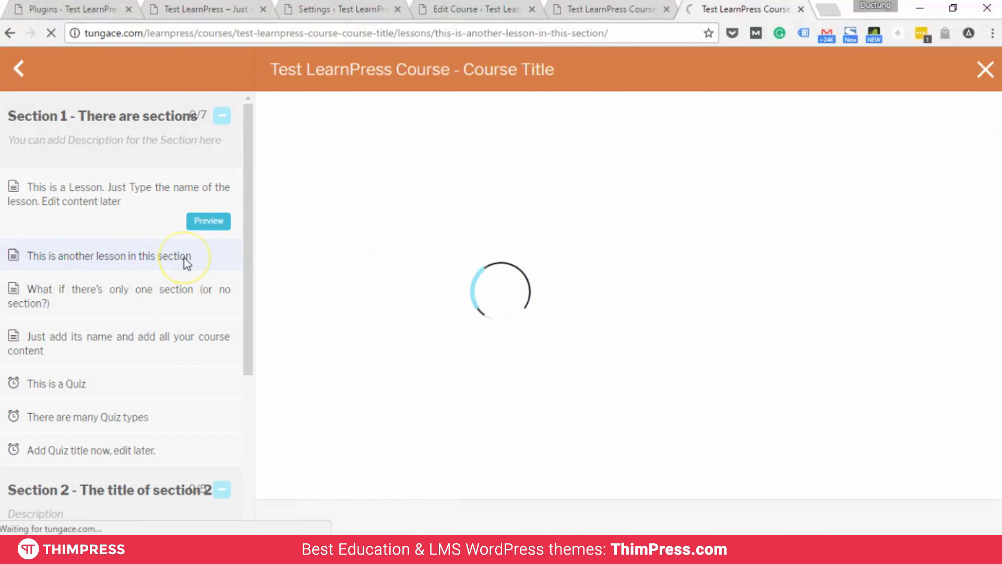
pyautogui.click(152, 348)
pyautogui.click(138, 229)
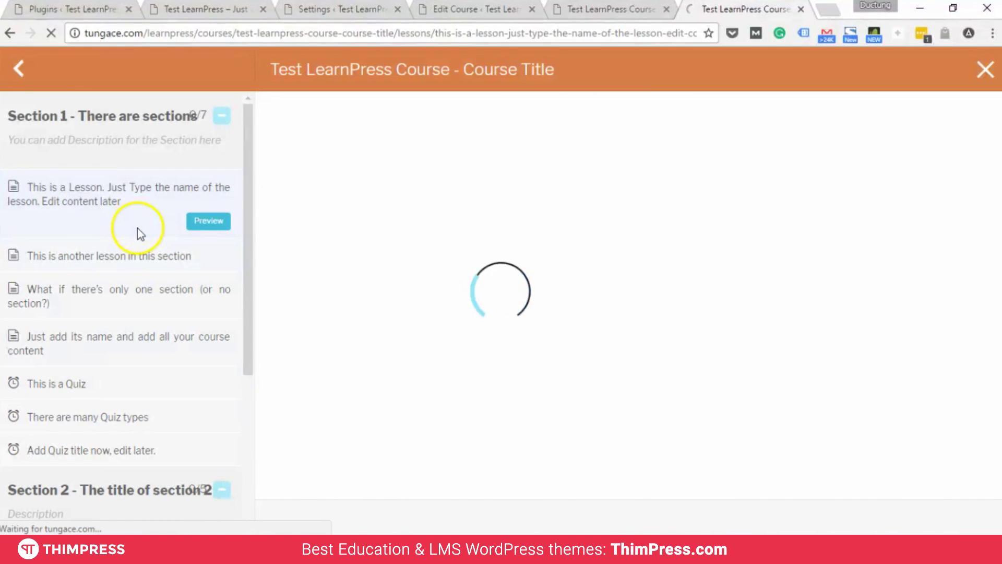
pyautogui.scroll(-10, 925, 390)
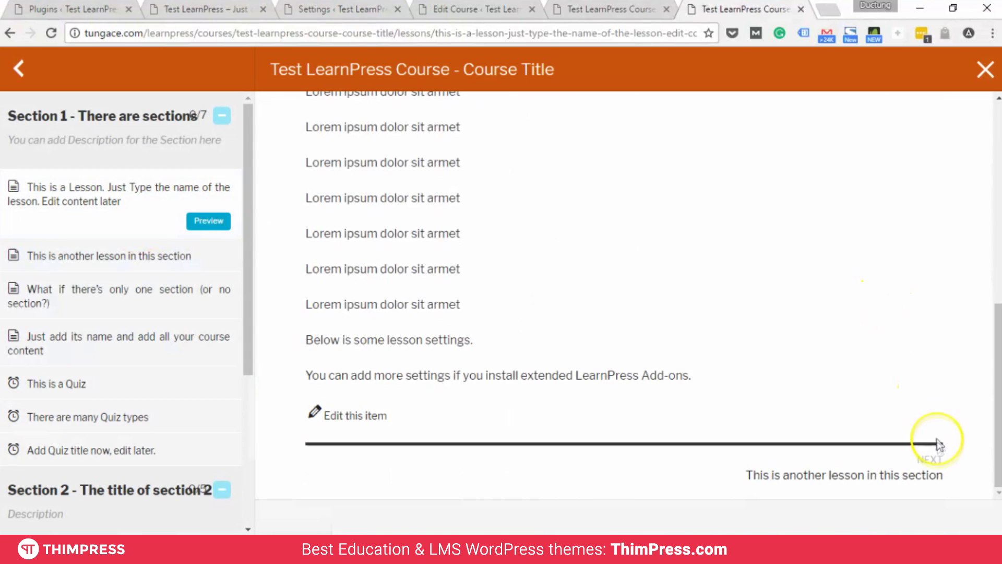
pyautogui.click(933, 467)
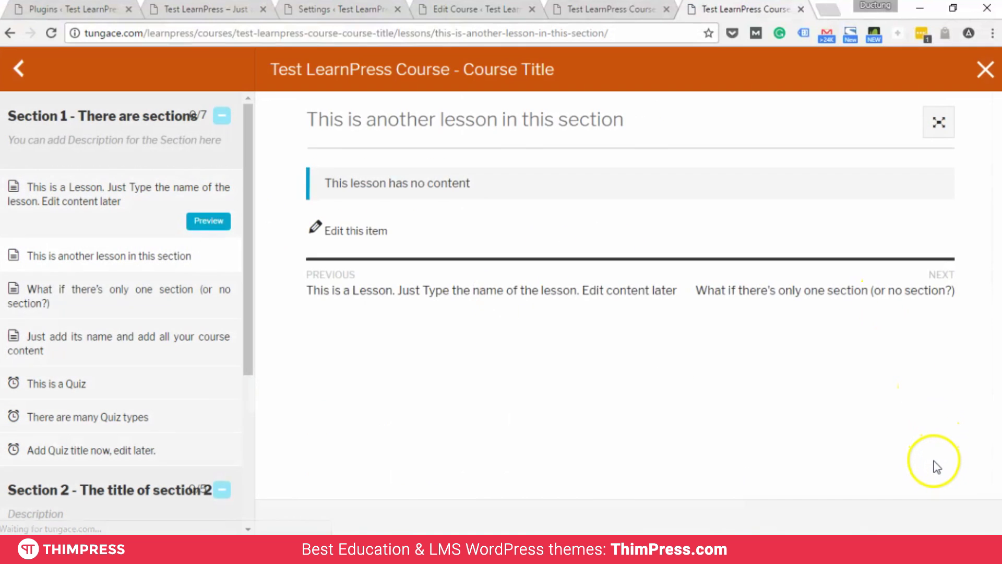
pyautogui.click(329, 280)
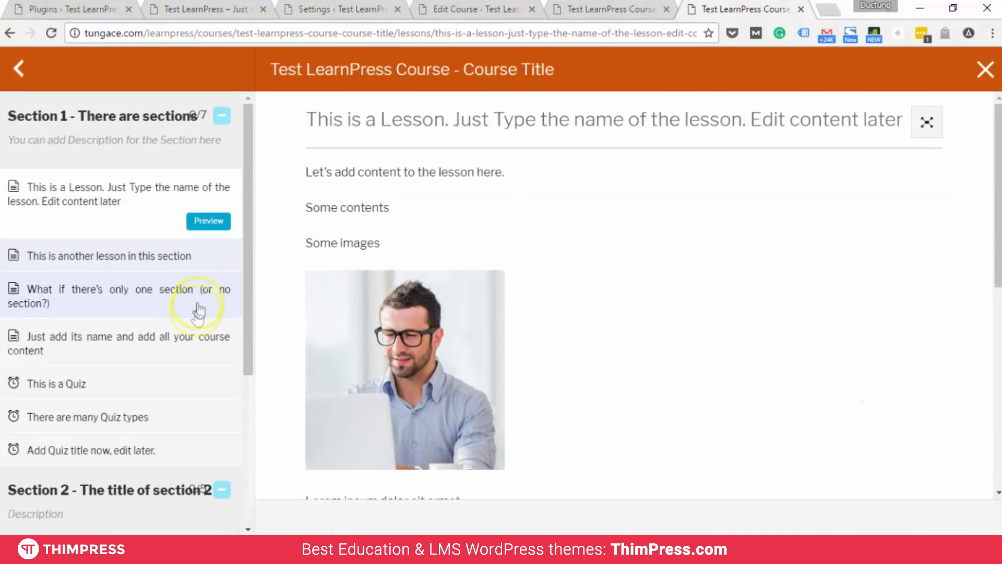
# - Open "This is a Quiz" from Section 1 of the course's curriculum list
pyautogui.scroll(-3, 157, 288)
pyautogui.click(144, 239)
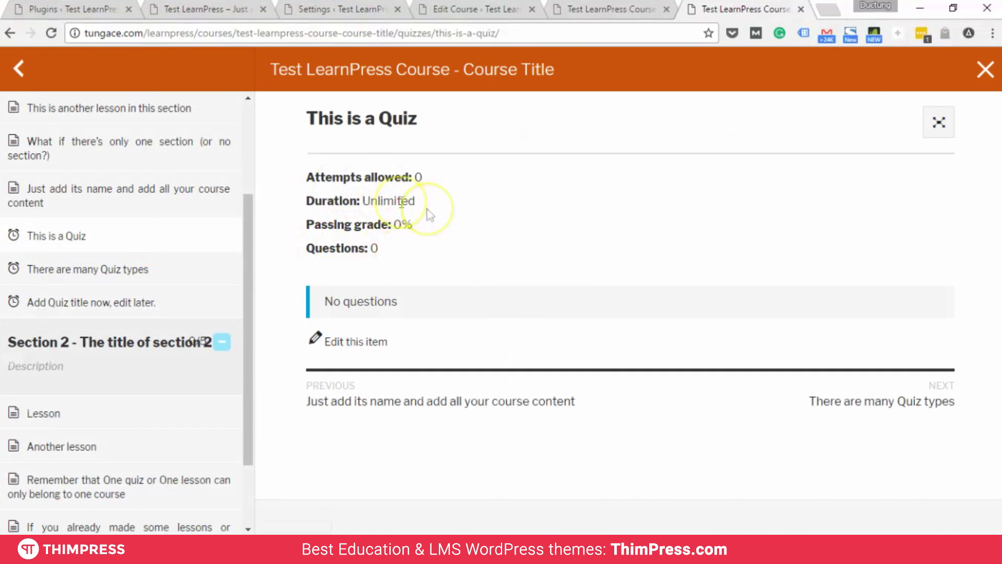
# - Open "This is a Quiz" for editing from its public page and enter "Let's add some Quizz contents here" as its content
pyautogui.moveTo(306, 117); pyautogui.dragTo(470, 123)
pyautogui.click(297, 187)
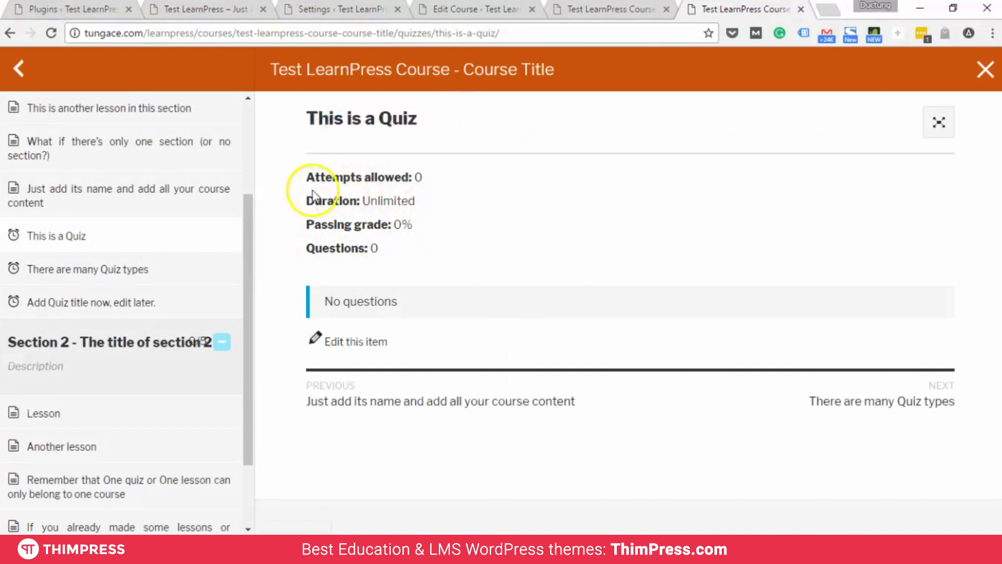
pyautogui.doubleClick(313, 177)
pyautogui.click(343, 320)
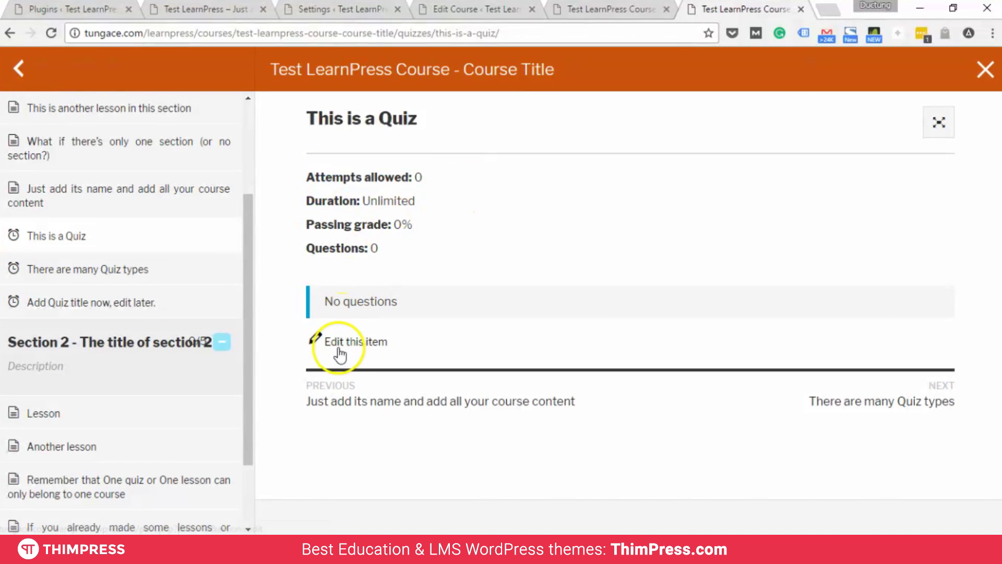
pyautogui.click(345, 341)
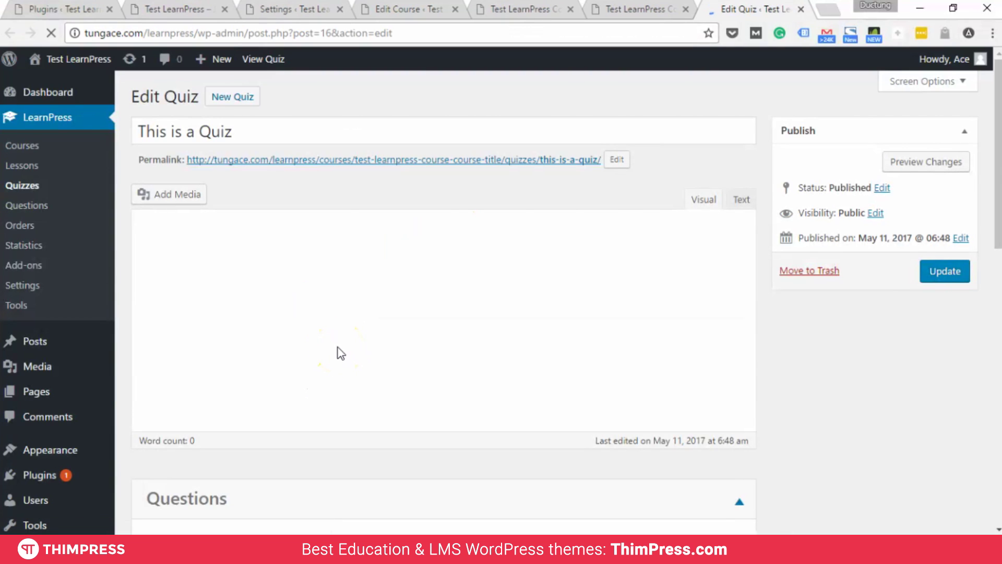
pyautogui.scroll(-1, 336, 350)
pyautogui.click(336, 311)
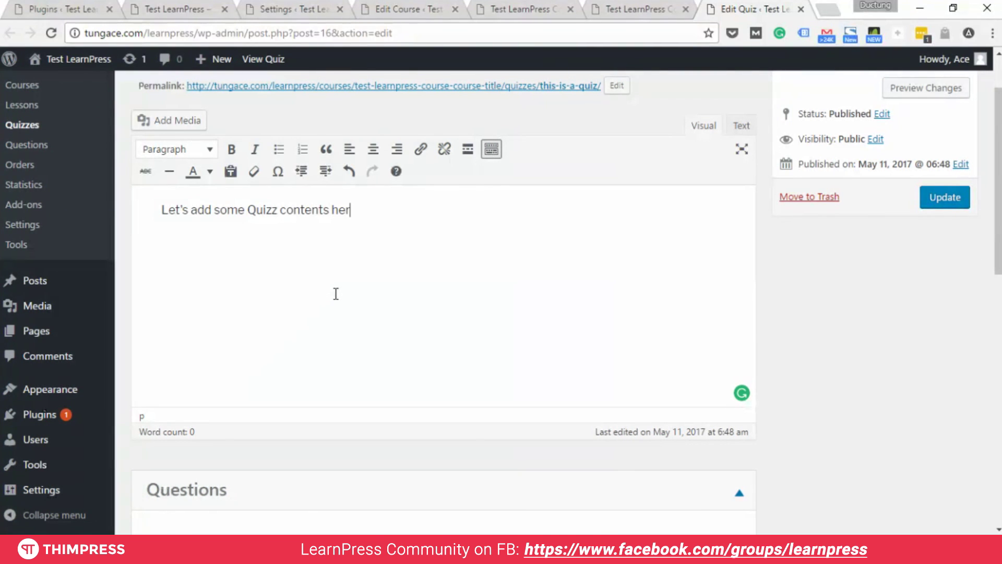
# - Add a new Multi Choice question titled "There's no question now." to the quiz
pyautogui.scroll(-4, 376, 344)
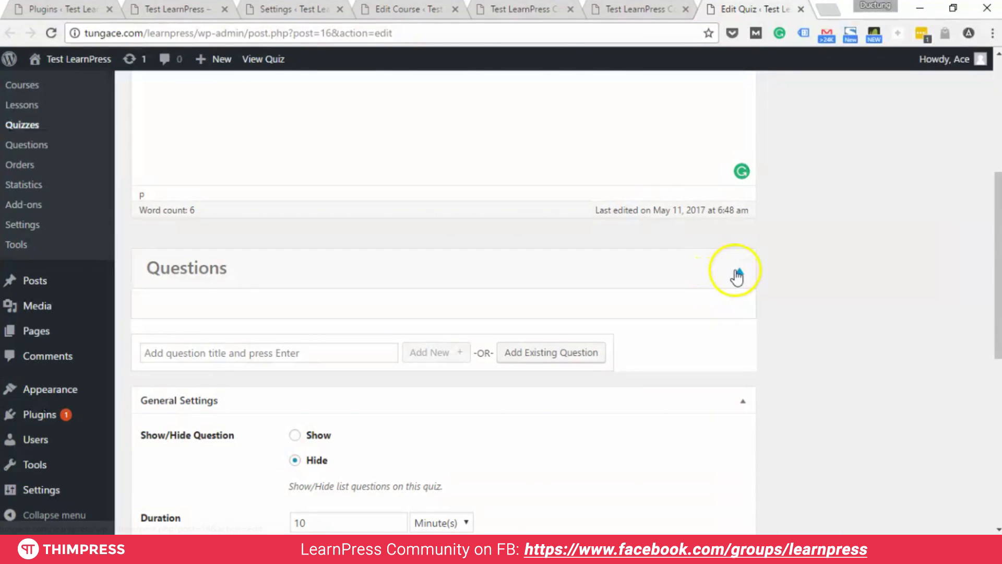
pyautogui.click(218, 352)
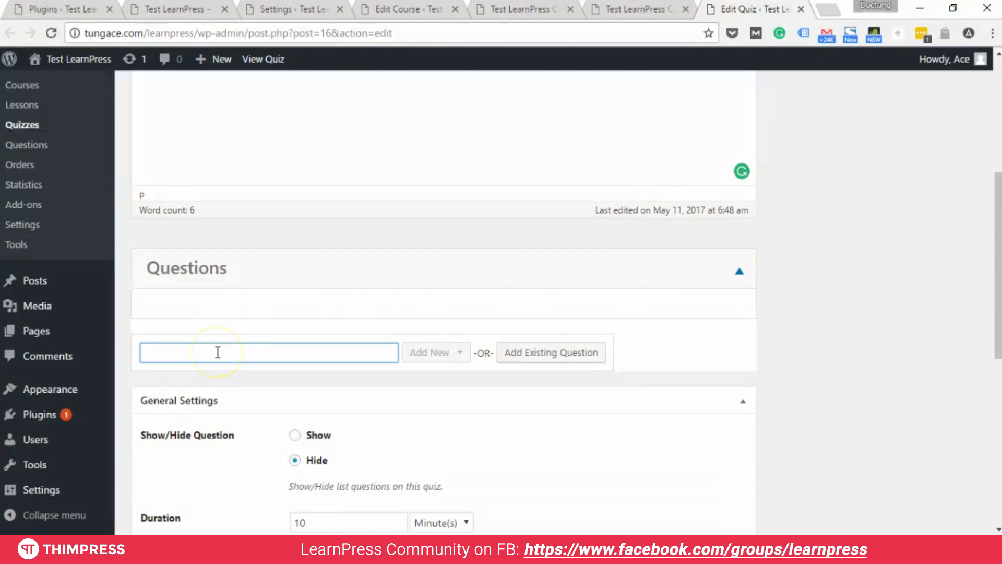
pyautogui.write("There's no q")
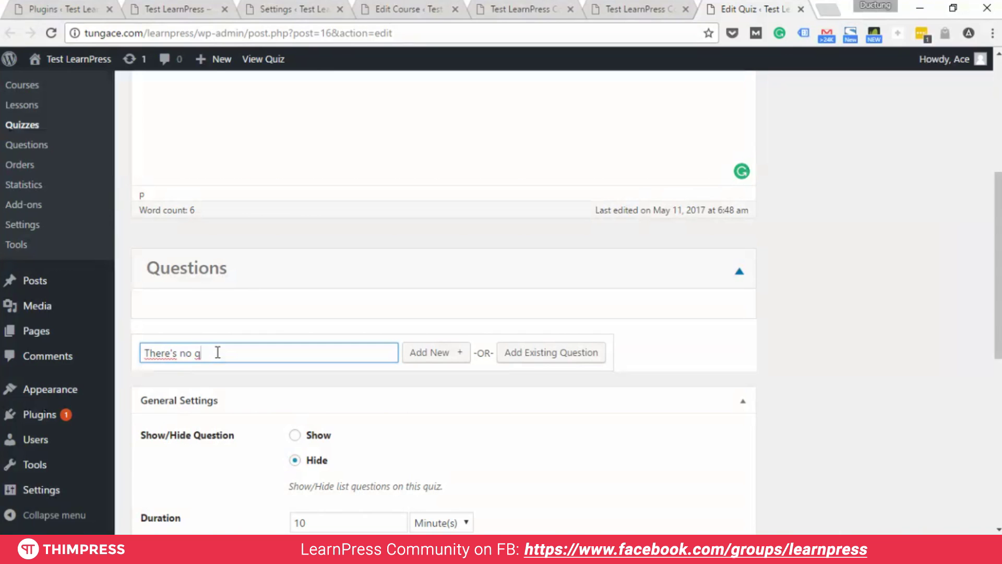
pyautogui.write('uestion now')
pyautogui.press('Tab')
pyautogui.press('Tab')
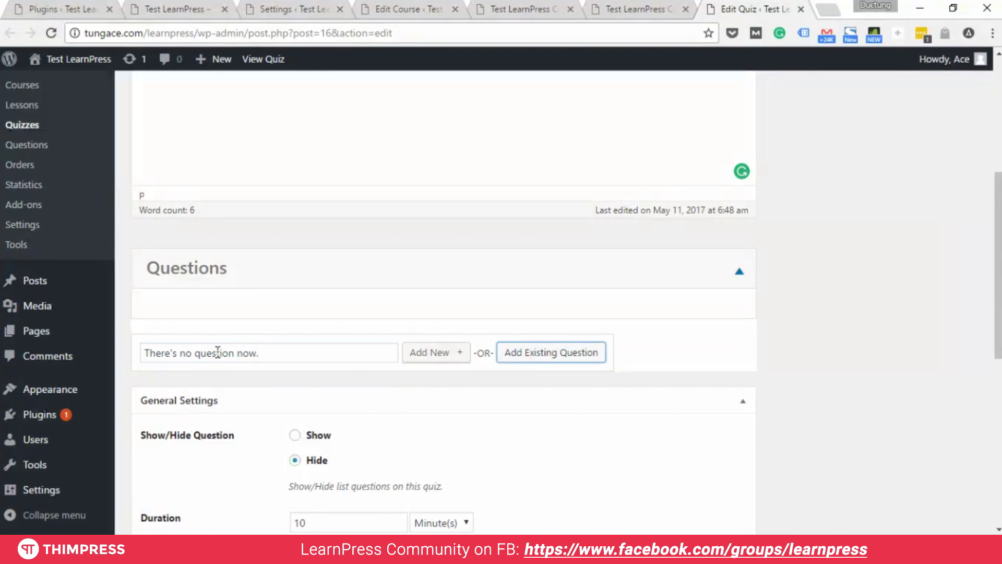
pyautogui.click(407, 352)
pyautogui.moveTo(439, 351)
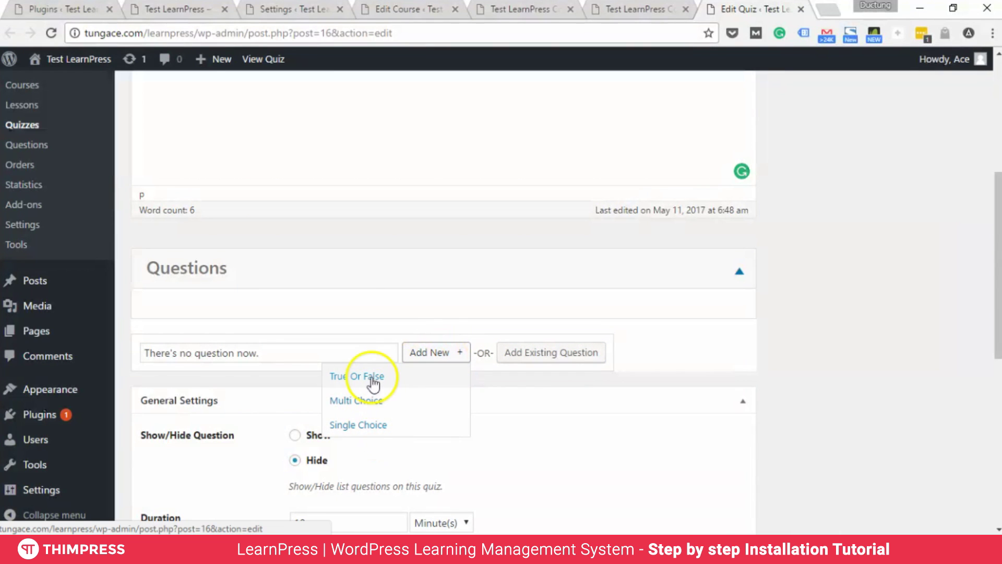
pyautogui.click(371, 400)
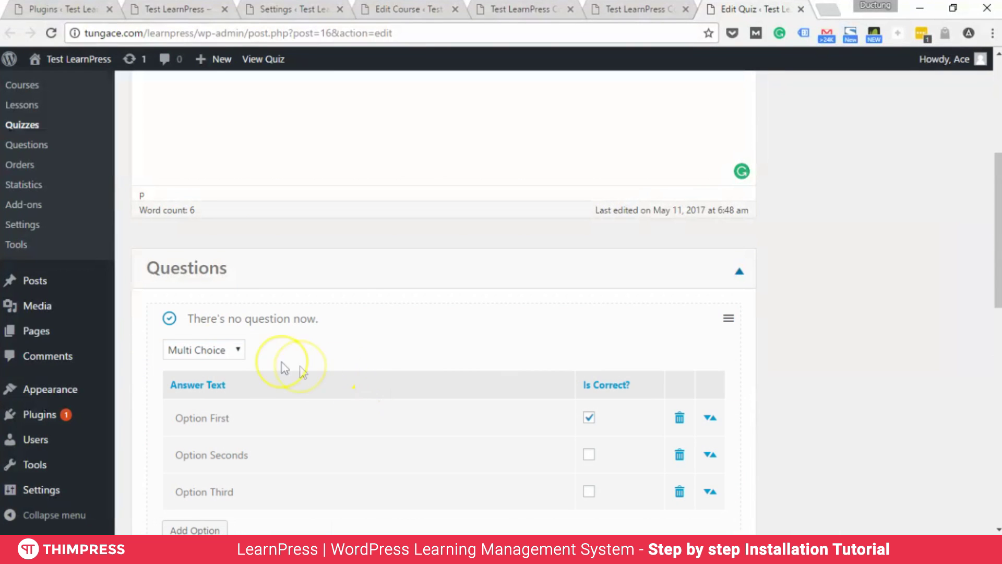
# - Try marking the second and third answers of the multi-choice question as correct, and clear both marks again
pyautogui.scroll(-3, 245, 367)
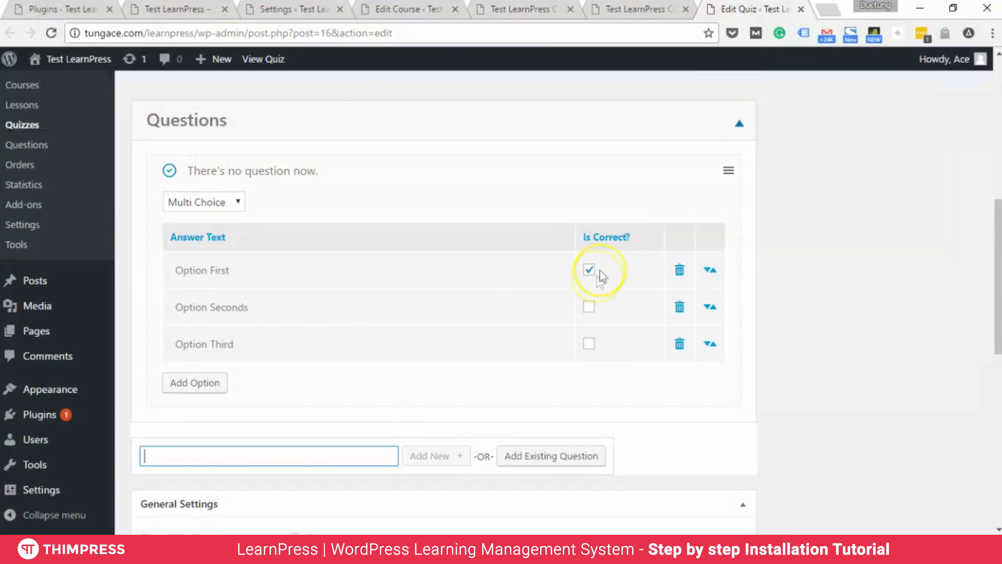
pyautogui.click(588, 307)
pyautogui.click(590, 342)
pyautogui.click(588, 306)
pyautogui.click(588, 343)
# - Replace the first answer's text of the multi-choice question with "There are many question types"
pyautogui.click(341, 260)
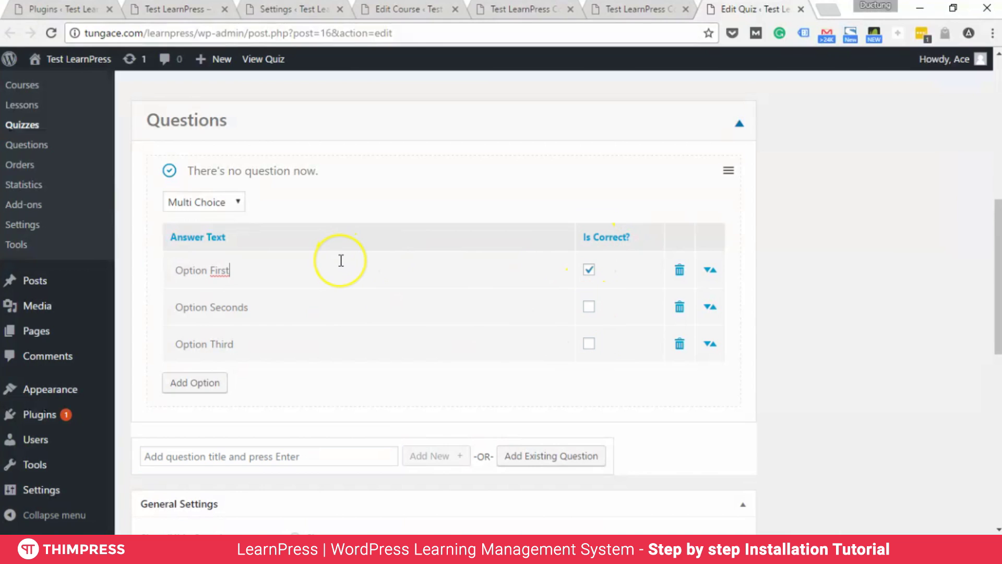
pyautogui.tripleClick(341, 260)
pyautogui.write('Ther')
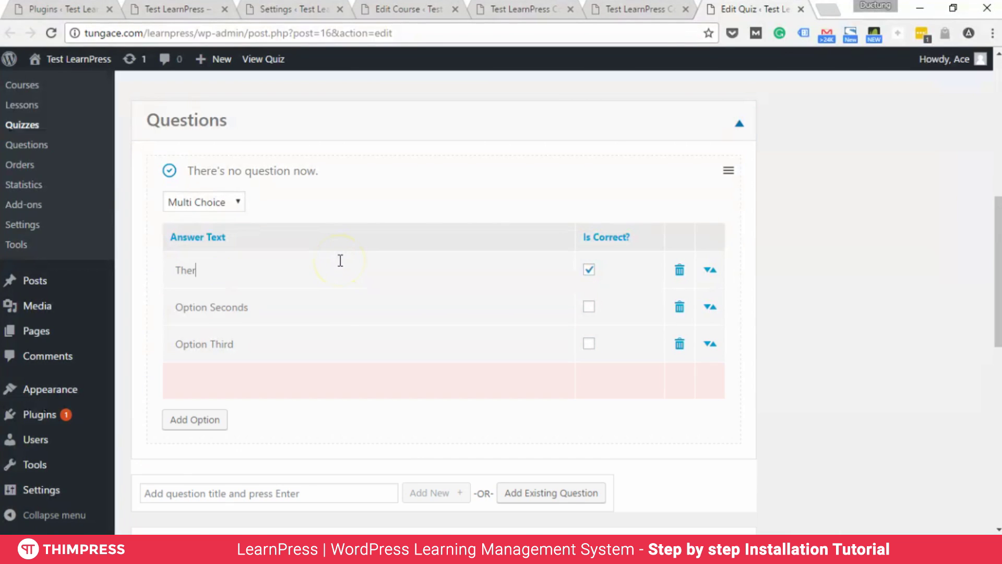
pyautogui.write('e are many question types')
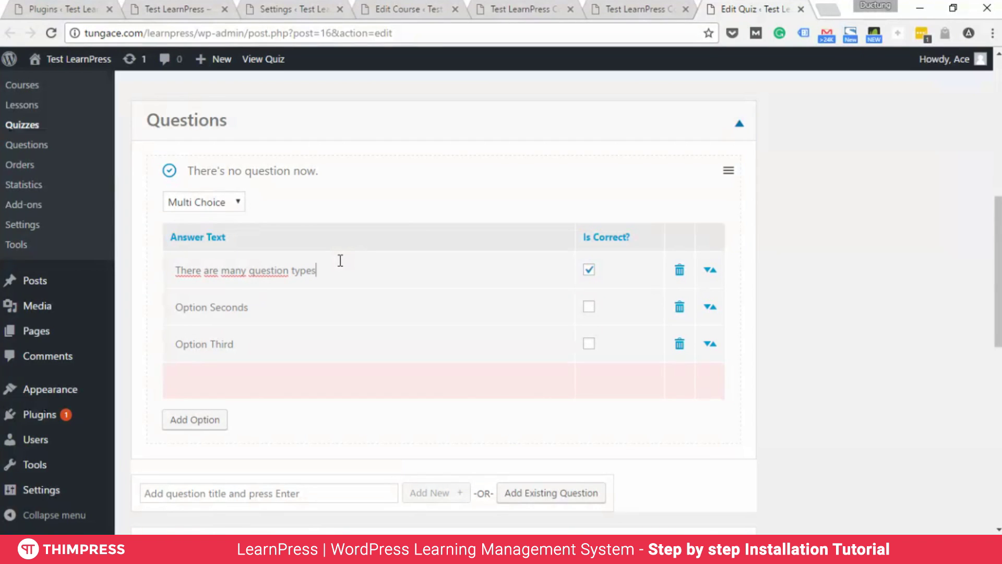
pyautogui.press('Return')
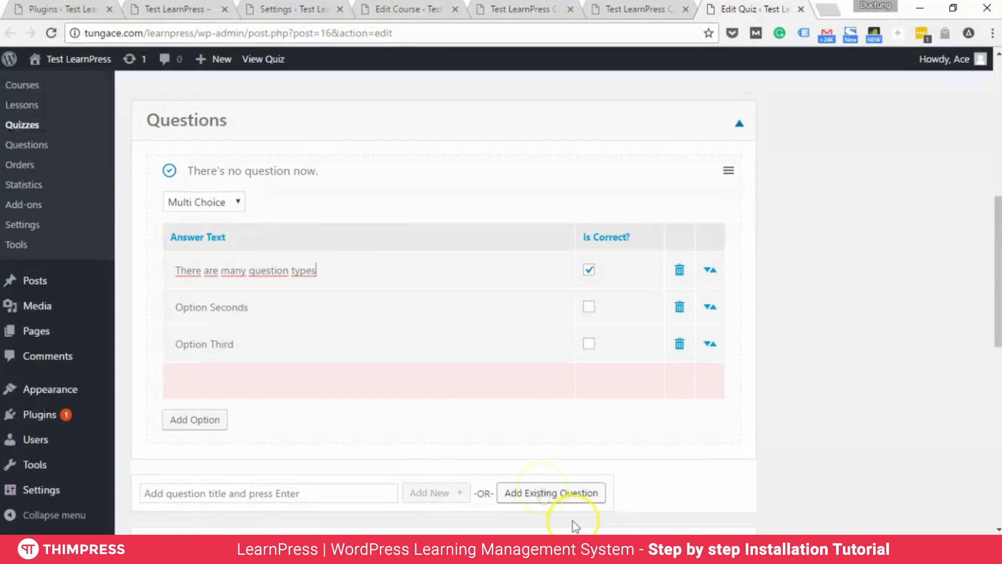
# - Replace the second answer's text with "You can add more if you install additional LP add-ons"
pyautogui.tripleClick(262, 300)
pyautogui.write('You can add more if you install addito')
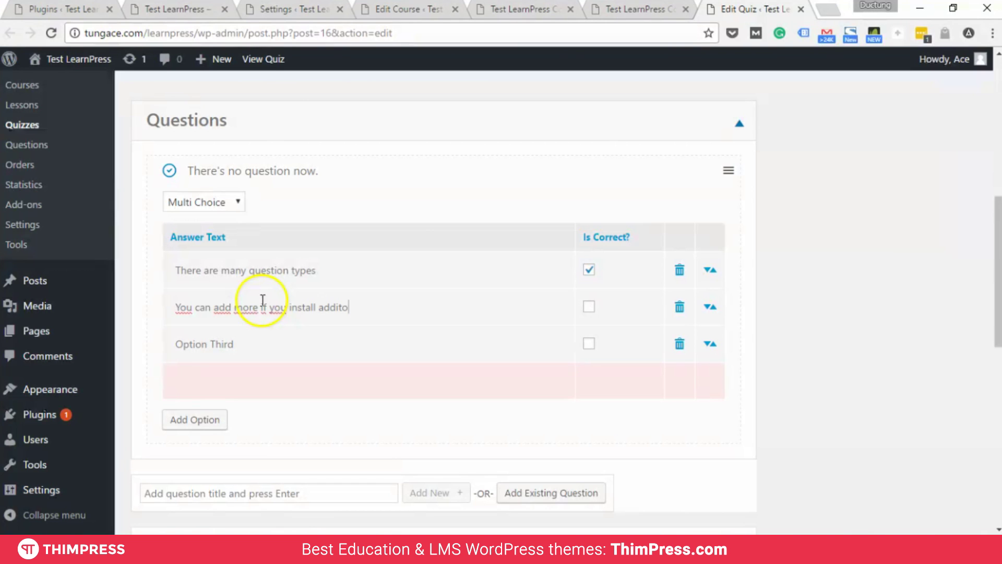
pyautogui.write('LP add-ons')
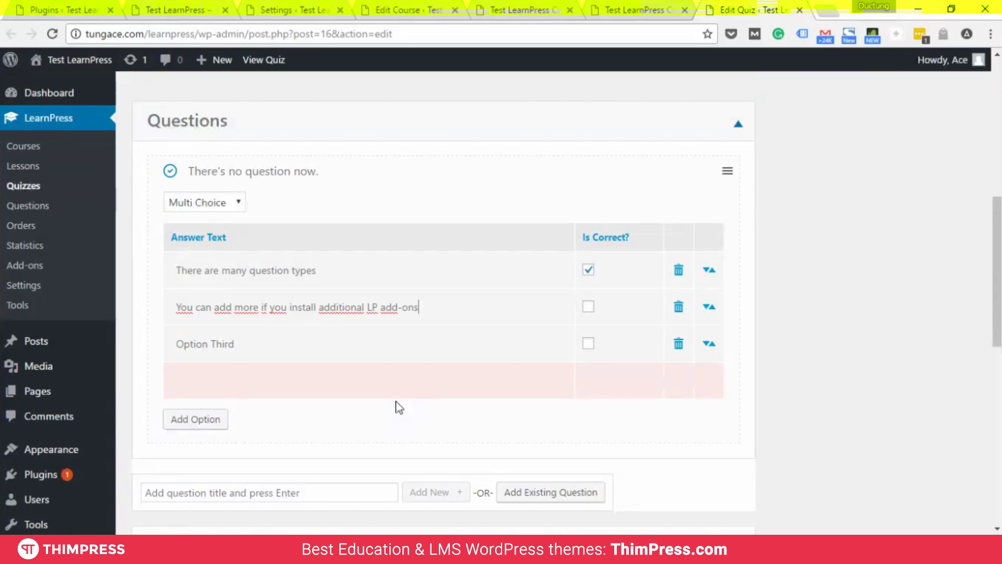
pyautogui.press('Return')
# - Replace the third answer's text with "You can also add existing questions"
pyautogui.click(396, 354)
pyautogui.hotkey('ctrl', 'shift', 'Left')
pyautogui.hotkey('ctrl', 'shift', 'Left')
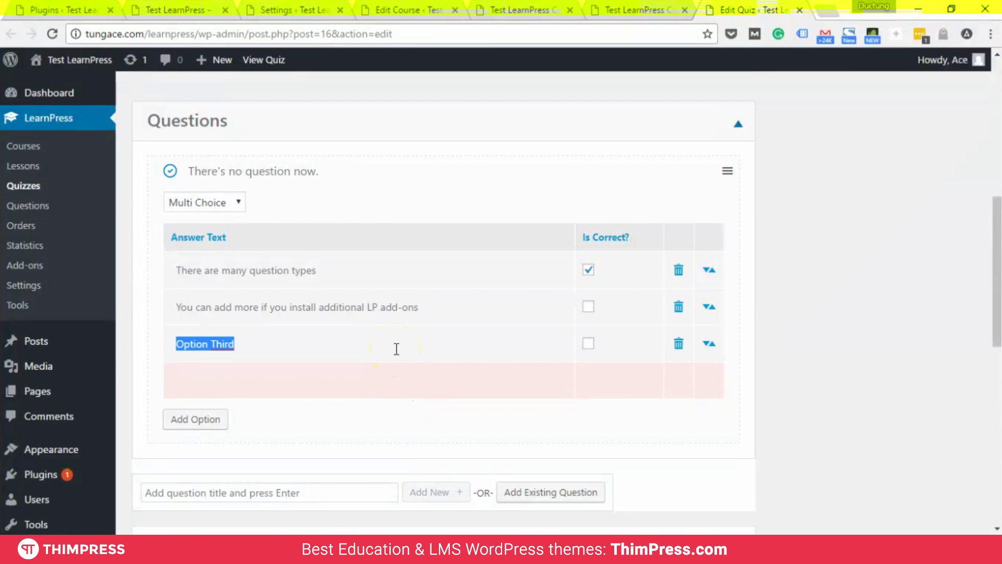
pyautogui.scroll(-2, 427, 446)
pyautogui.scroll(2, 427, 452)
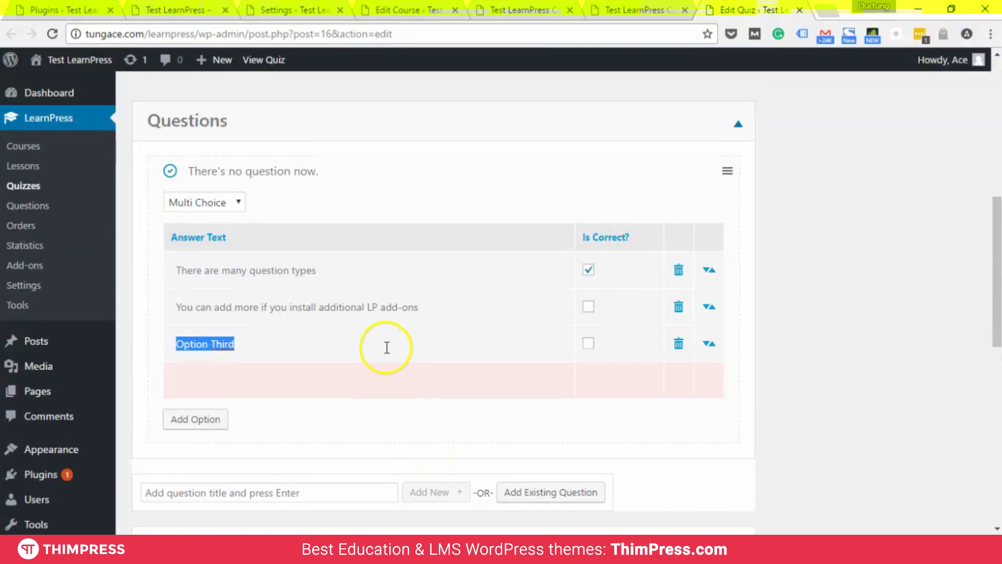
pyautogui.write('You can a')
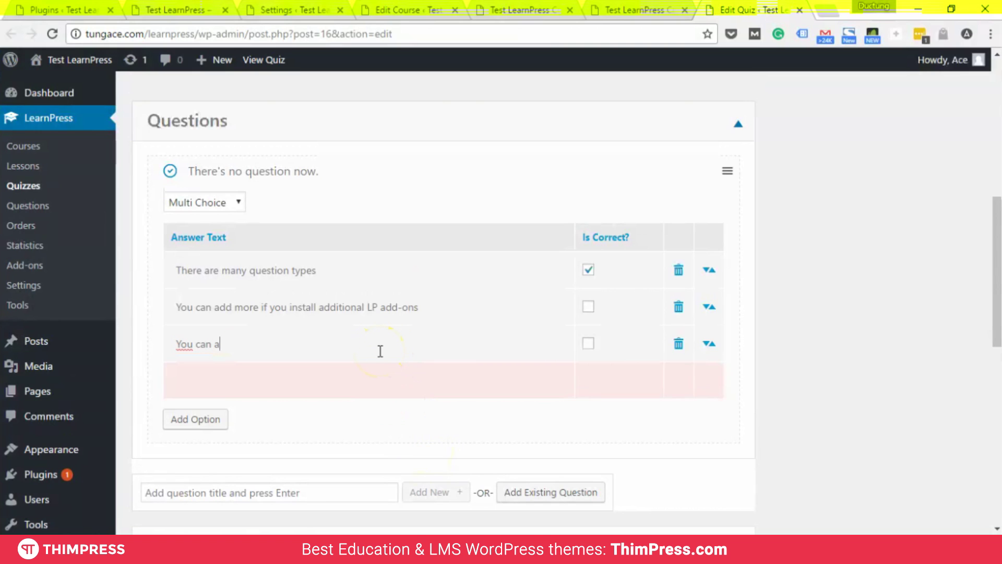
pyautogui.write('lso add exi')
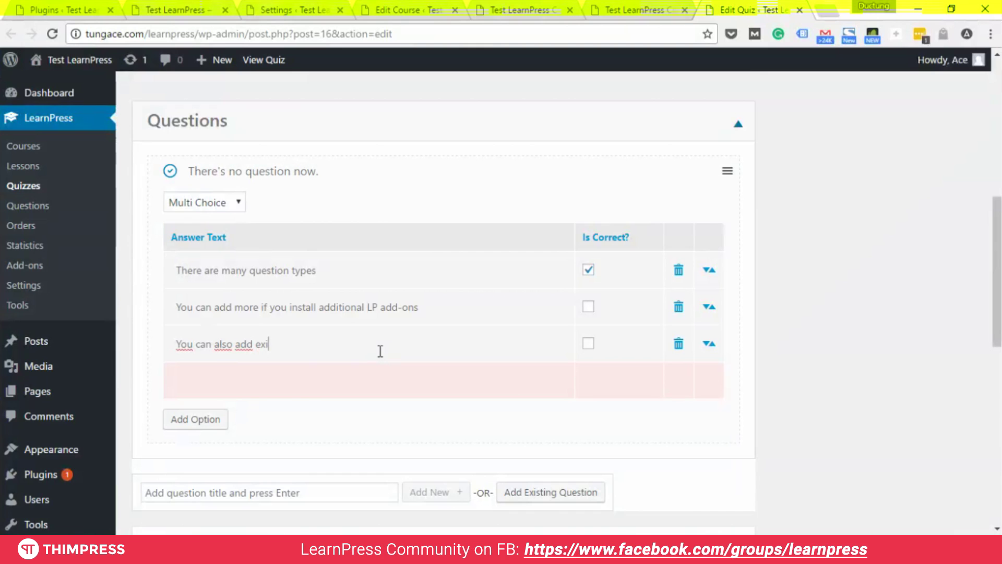
pyautogui.write('sting questions')
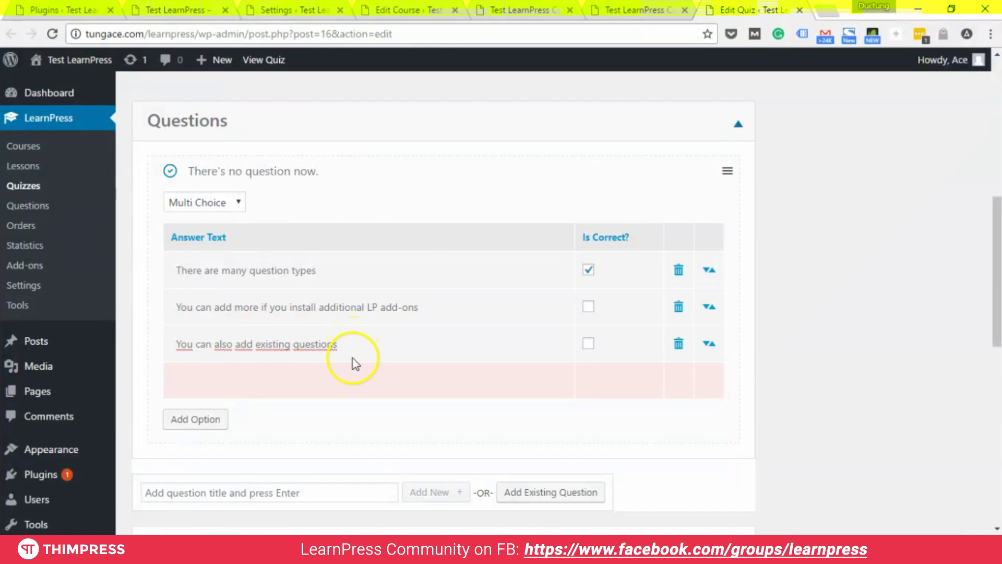
# - Add a new Single Choice question titled "Add another question" to the quiz, keeping its question type
pyautogui.scroll(-3, 352, 359)
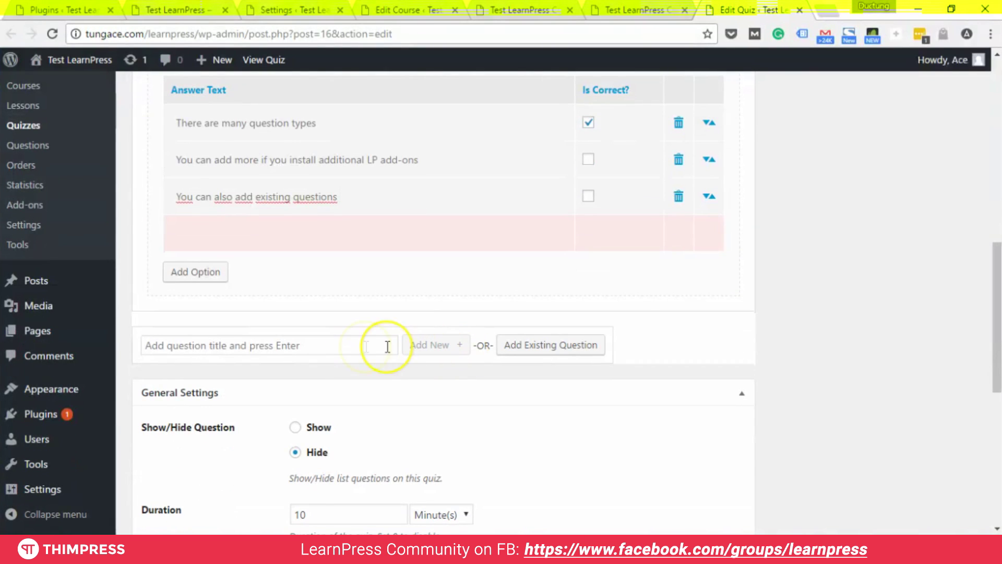
pyautogui.click(361, 346)
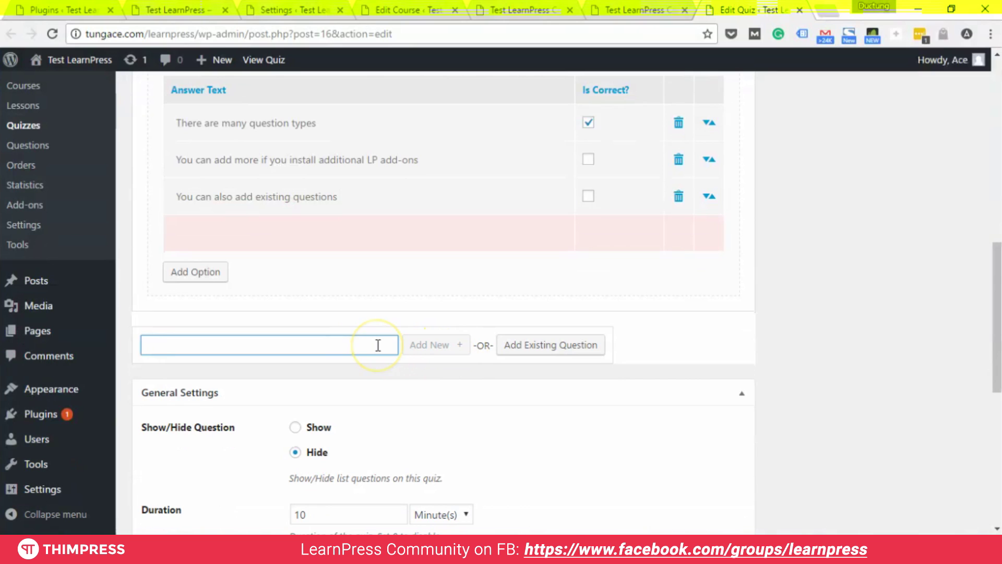
pyautogui.write('Add another question')
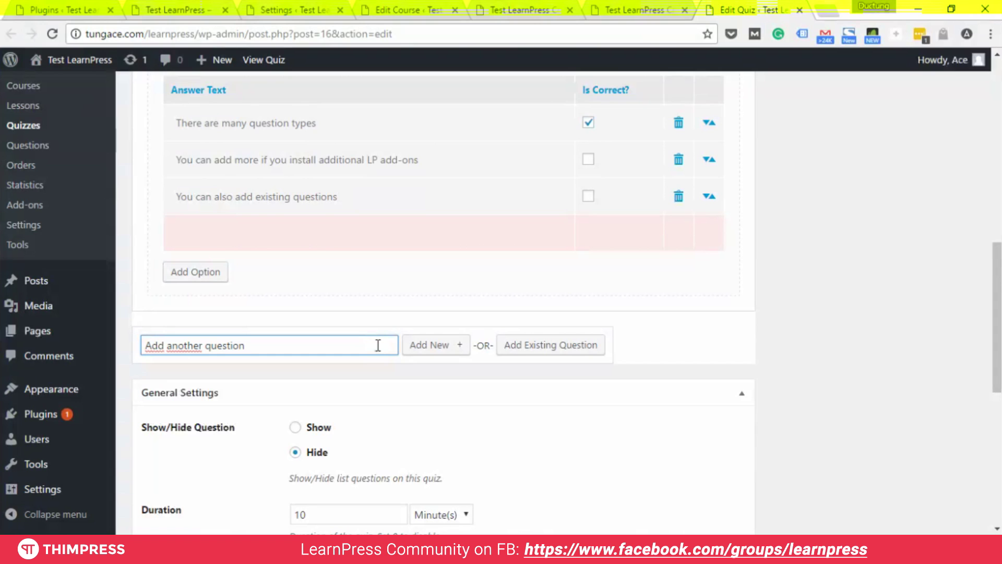
pyautogui.moveTo(439, 346)
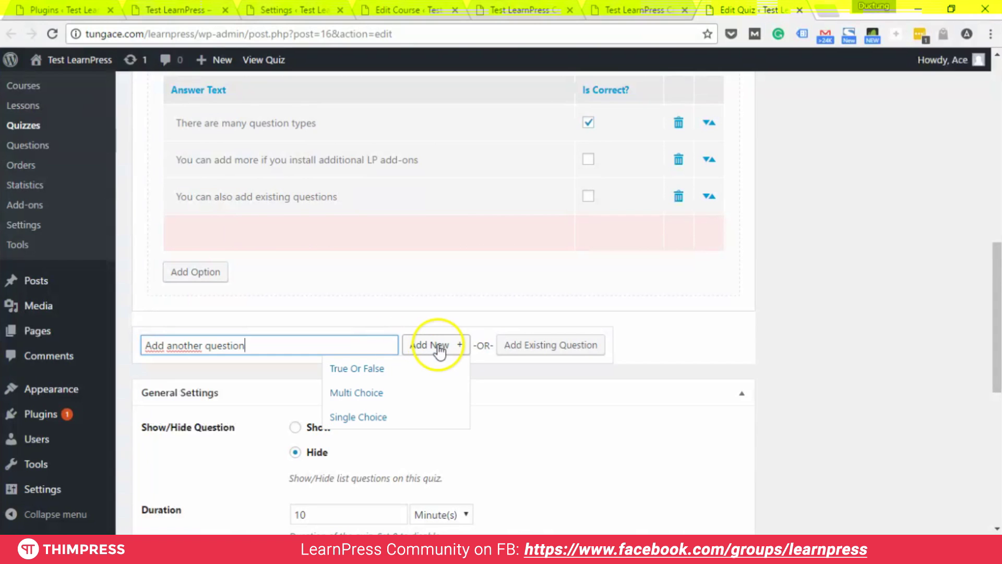
pyautogui.click(412, 418)
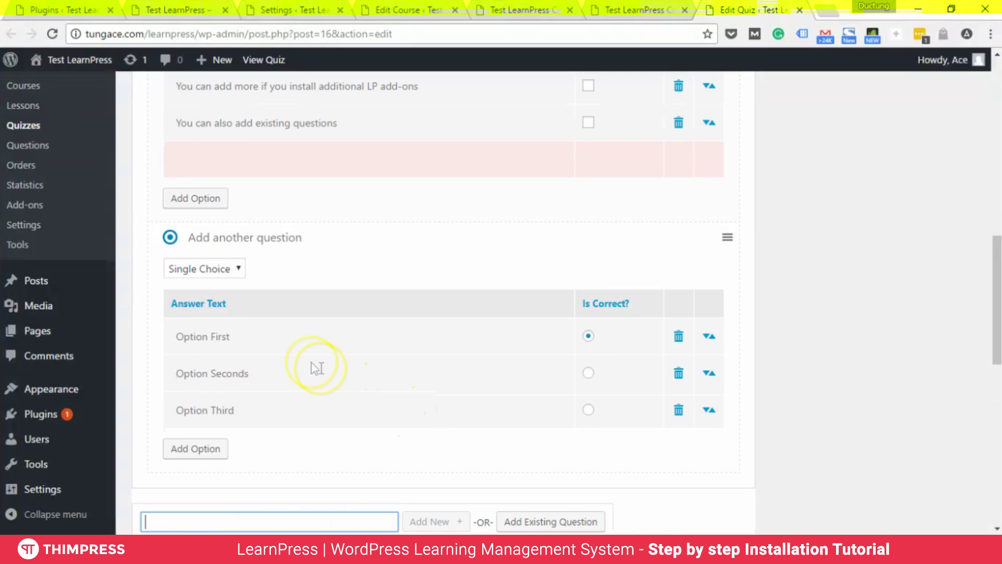
pyautogui.click(211, 274)
pyautogui.click(212, 273)
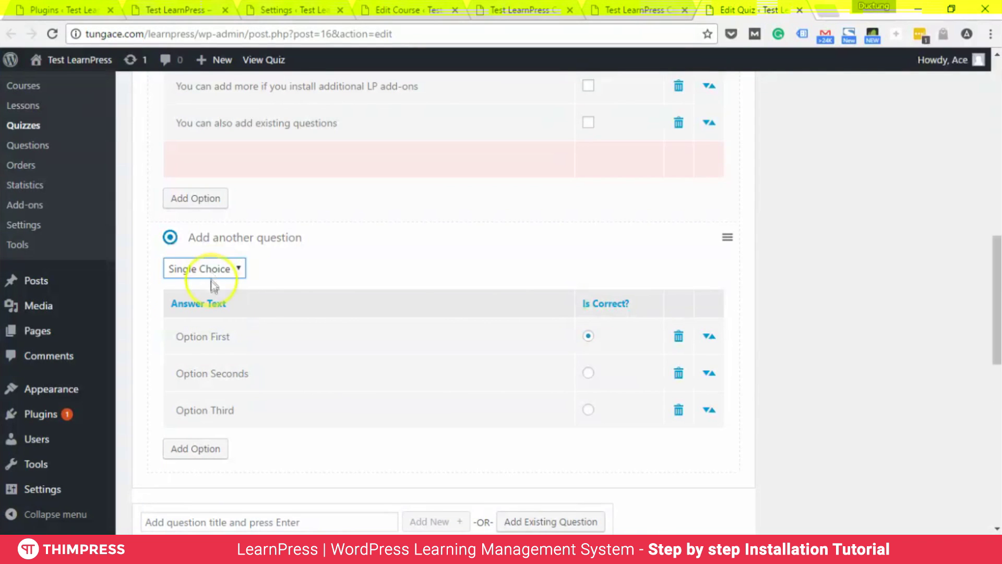
# - Add a new True Or False question titled "True/False question" to the quiz
pyautogui.scroll(-3, 236, 396)
pyautogui.click(254, 376)
pyautogui.write('True/Fas')
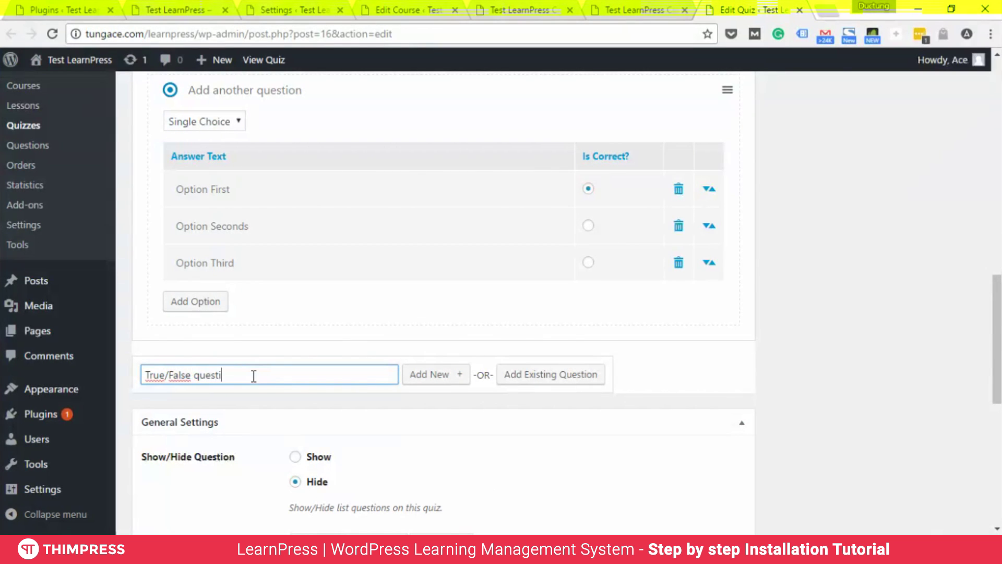
pyautogui.moveTo(441, 377)
pyautogui.click(421, 395)
# - Enter "Below are some quiz settings." as the title for a new question above the quiz's general settings
pyautogui.scroll(-5, 409, 409)
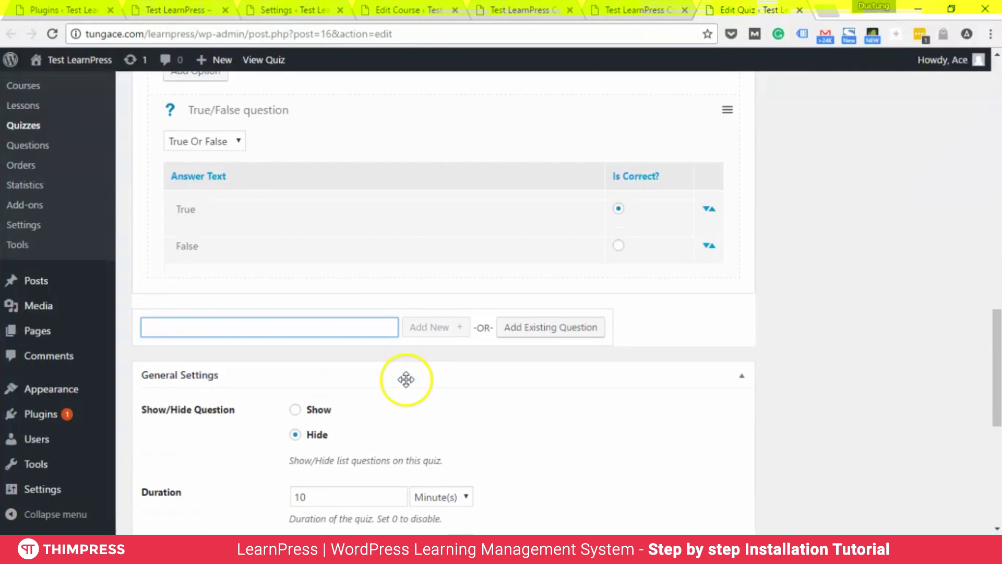
pyautogui.scroll(-3, 368, 344)
pyautogui.scroll(2, 365, 344)
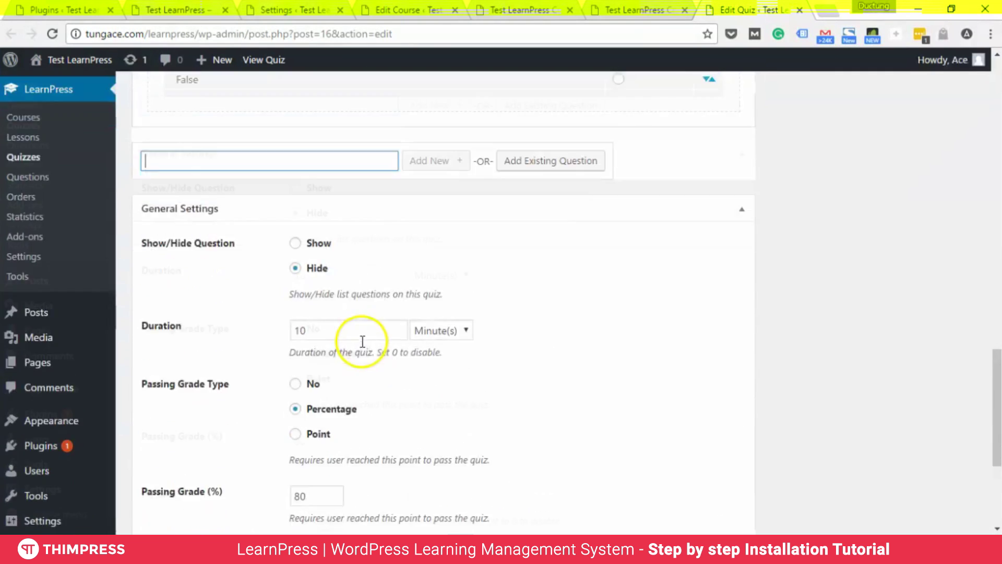
pyautogui.scroll(-1, 365, 347)
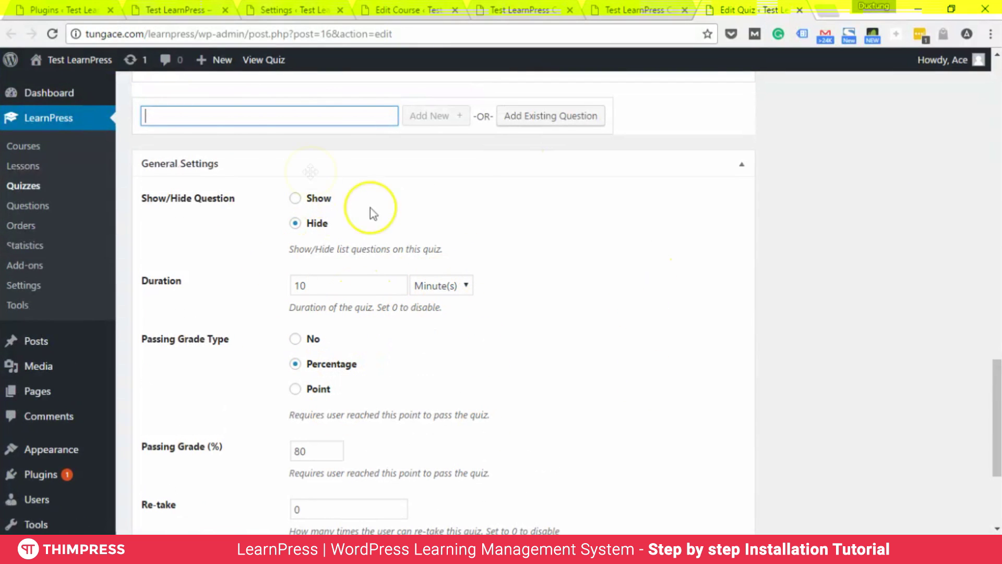
pyautogui.write('Below ')
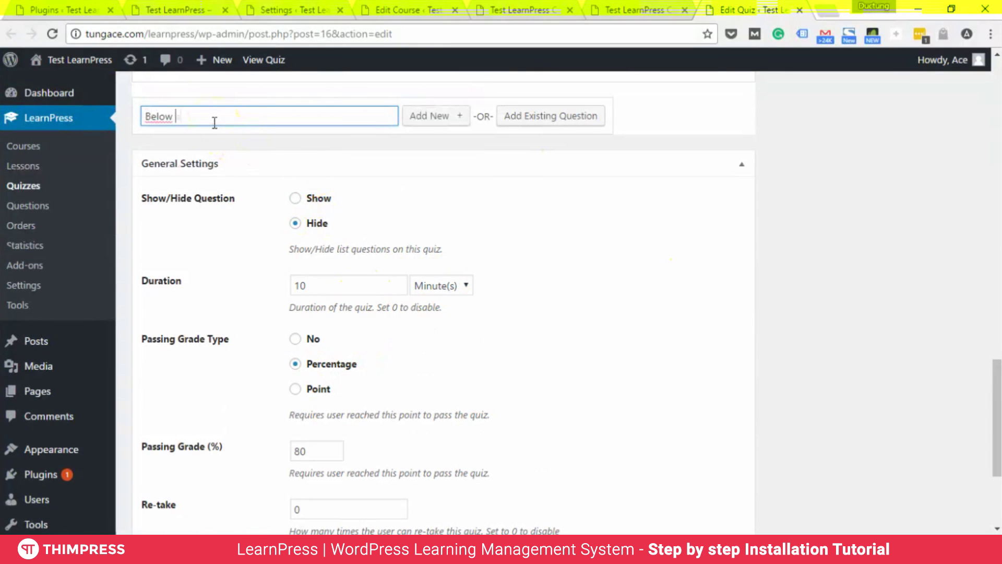
pyautogui.write('are some quiz settings.')
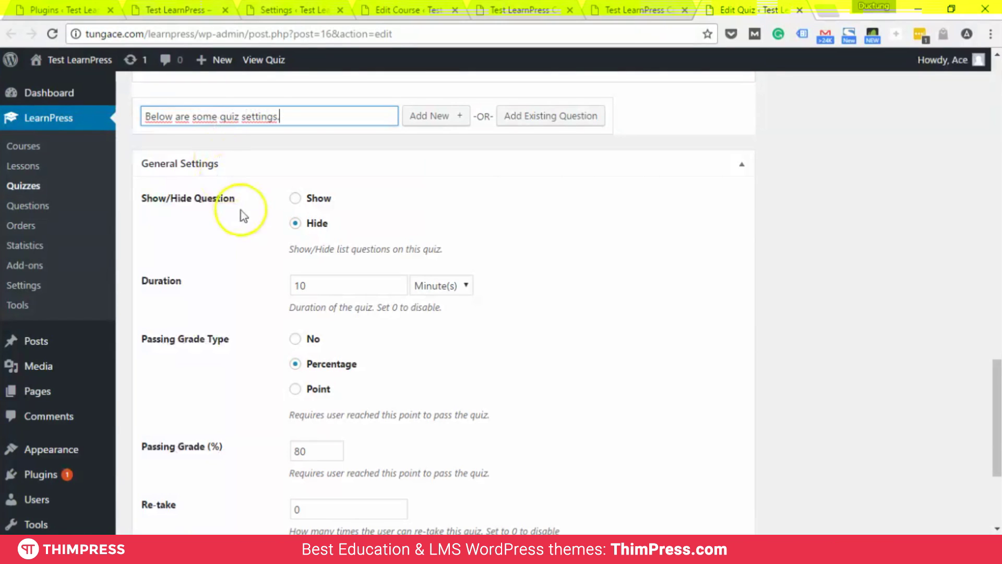
# - Try the Show option for the quiz's question list and switch the setting back to Hide
pyautogui.click(294, 198)
pyautogui.click(295, 225)
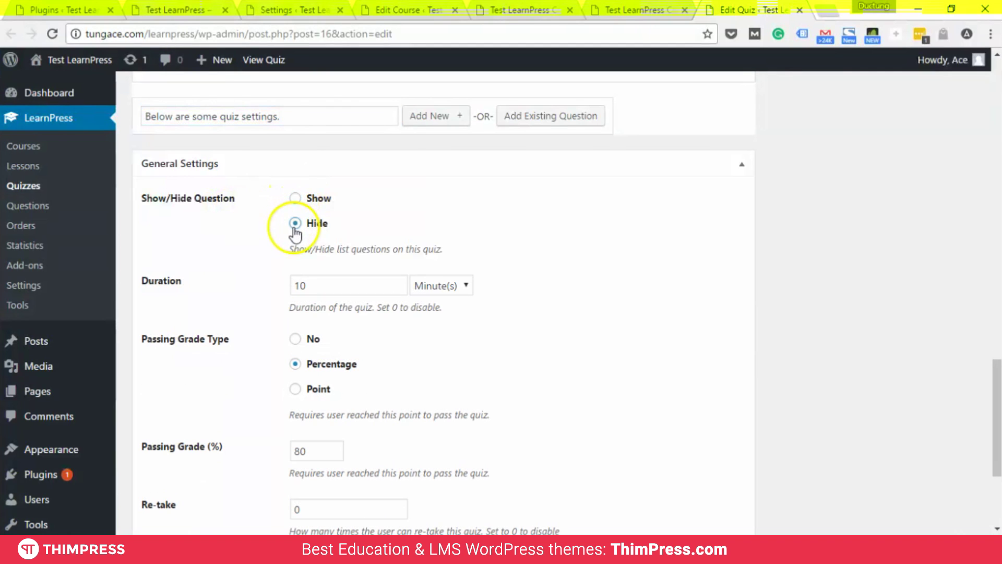
# - Set the quiz's question list to Show and enable showing the correct answer in the quiz result
pyautogui.click(295, 199)
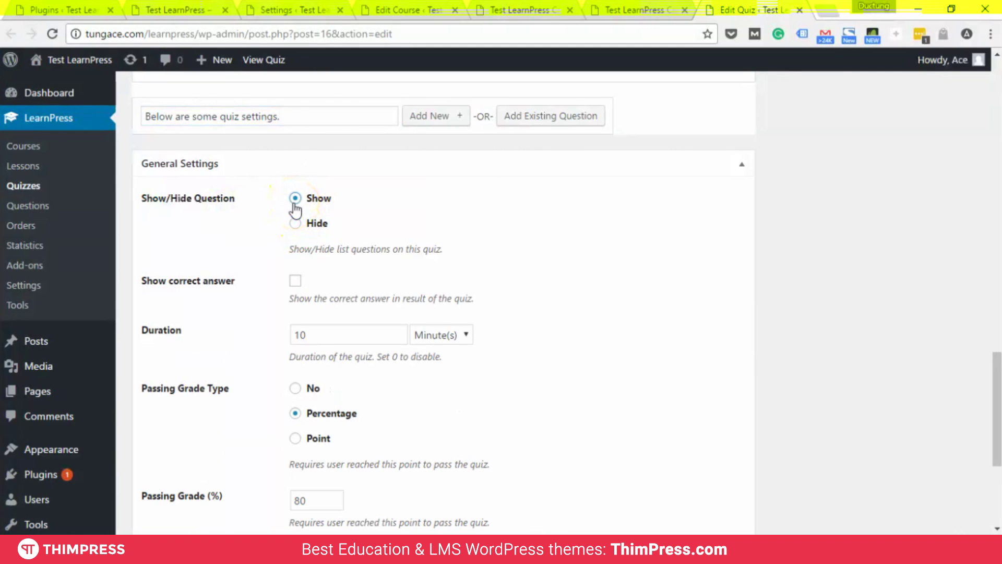
pyautogui.moveTo(312, 249); pyautogui.dragTo(417, 245)
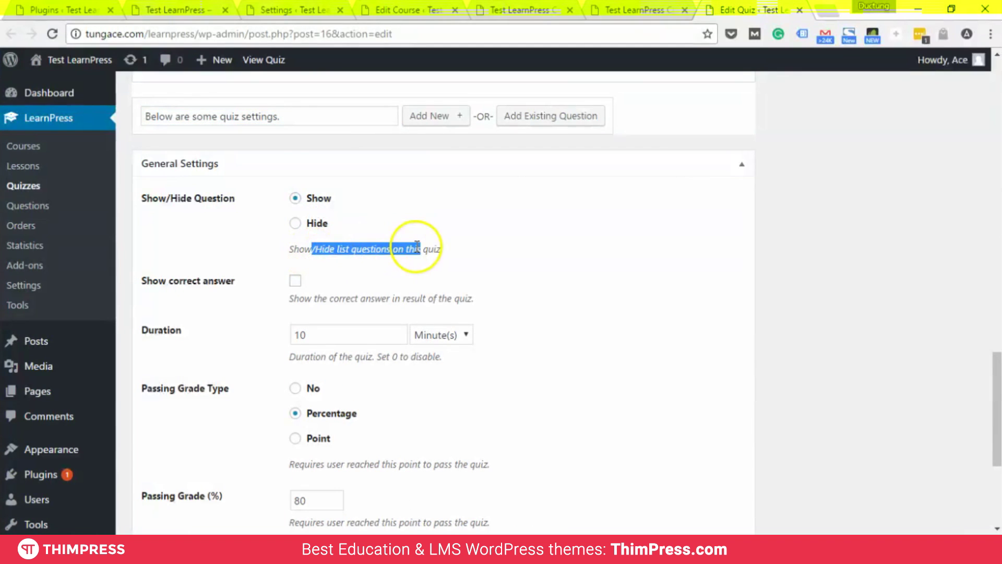
pyautogui.click(331, 269)
pyautogui.click(206, 285)
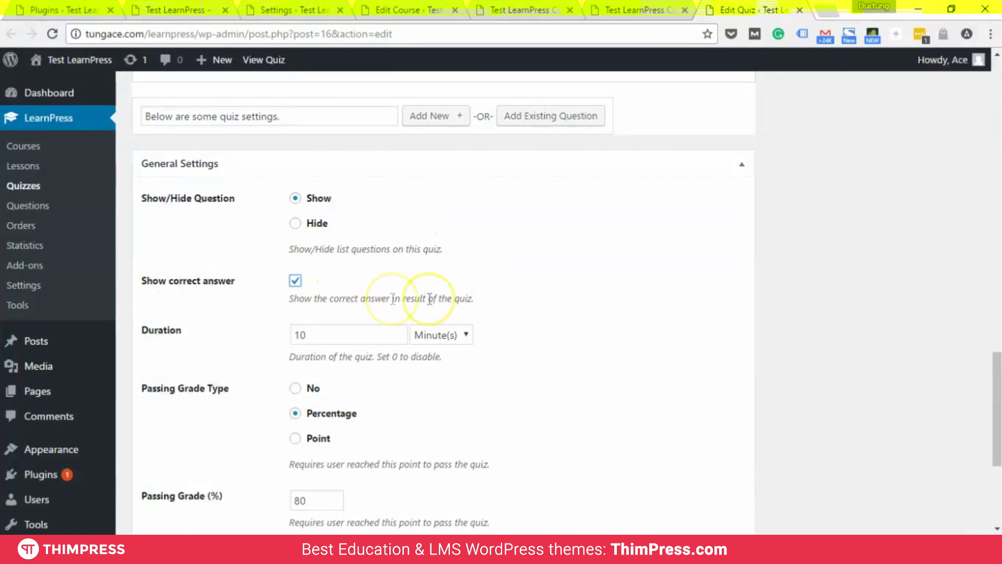
pyautogui.click(332, 334)
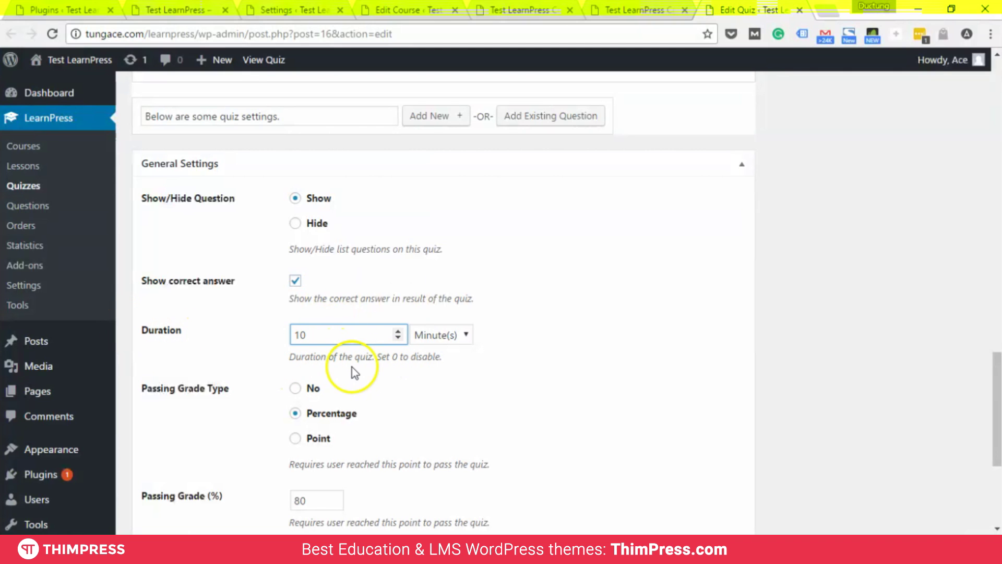
# - Try the No and Point options for the passing grade type and switch the setting back to Percentage
pyautogui.scroll(-3, 358, 350)
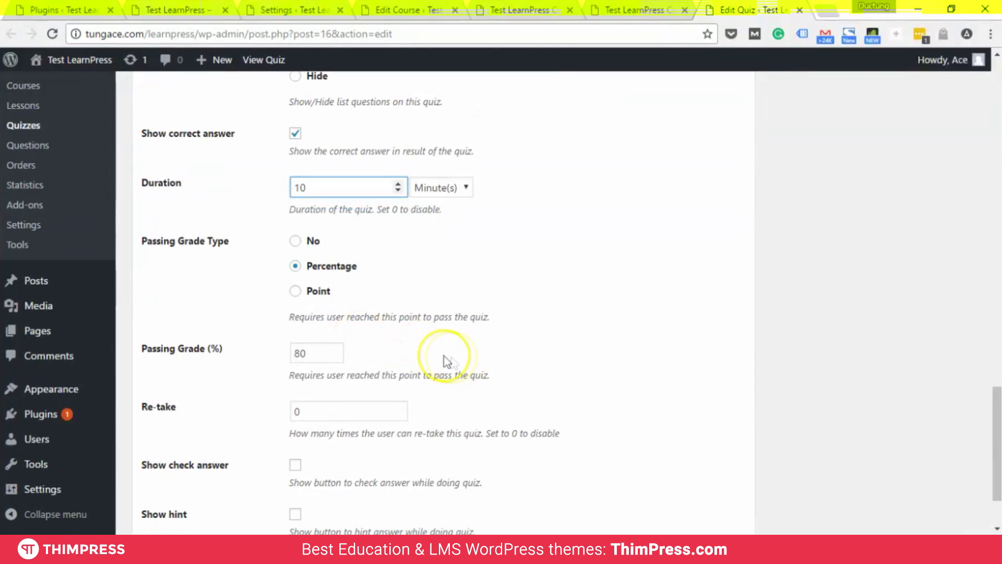
pyautogui.click(297, 241)
pyautogui.click(307, 268)
pyautogui.click(309, 295)
pyautogui.click(307, 269)
pyautogui.click(305, 241)
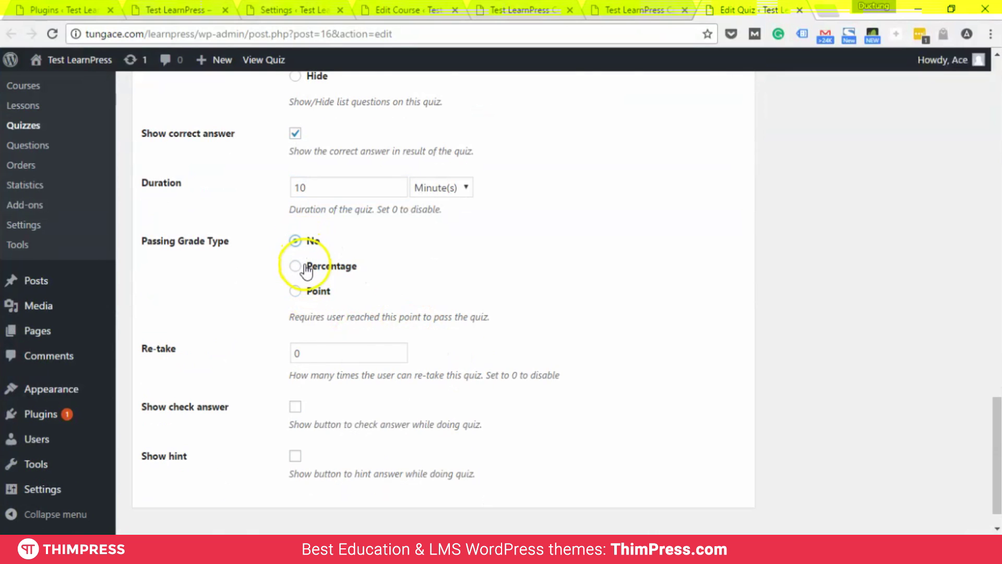
pyautogui.click(306, 269)
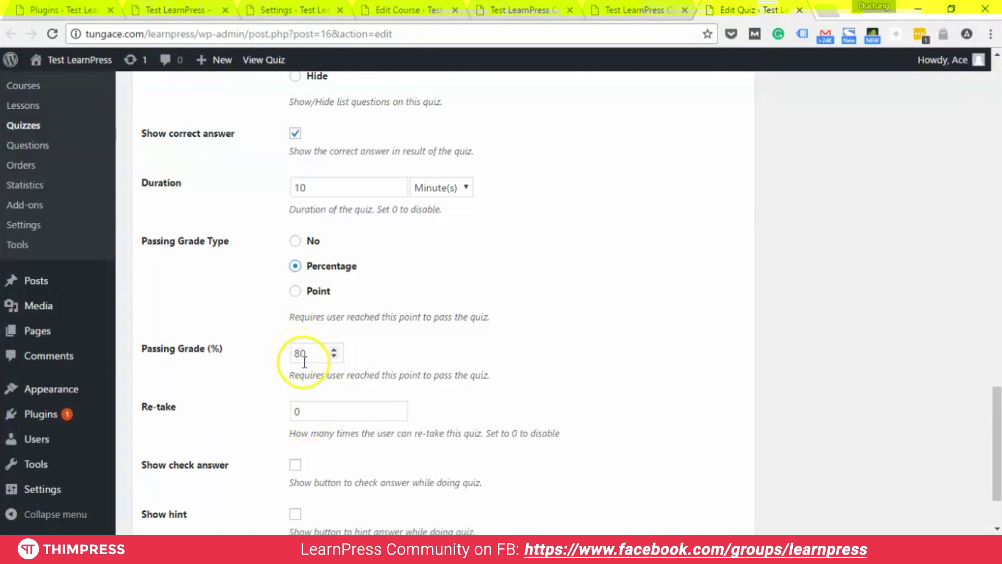
# - Set the quiz's re-take count to 3 and enable the Show check answer and Show hint options
pyautogui.doubleClick(336, 412)
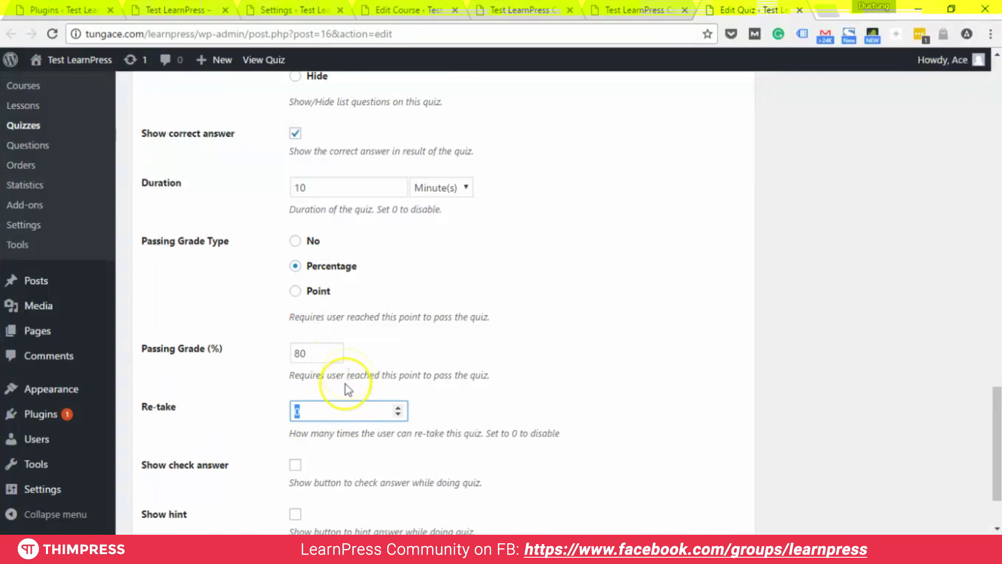
pyautogui.write('3')
pyautogui.scroll(-2, 386, 394)
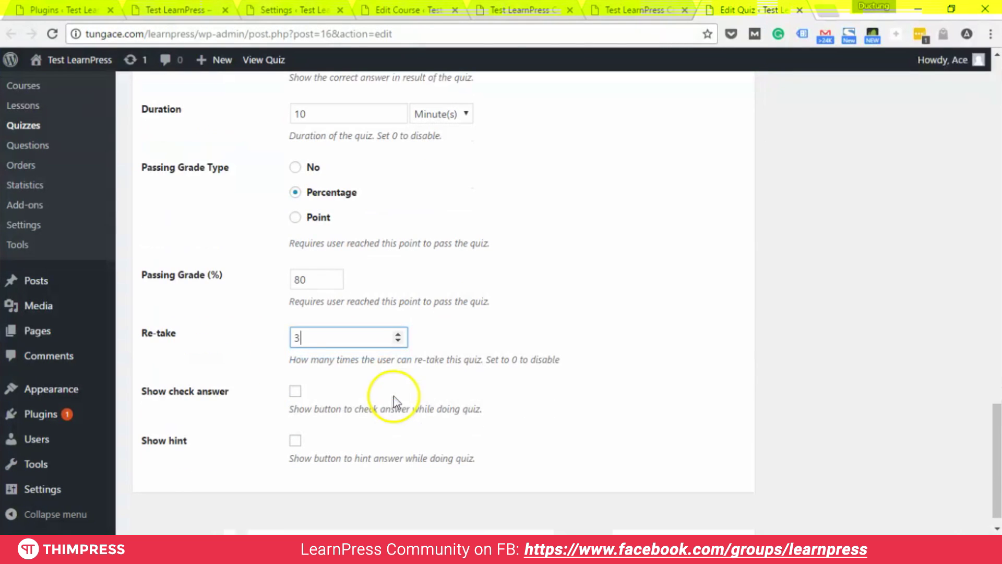
pyautogui.click(210, 398)
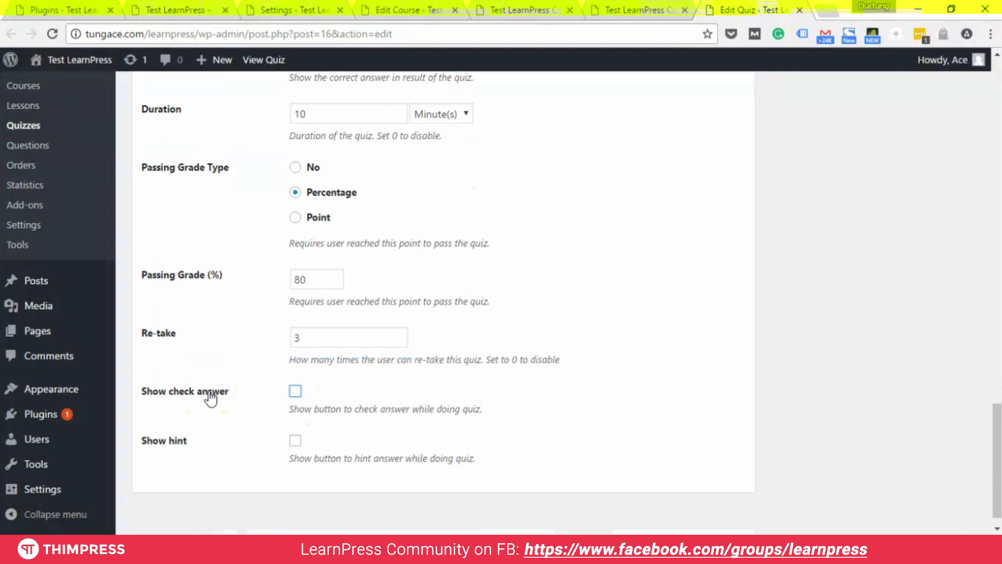
pyautogui.click(296, 450)
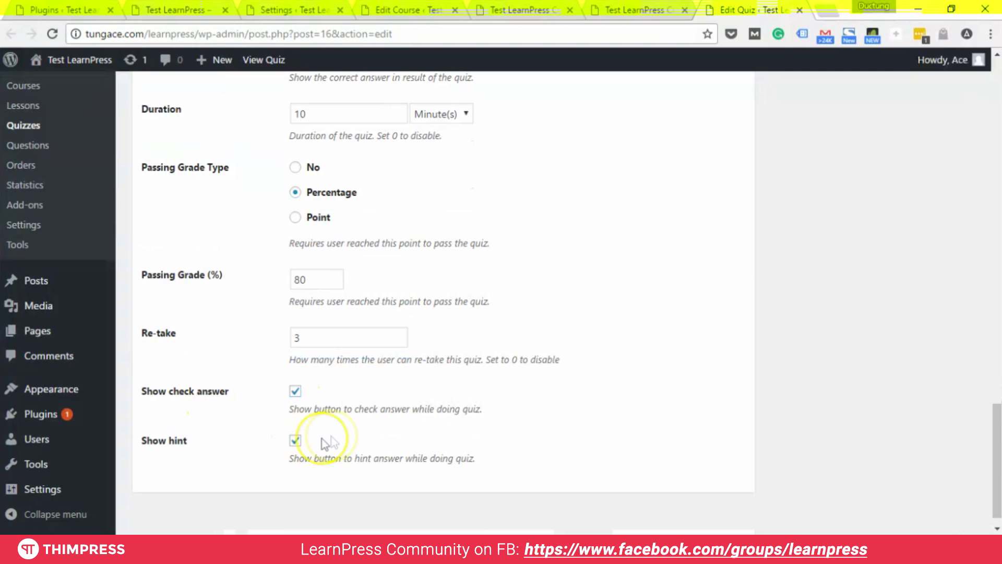
# - Add "If you click on the Edit button of each question, you can edit them more thoroughly like add hints, score, etc." to the quiz content
pyautogui.scroll(14, 374, 443)
pyautogui.scroll(10, 373, 446)
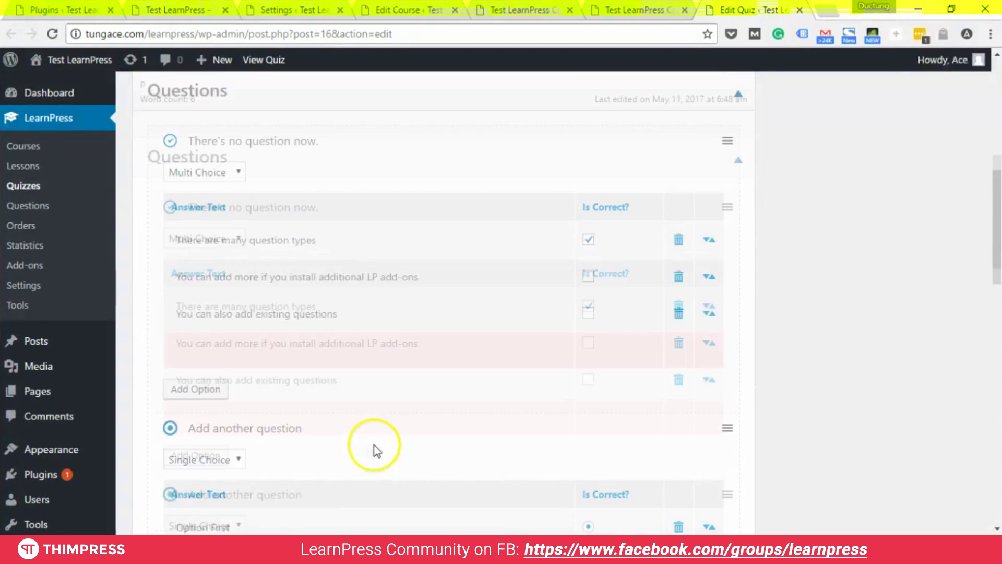
pyautogui.scroll(-3, 400, 412)
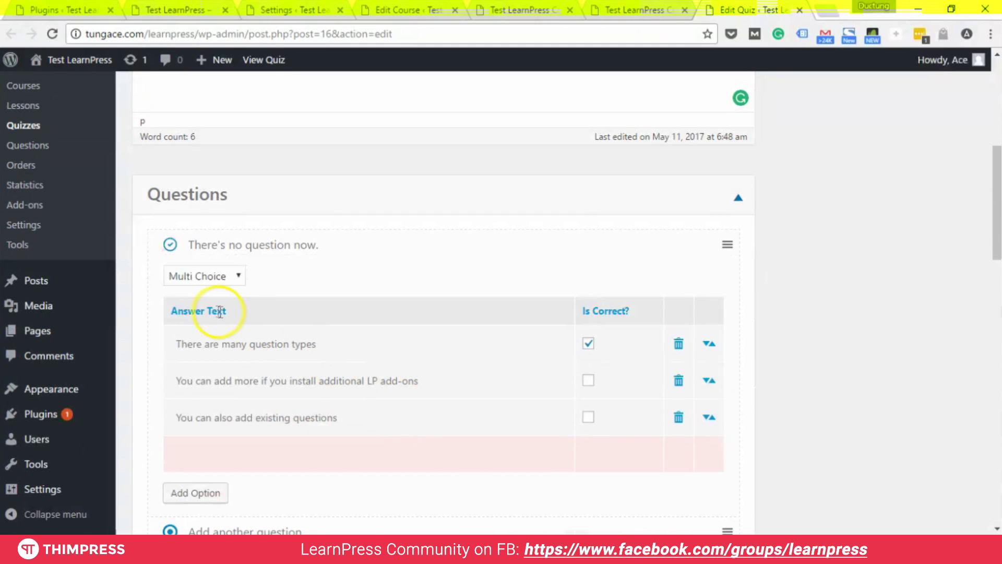
pyautogui.moveTo(703, 255)
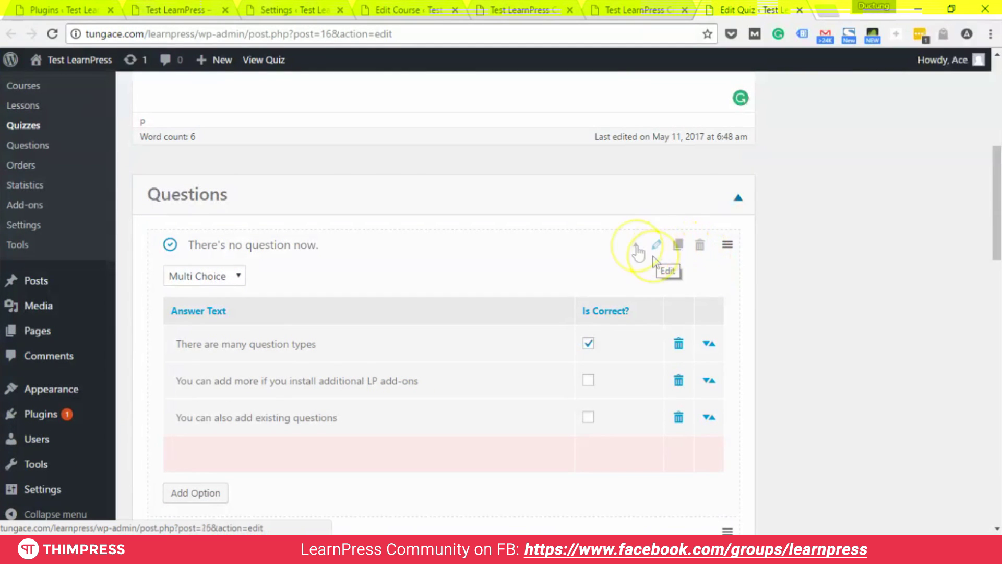
pyautogui.scroll(5, 592, 337)
pyautogui.click(591, 337)
pyautogui.press('Return')
pyautogui.write('Iff')
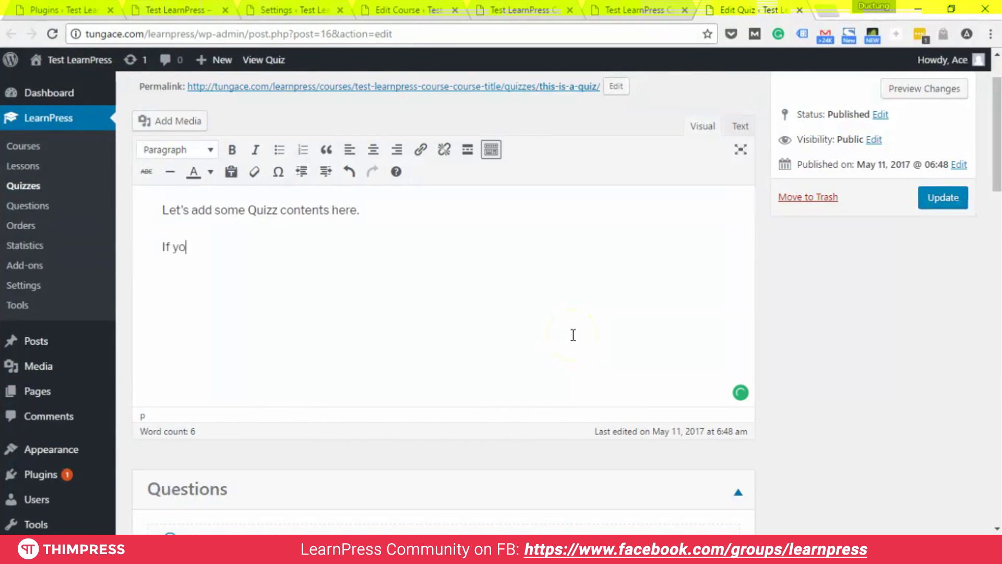
pyautogui.write('you click on the E')
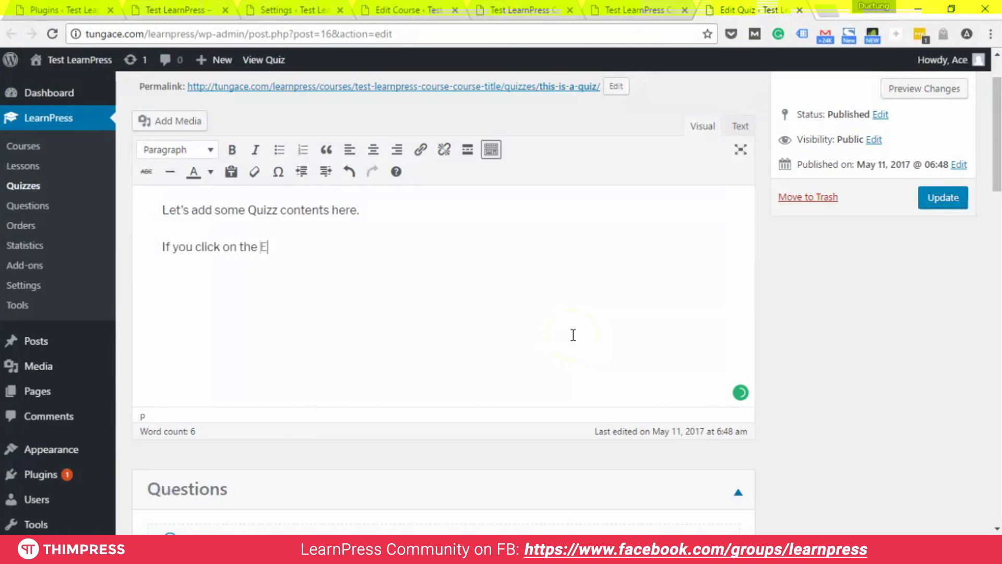
pyautogui.write('dit button of each ques')
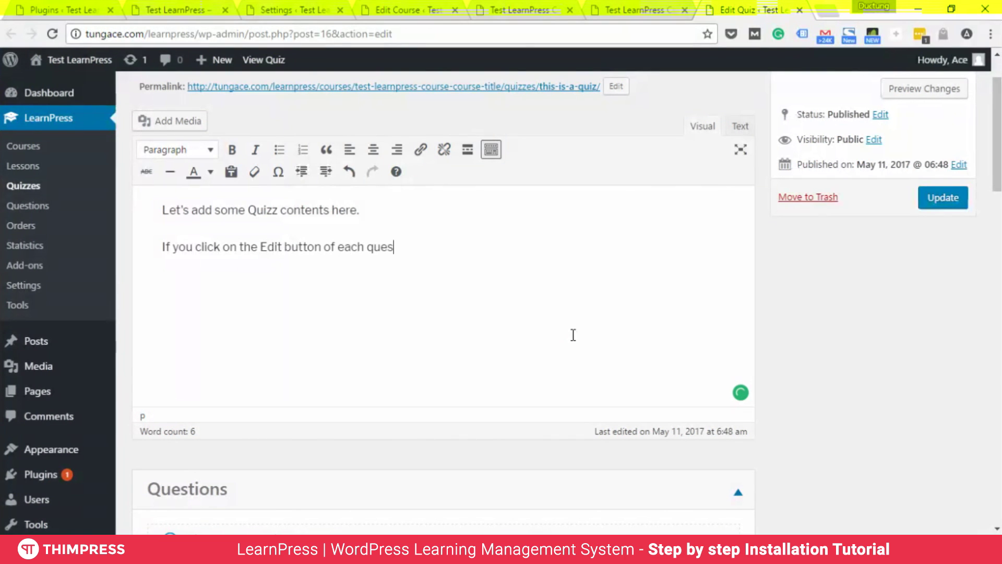
pyautogui.write('tion, you can ')
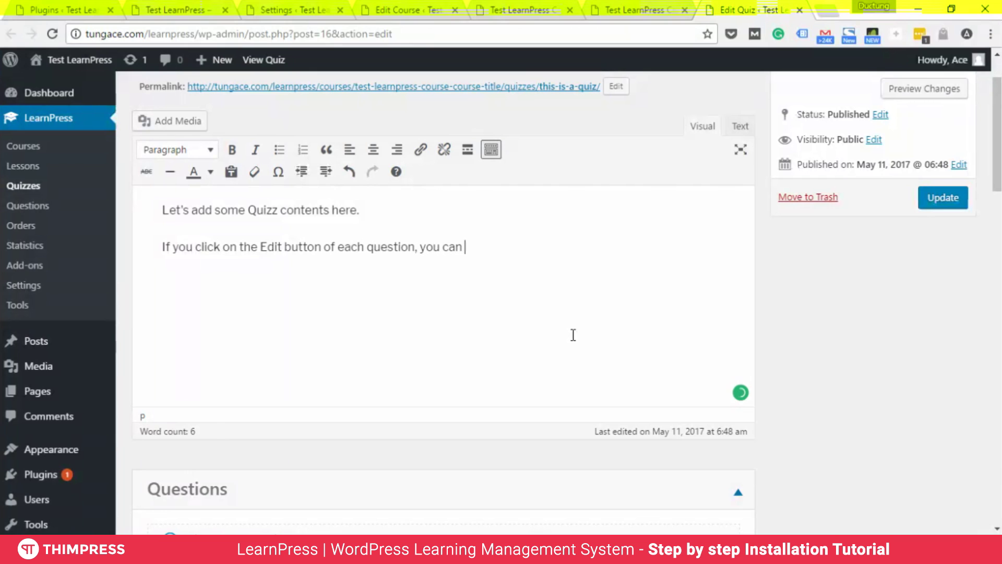
pyautogui.write('edit mm more tho')
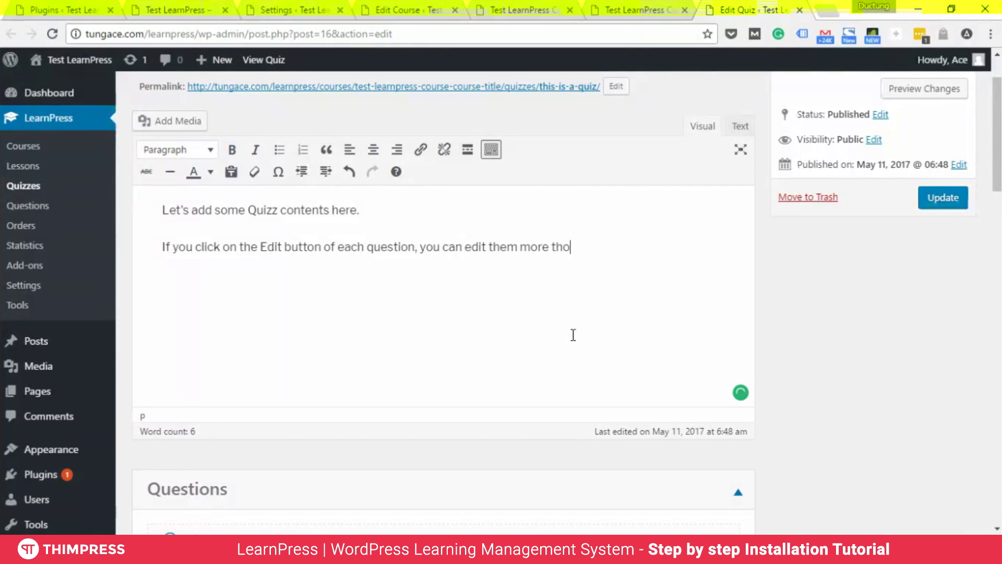
pyautogui.write('roughly like add hints,')
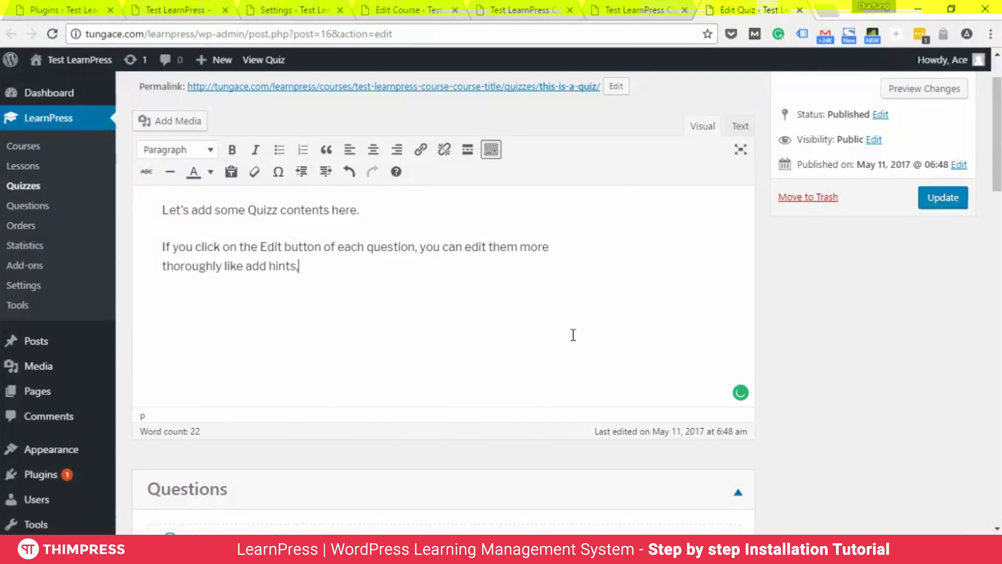
pyautogui.write('ro')
pyautogui.press('BackSpace')
pyautogui.press('BackSpace')
pyautogui.write('o')
# - Add the closing paragraph "Let's just save and edit them later." to the quiz content and update the quiz
pyautogui.scroll(2, 573, 335)
pyautogui.click(426, 380)
pyautogui.write("Let's just save ")
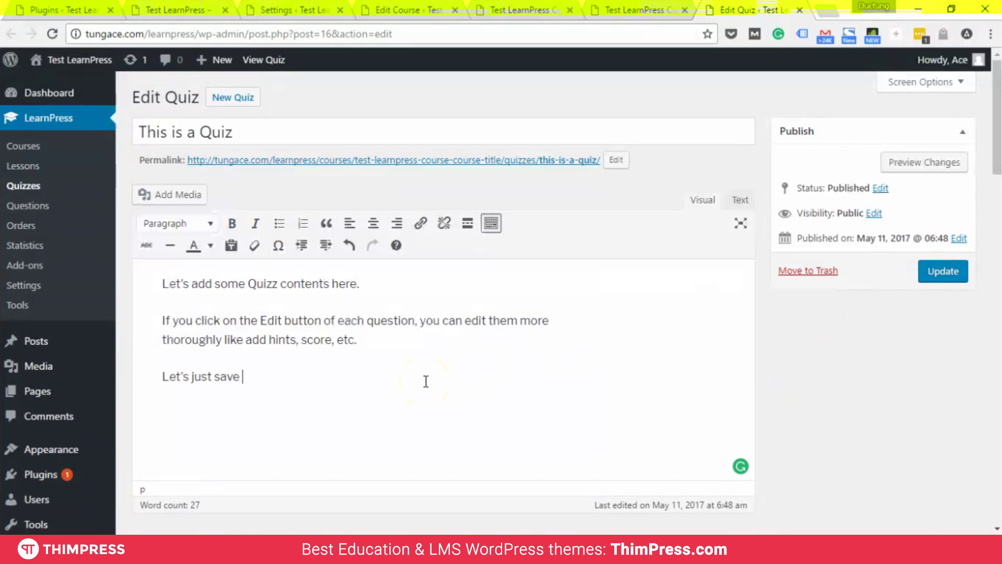
pyautogui.write('and edit them later.')
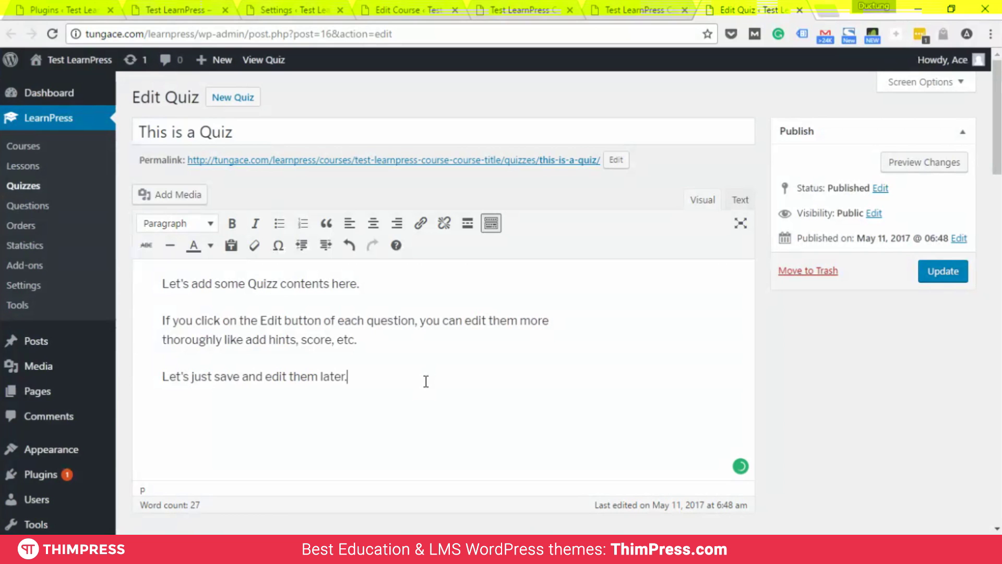
pyautogui.click(941, 272)
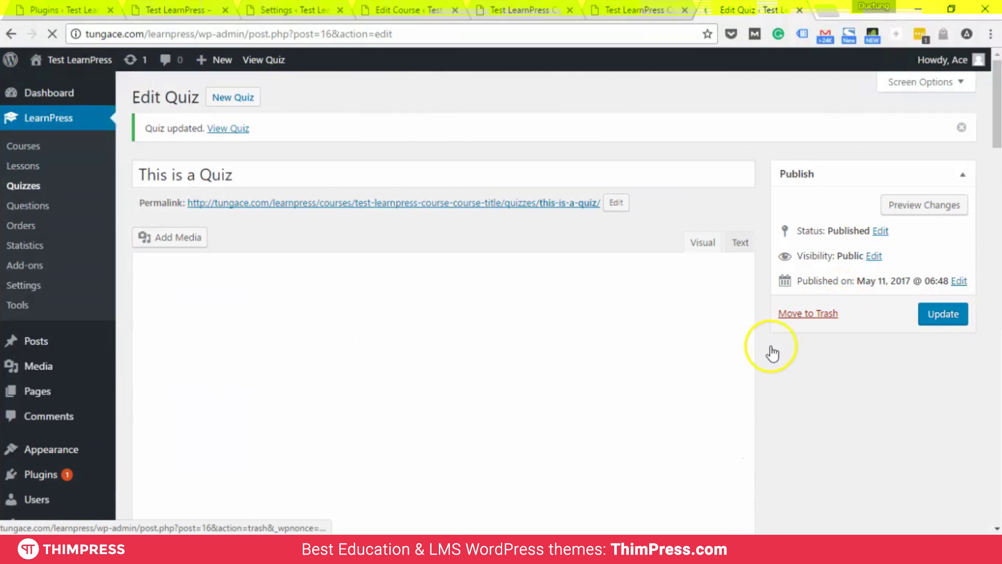
# - Open the updated quiz's public page in a new tab and review its content, quiz details and list of questions
pyautogui.keyDown('ctrl'); pyautogui.click(224, 129); pyautogui.keyUp('ctrl')
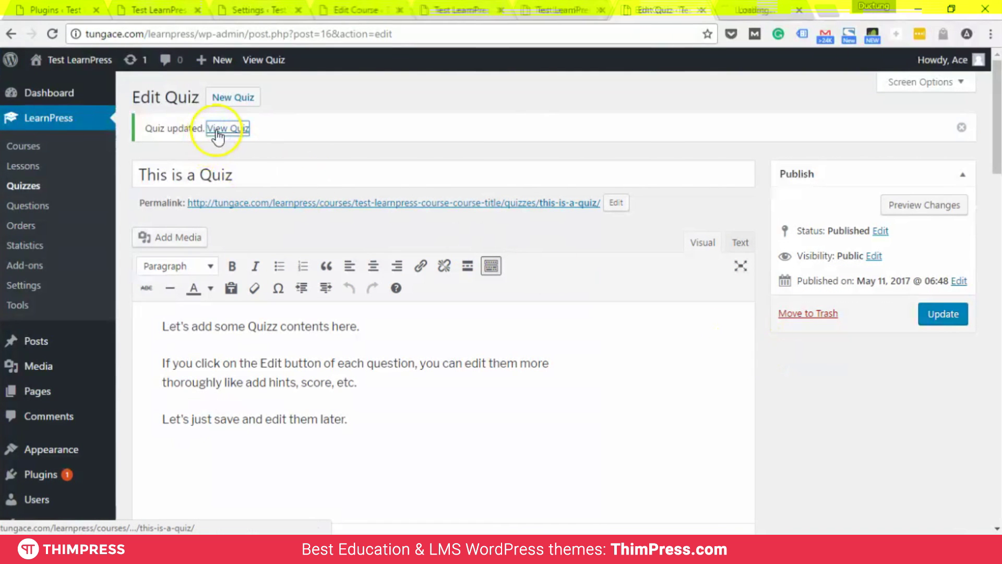
pyautogui.hotkey('ctrl', 'Tab')
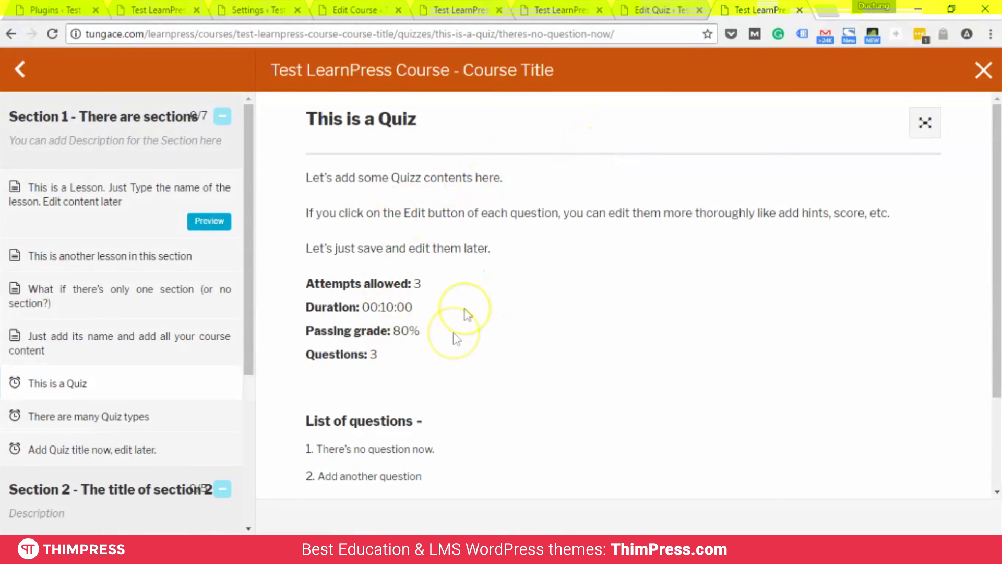
pyautogui.scroll(-2, 439, 321)
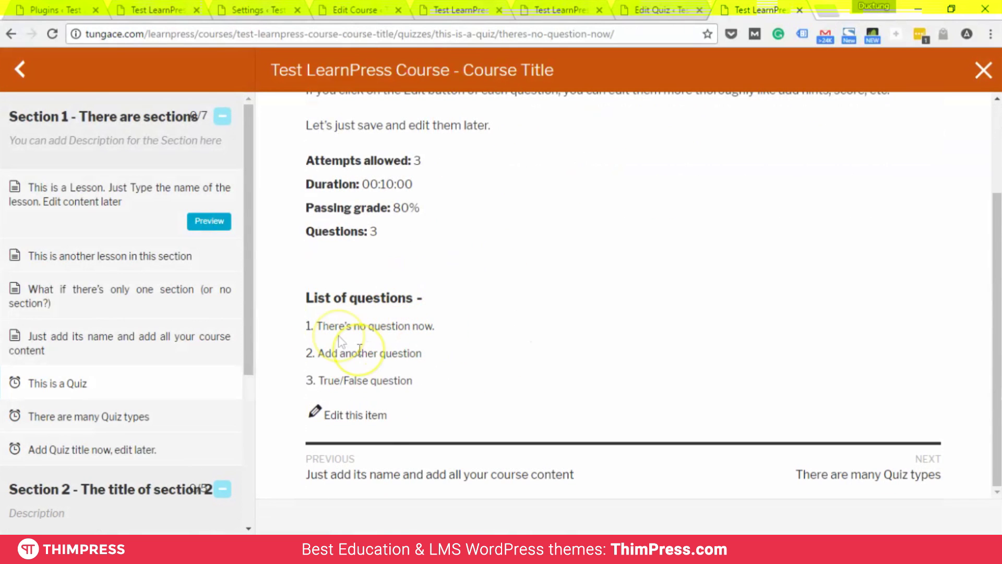
pyautogui.scroll(3, 385, 318)
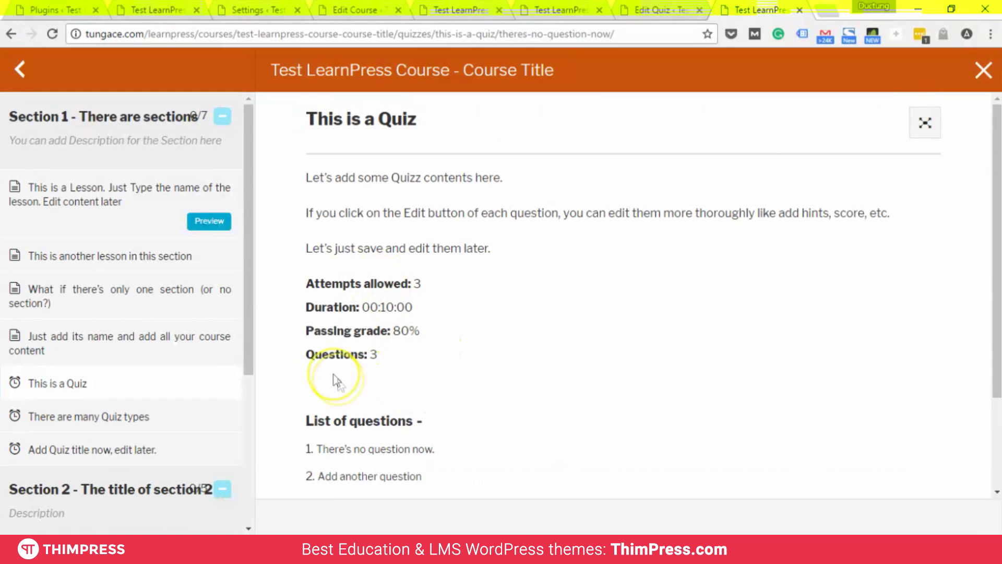
pyautogui.moveTo(376, 250); pyautogui.dragTo(403, 180)
pyautogui.click(391, 240)
pyautogui.scroll(-3, 392, 239)
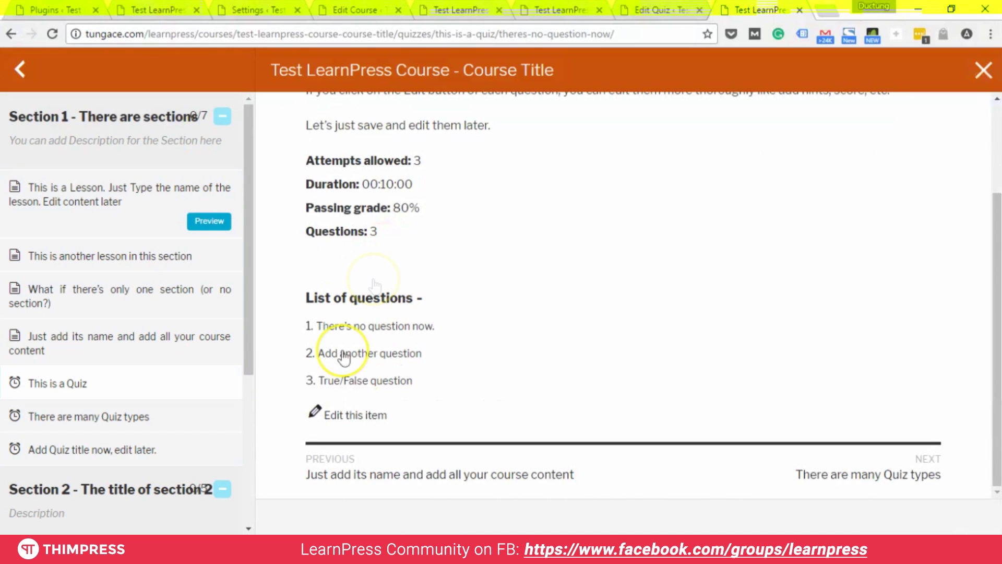
# - Write "You cannot take quiz now because you haven't enrolled to the course." in the address bar as a note without submitting it
pyautogui.click(574, 38)
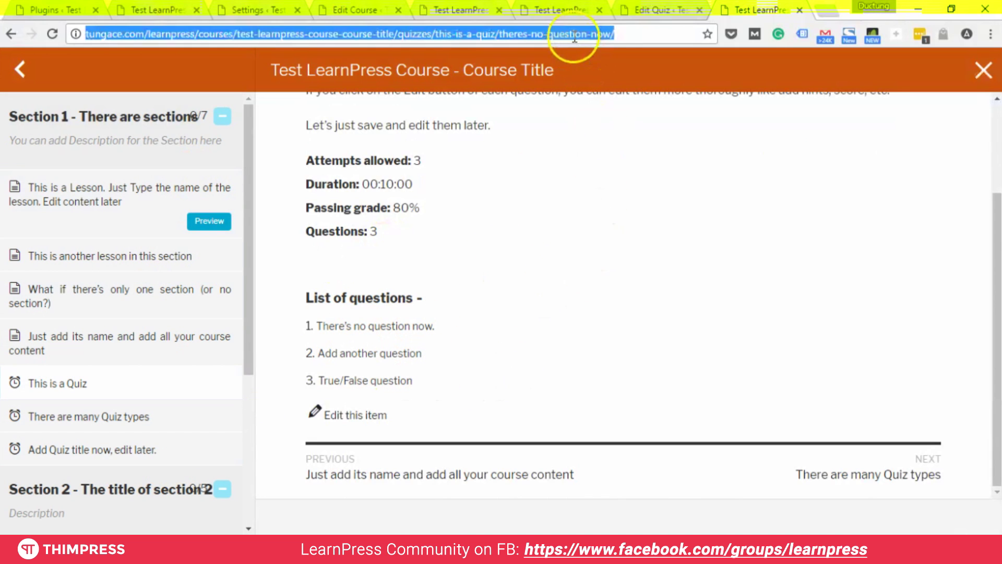
pyautogui.scroll(2, 470, 251)
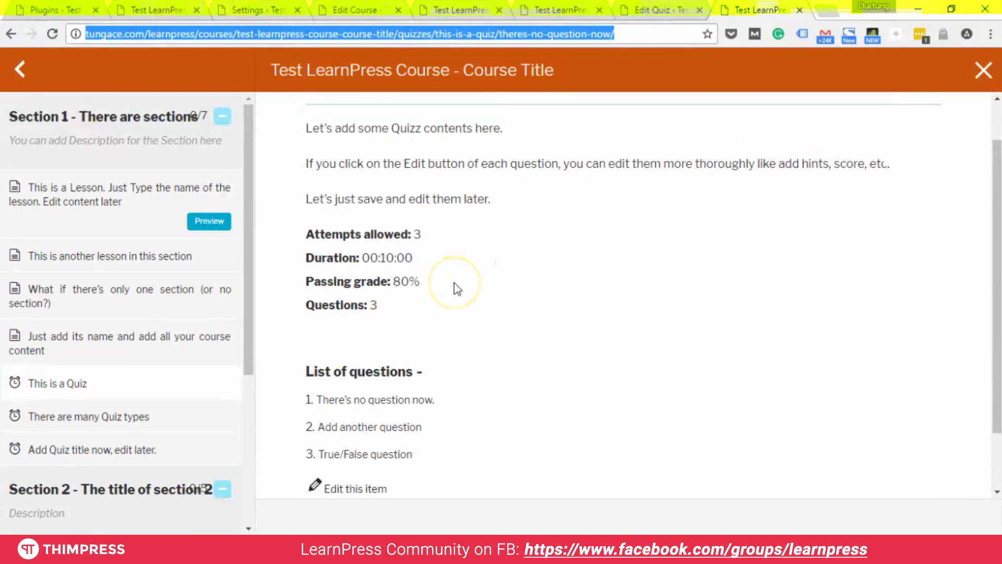
pyautogui.write('You can')
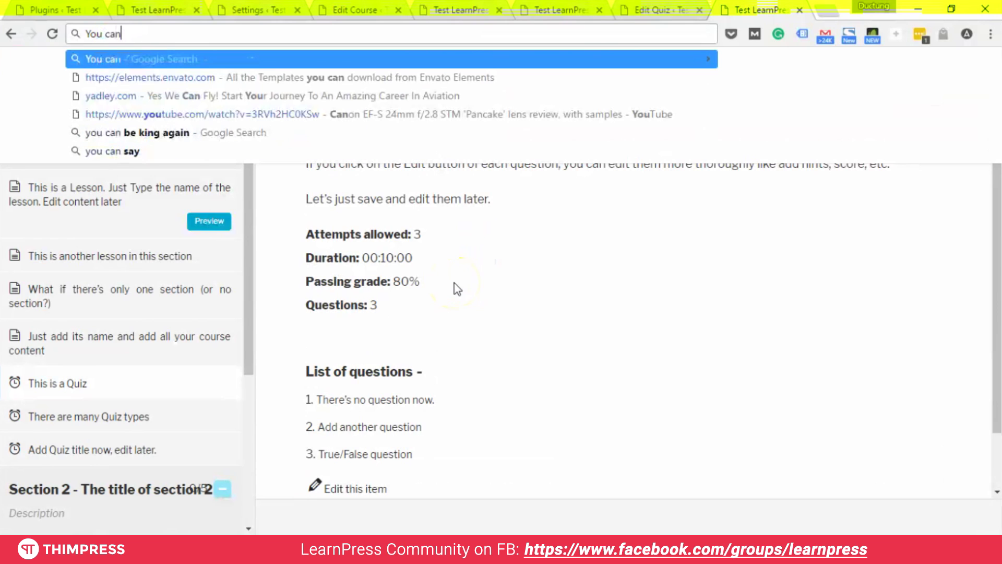
pyautogui.write('not take qu')
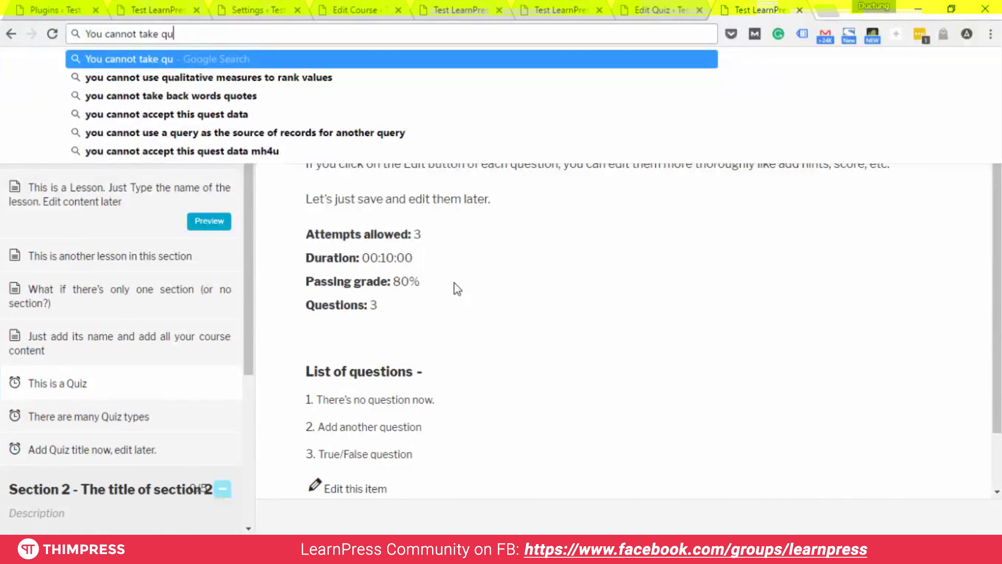
pyautogui.write('iz now')
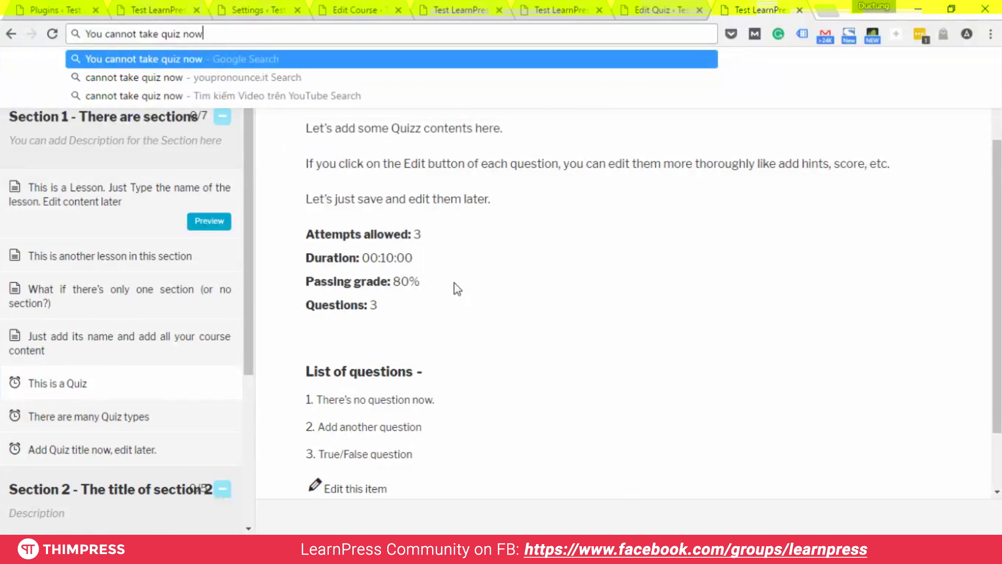
pyautogui.write(' because you ar')
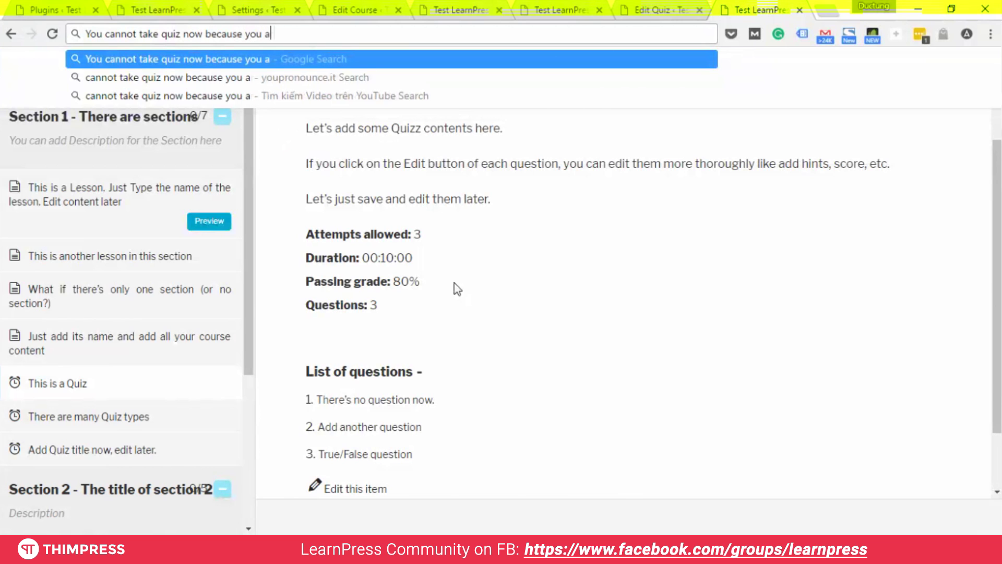
pyautogui.press('BackSpace')
pyautogui.press('BackSpace')
pyautogui.write("haven'")
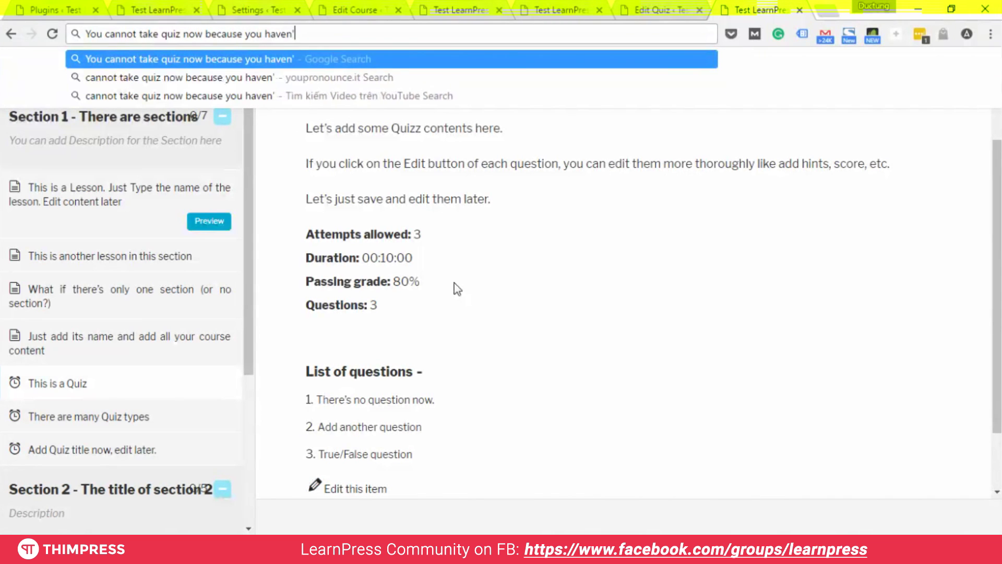
pyautogui.write('t enrolled t')
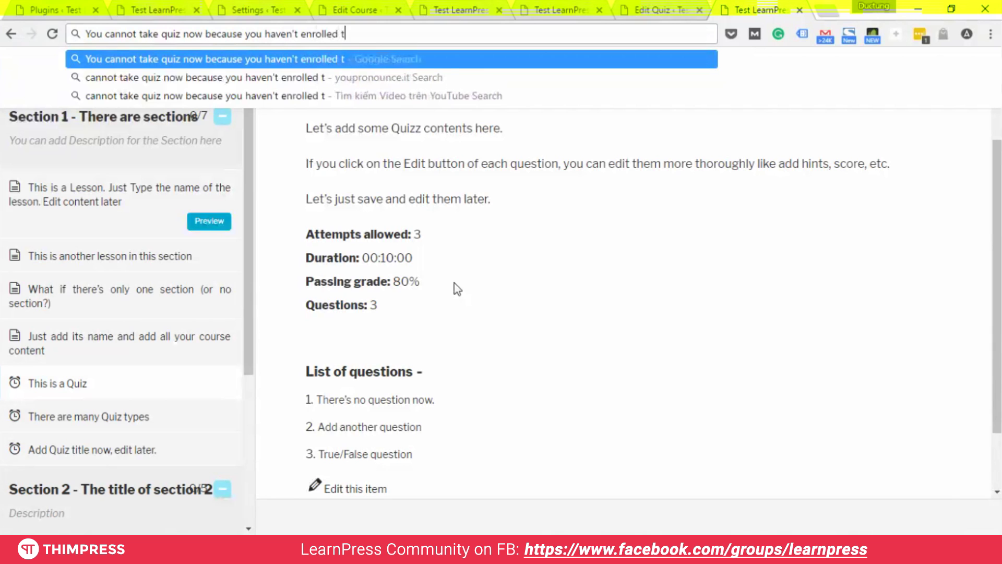
pyautogui.write('o the course.')
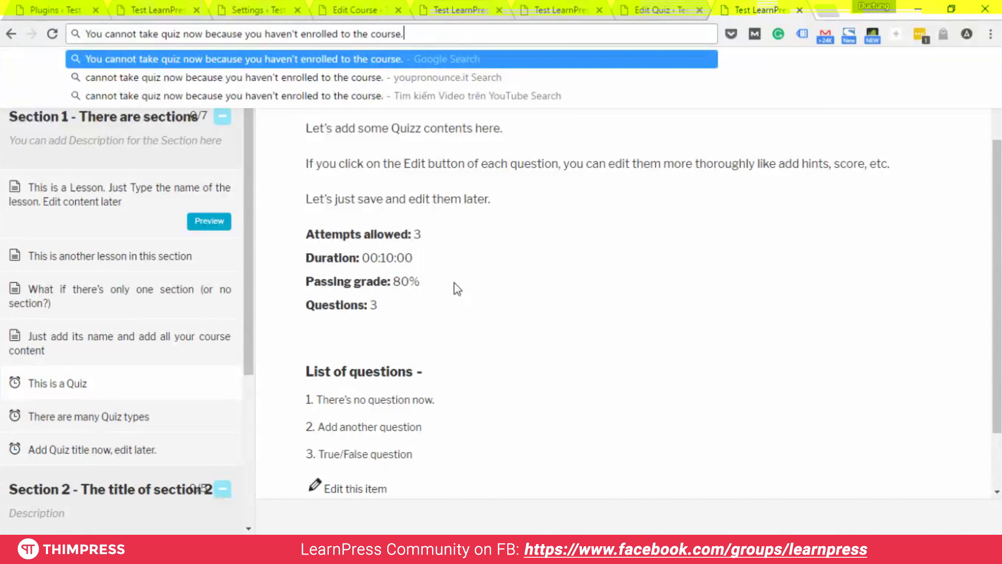
pyautogui.click(492, 286)
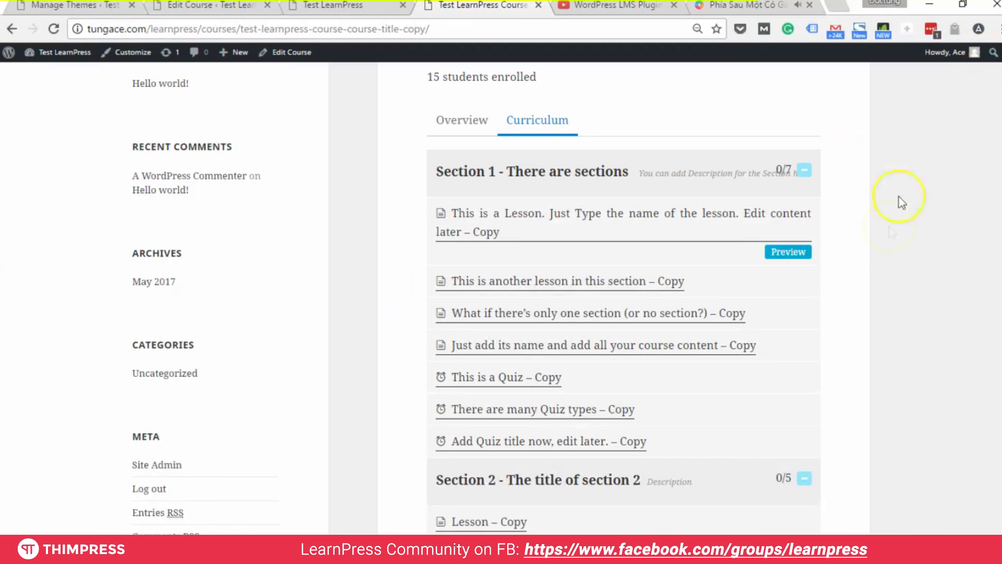
# - Enroll in the test course from its public page and check the enrollment notice and enrolled students line
pyautogui.scroll(-7, 869, 291)
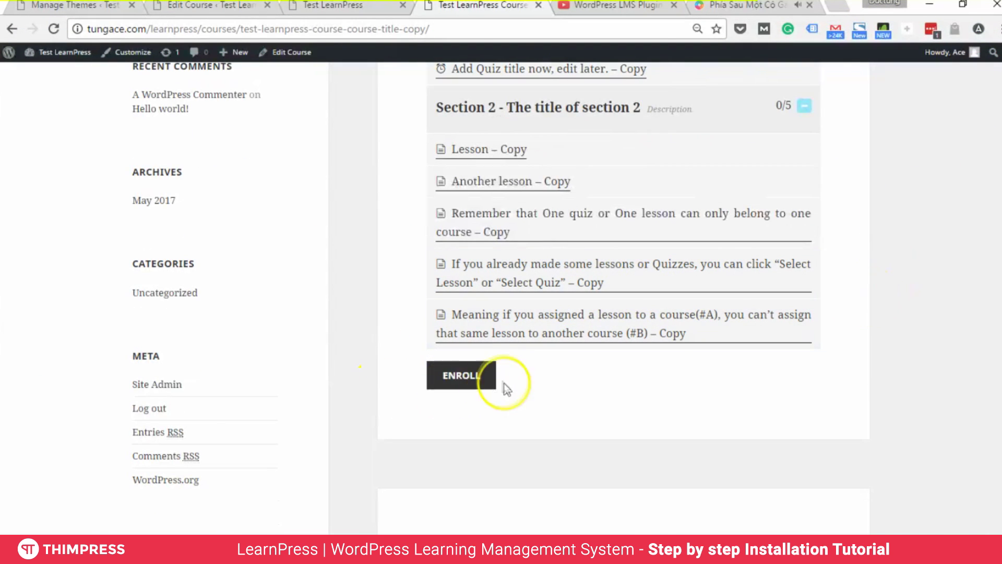
pyautogui.click(454, 385)
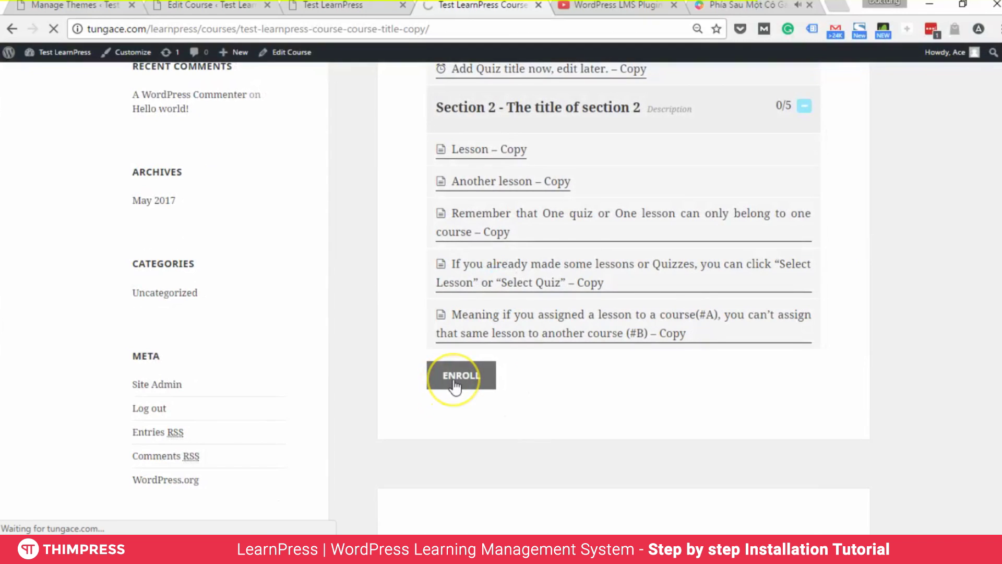
pyautogui.scroll(-7, 454, 387)
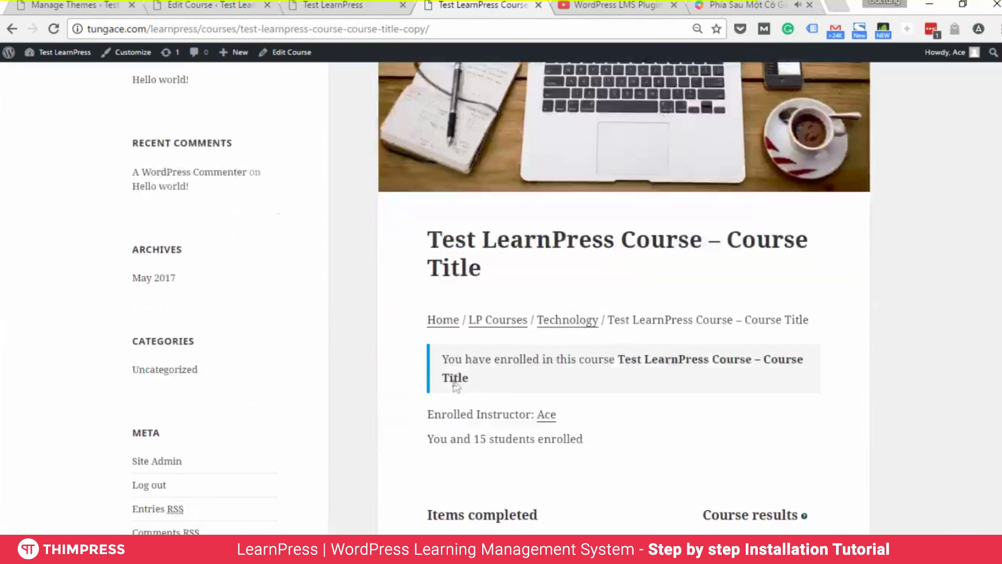
pyautogui.click(462, 216)
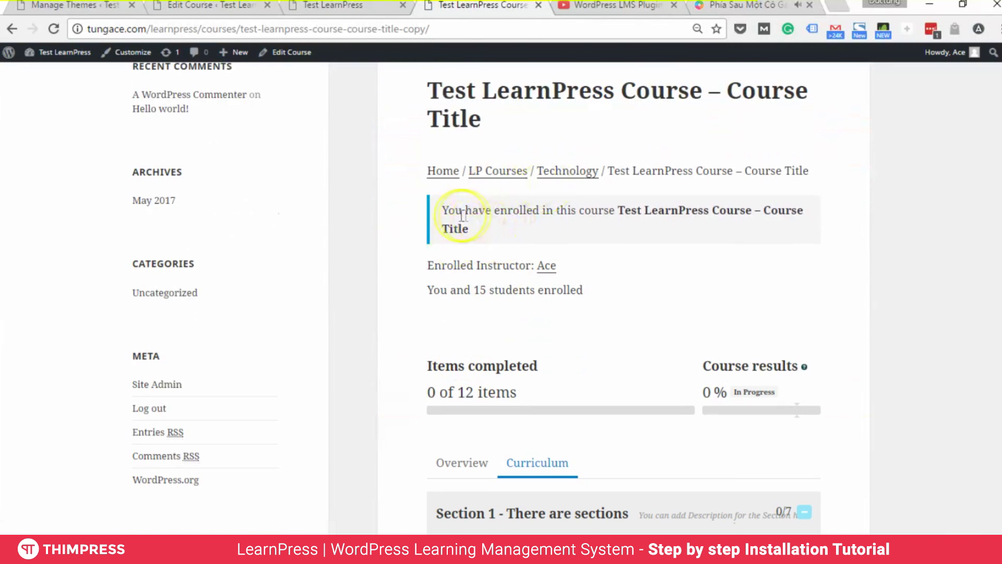
pyautogui.moveTo(440, 216); pyautogui.dragTo(616, 214)
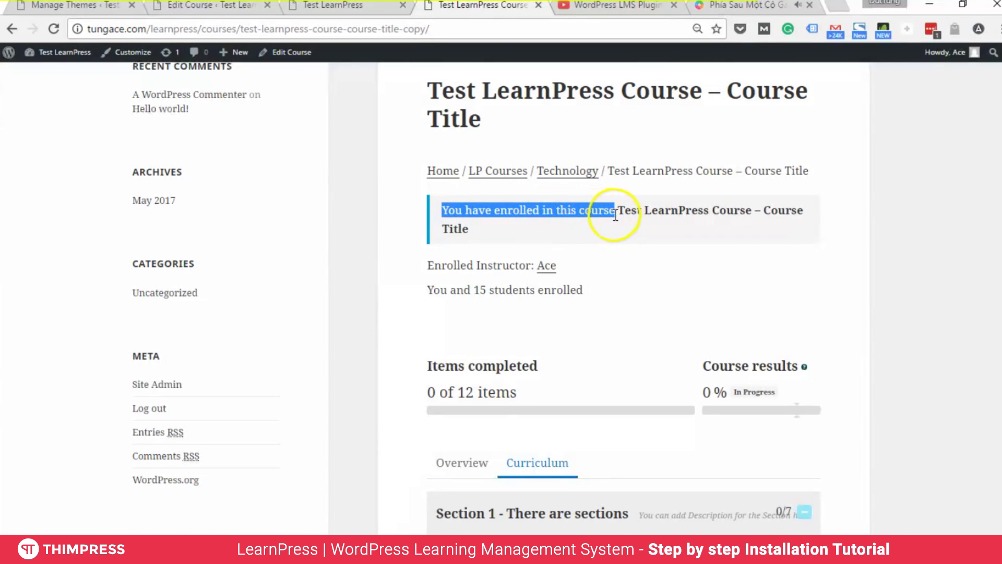
pyautogui.click(617, 214)
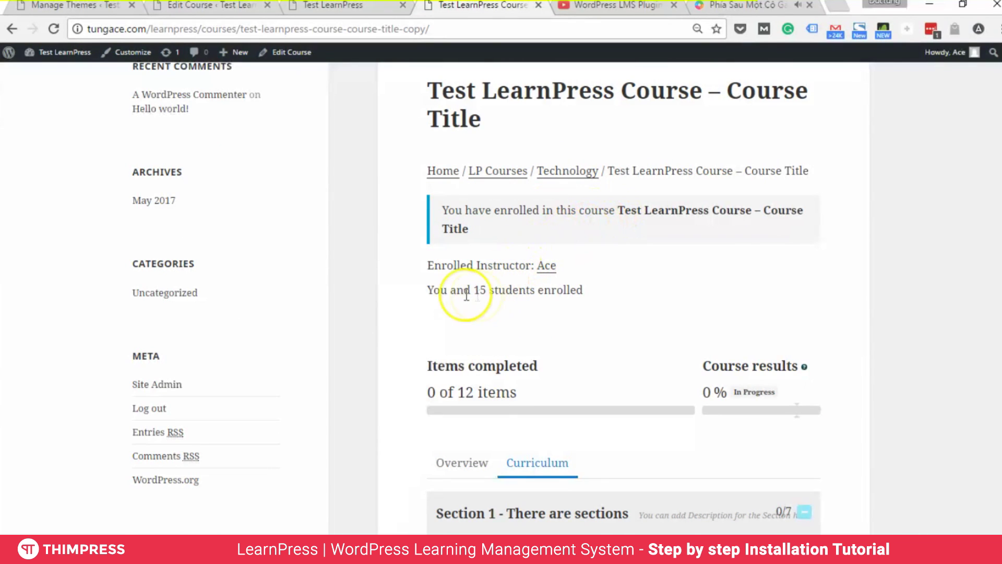
pyautogui.moveTo(520, 292); pyautogui.dragTo(599, 302)
pyautogui.click(589, 309)
pyautogui.scroll(-7, 589, 308)
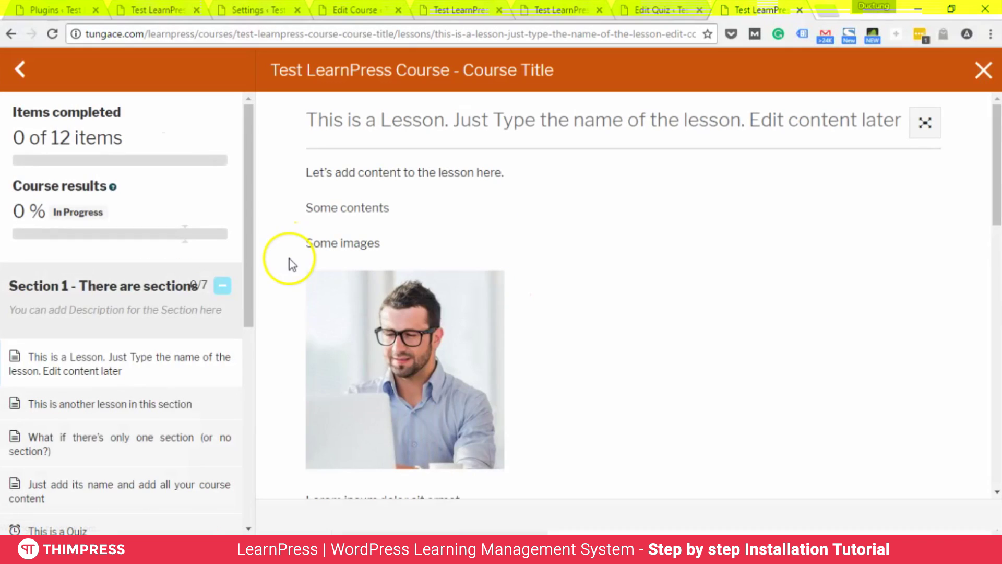
# - View the lessons "This is another lesson in this section" and "What if there's only one section (or no section?)" in the enrolled course
pyautogui.scroll(-3, 187, 377)
pyautogui.click(183, 256)
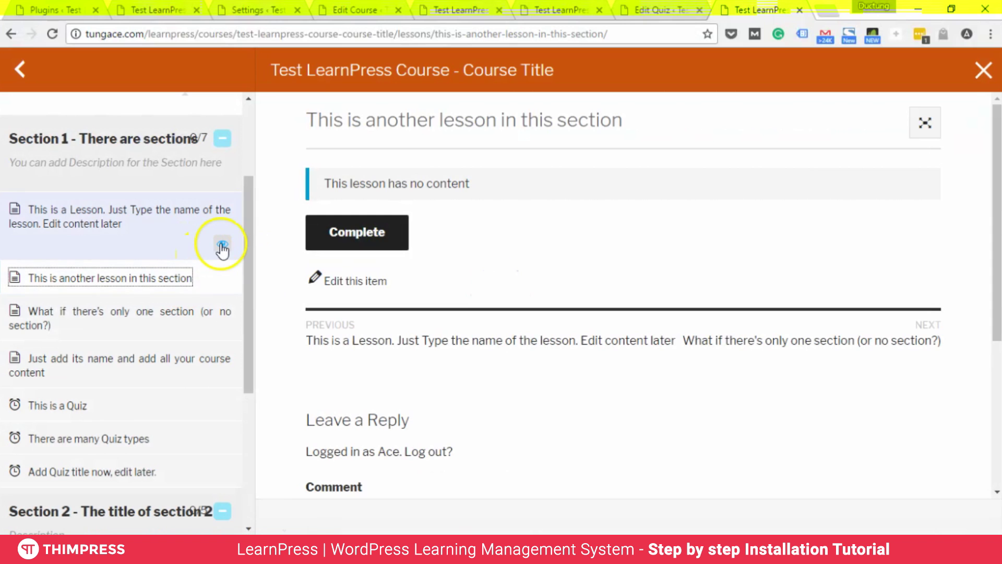
pyautogui.click(196, 318)
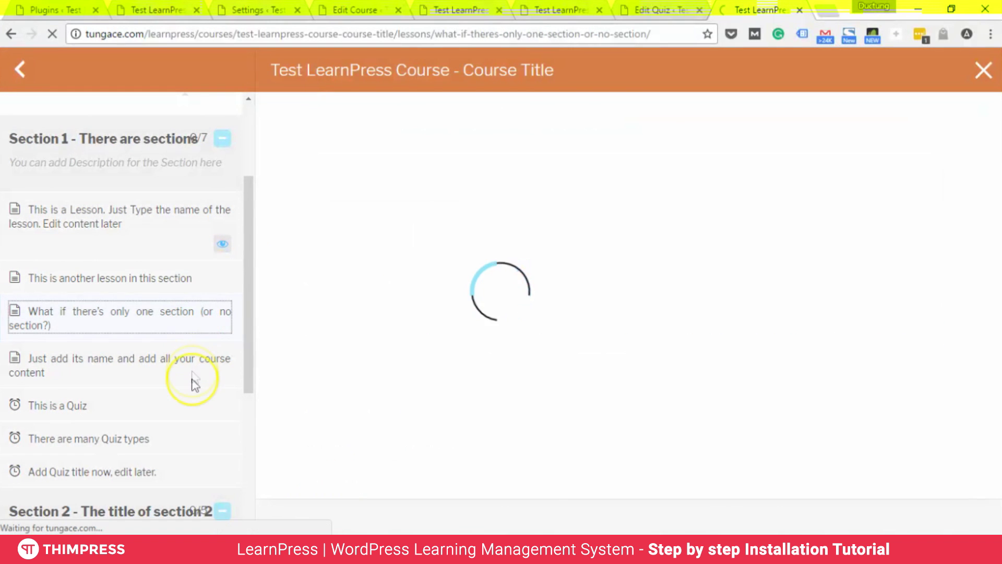
# - Start "This is a Quiz", answer the first question with "There are many question types" and check the answer
pyautogui.click(183, 409)
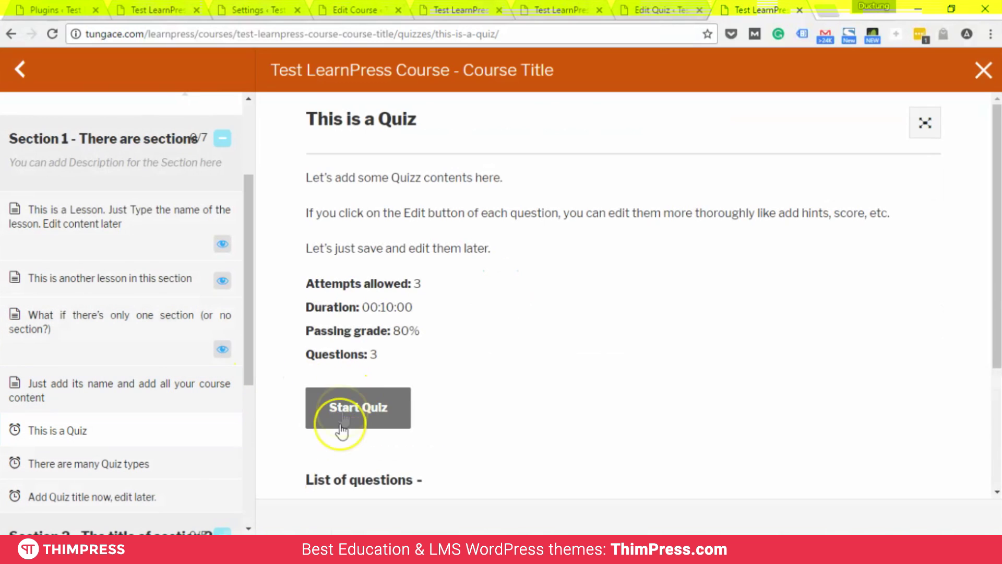
pyautogui.click(347, 410)
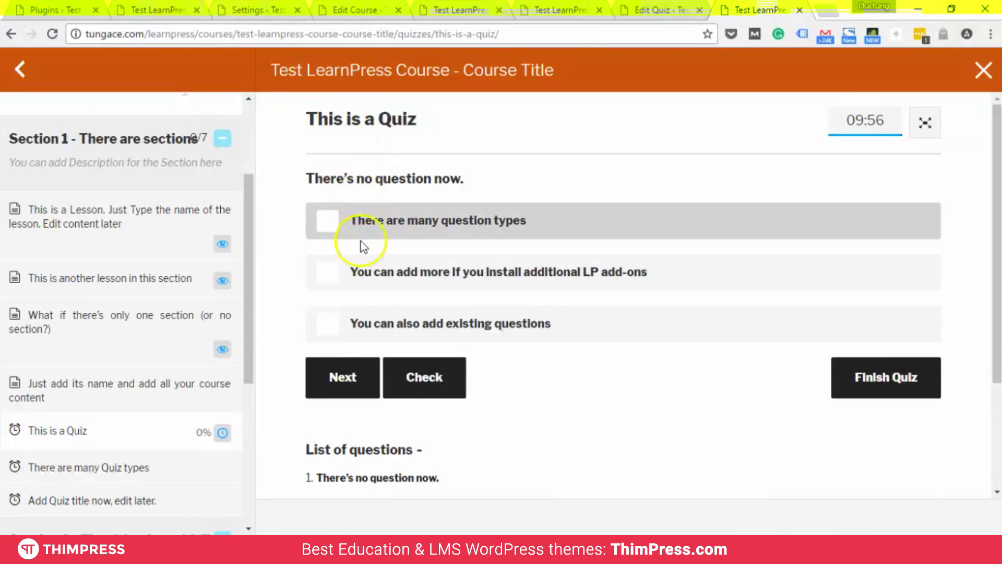
pyautogui.click(336, 218)
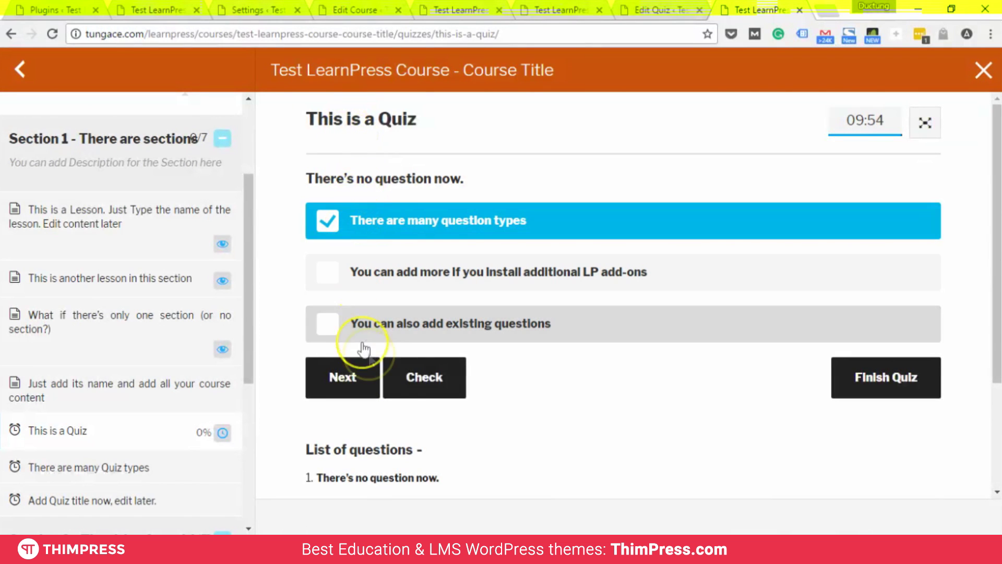
pyautogui.click(441, 376)
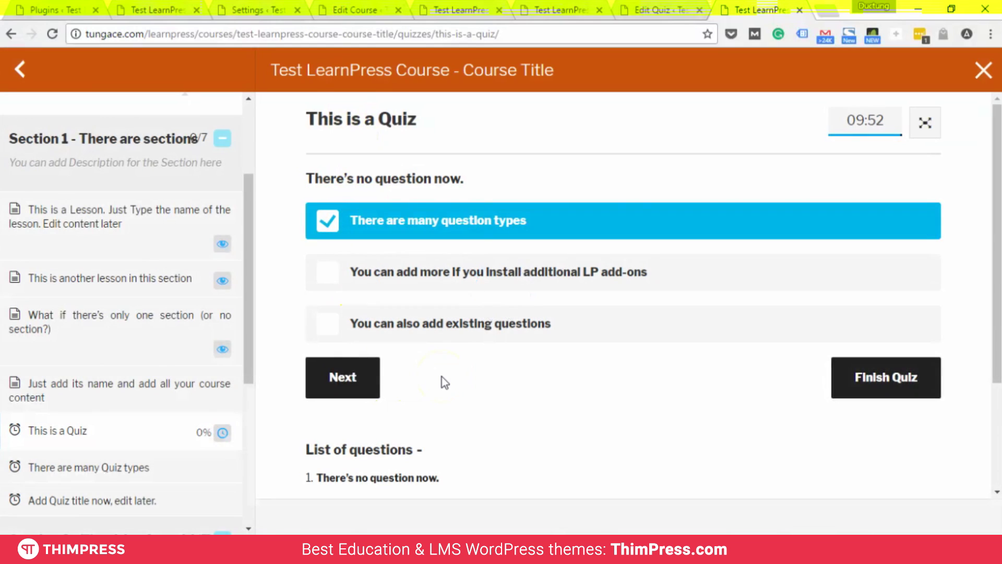
# - Answer the second question, "Add another question", with "Option Seconds" and continue to the True/False question
pyautogui.click(372, 379)
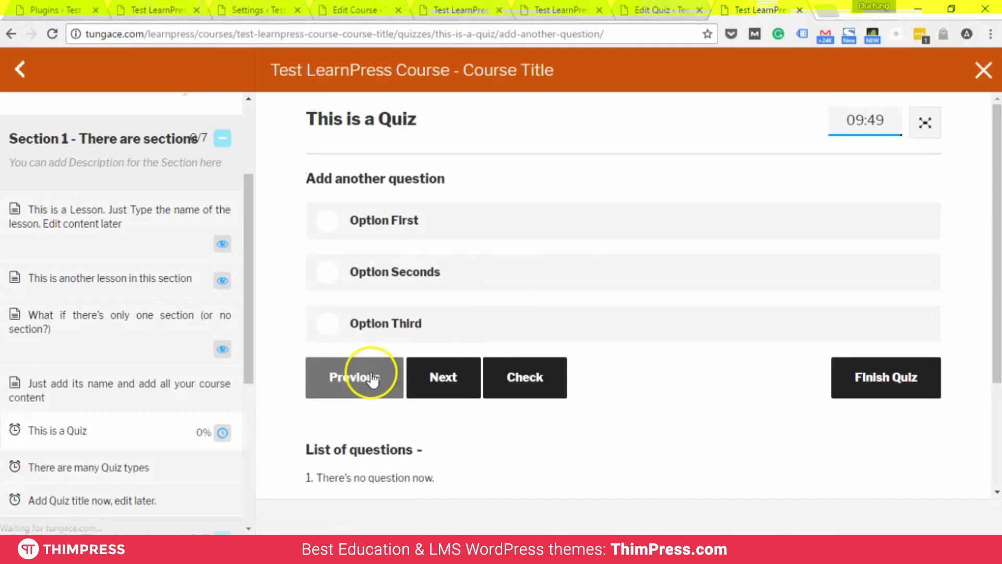
pyautogui.click(399, 272)
pyautogui.click(423, 371)
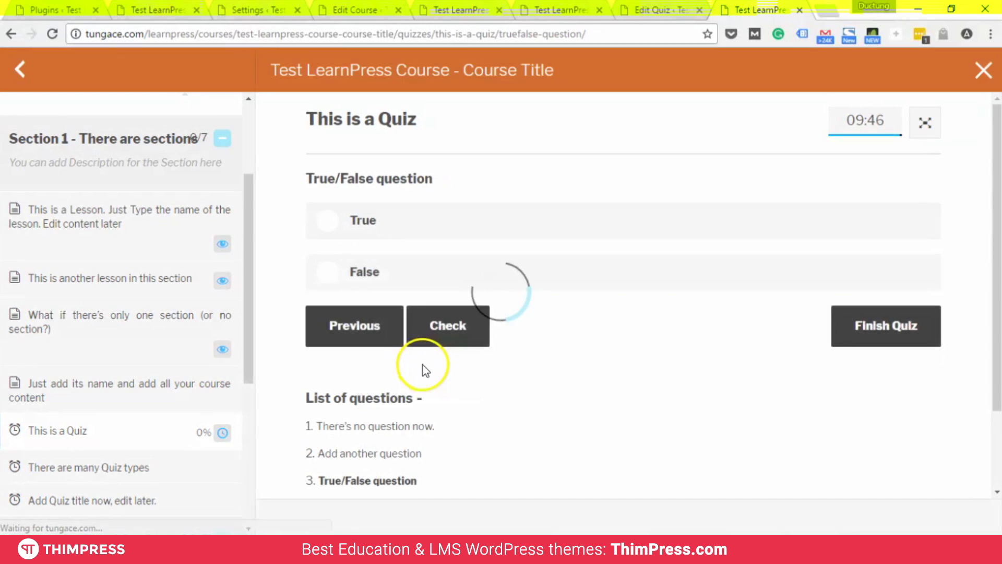
pyautogui.click(870, 327)
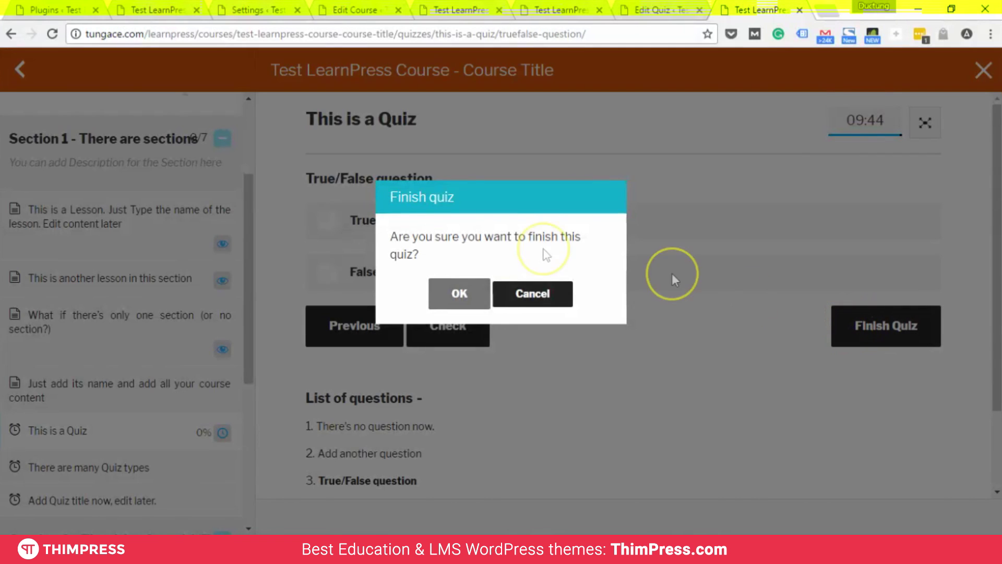
pyautogui.click(518, 294)
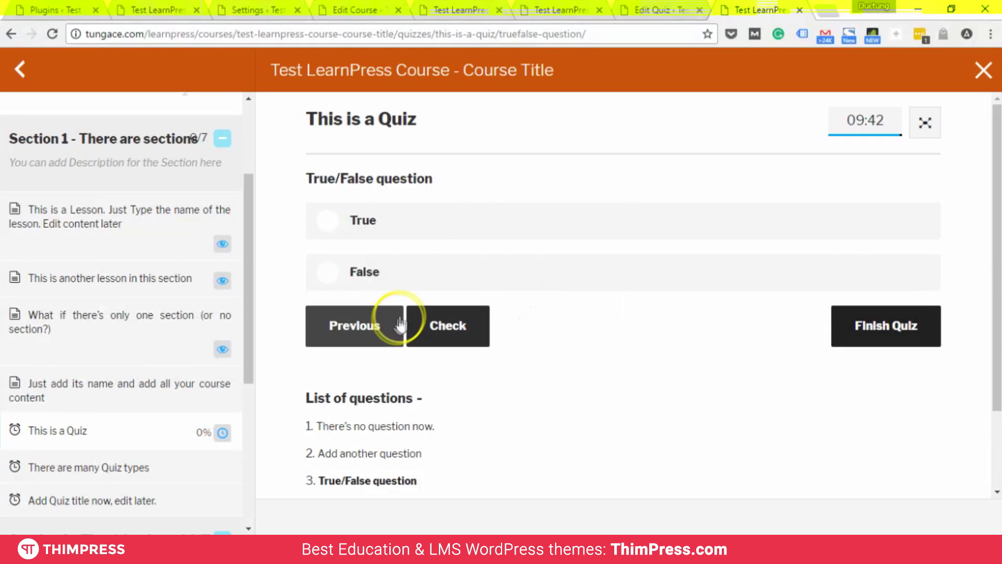
pyautogui.click(391, 328)
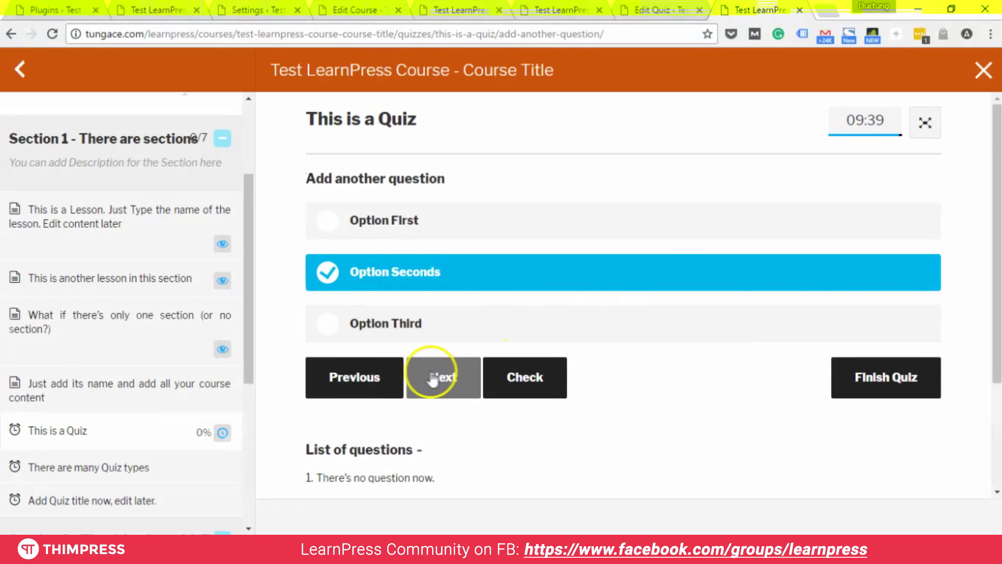
pyautogui.click(437, 376)
# - Answer the True/False question with "False", then finish the quiz and confirm
pyautogui.click(348, 279)
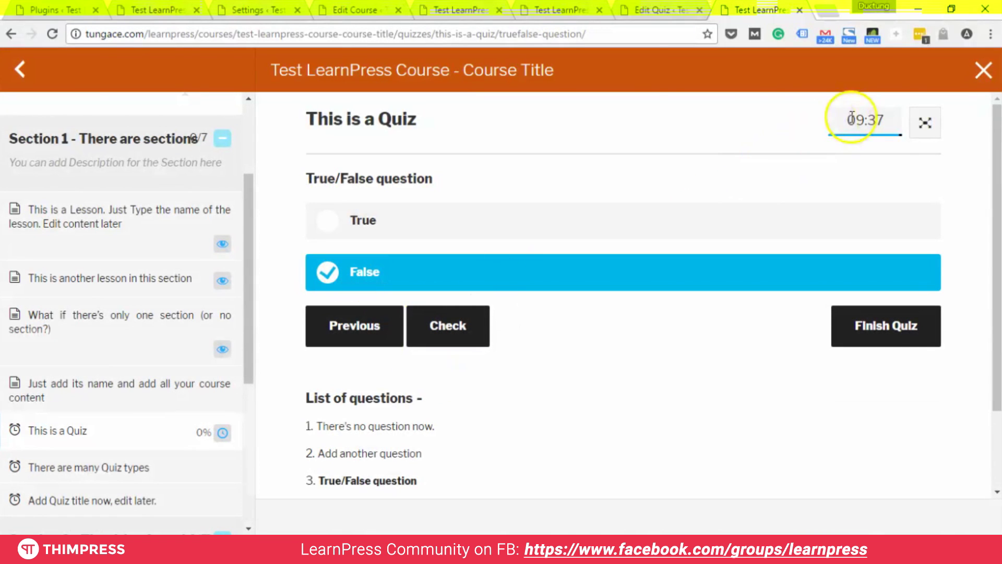
pyautogui.scroll(-2, 543, 370)
pyautogui.scroll(2, 542, 380)
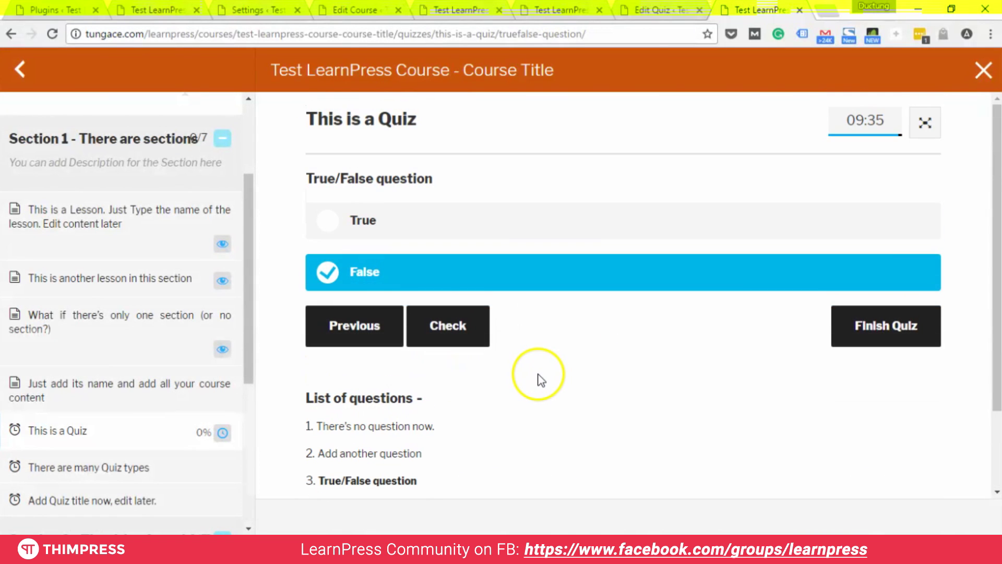
pyautogui.click(876, 331)
pyautogui.click(464, 309)
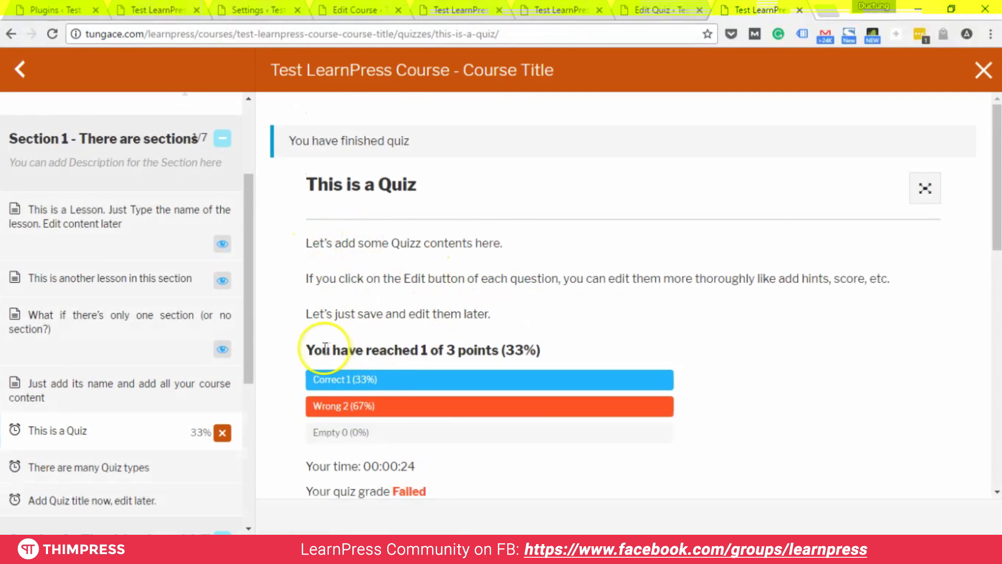
# - Examine the finished quiz's results, including the points reached, grade, retake option, result history and per-question answers
pyautogui.moveTo(310, 345); pyautogui.dragTo(539, 341)
pyautogui.click(543, 342)
pyautogui.scroll(-5, 515, 337)
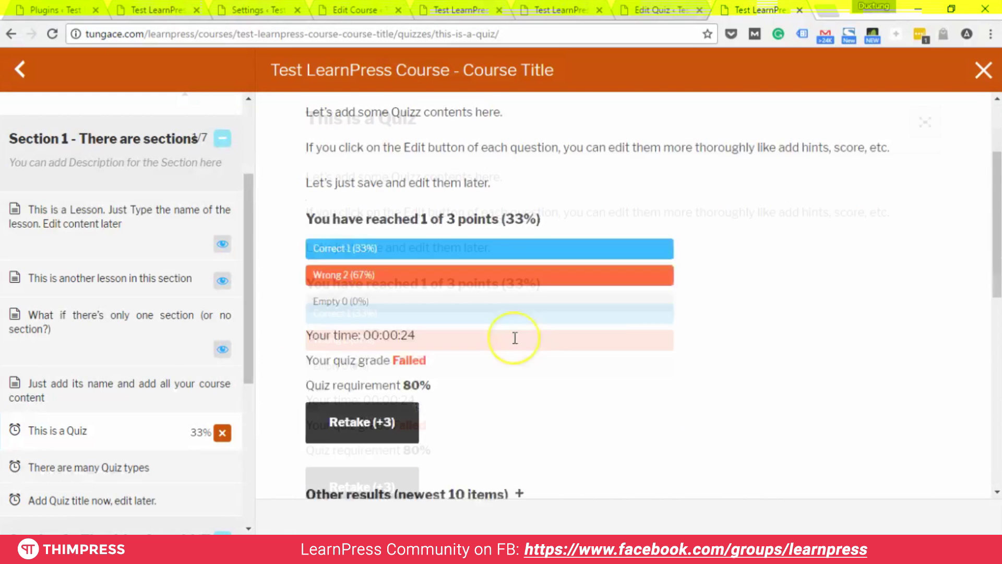
pyautogui.scroll(-3, 515, 336)
pyautogui.scroll(4, 515, 336)
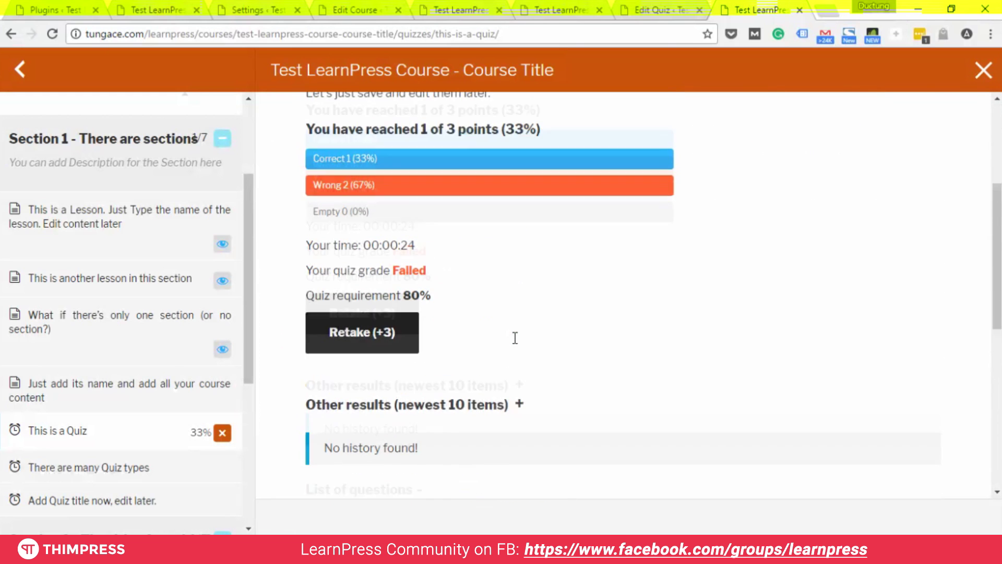
pyautogui.scroll(-5, 449, 370)
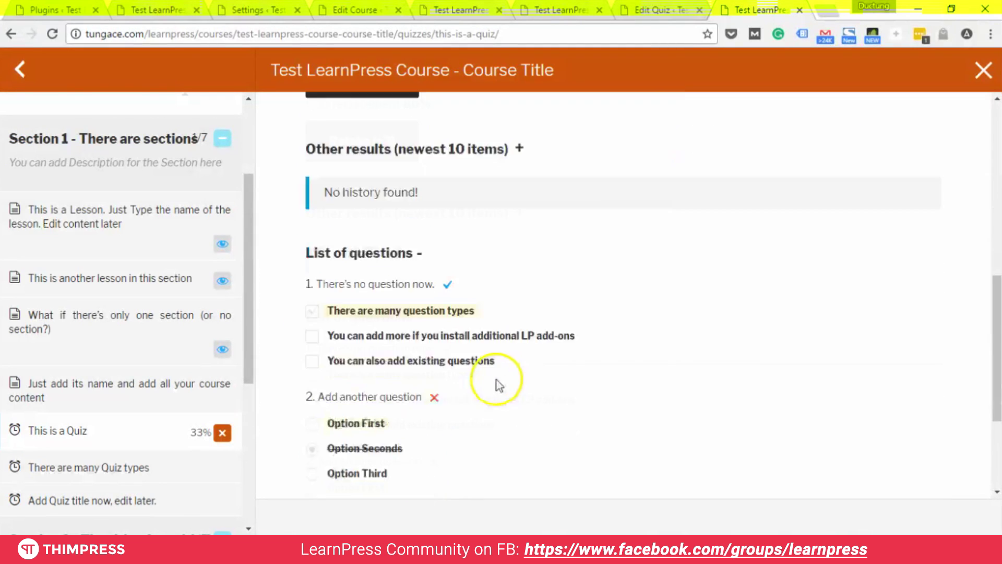
pyautogui.scroll(-3, 444, 360)
pyautogui.scroll(3, 438, 349)
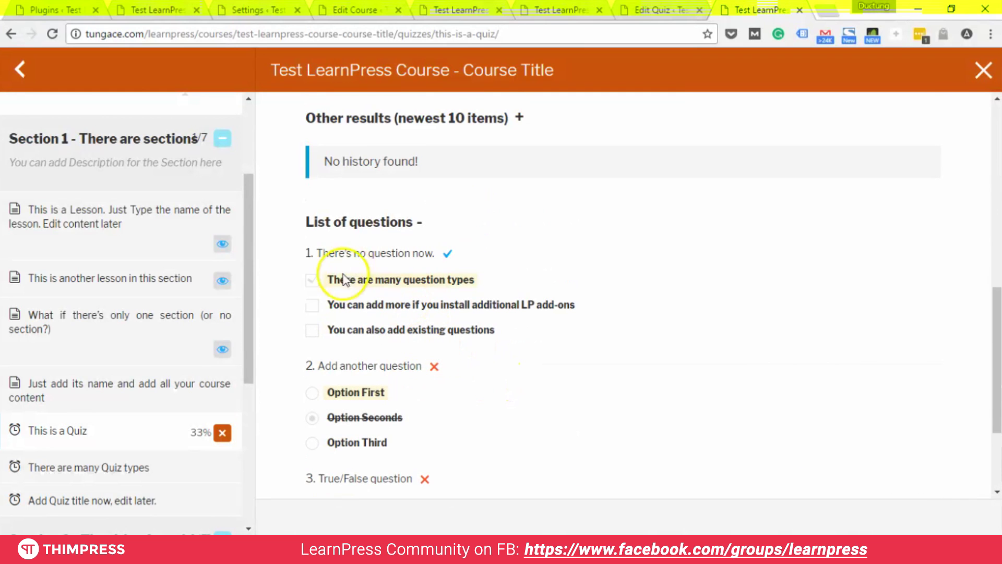
# - Collapse and re-expand the List of questions in the quiz results and look over the per-question answers
pyautogui.click(385, 223)
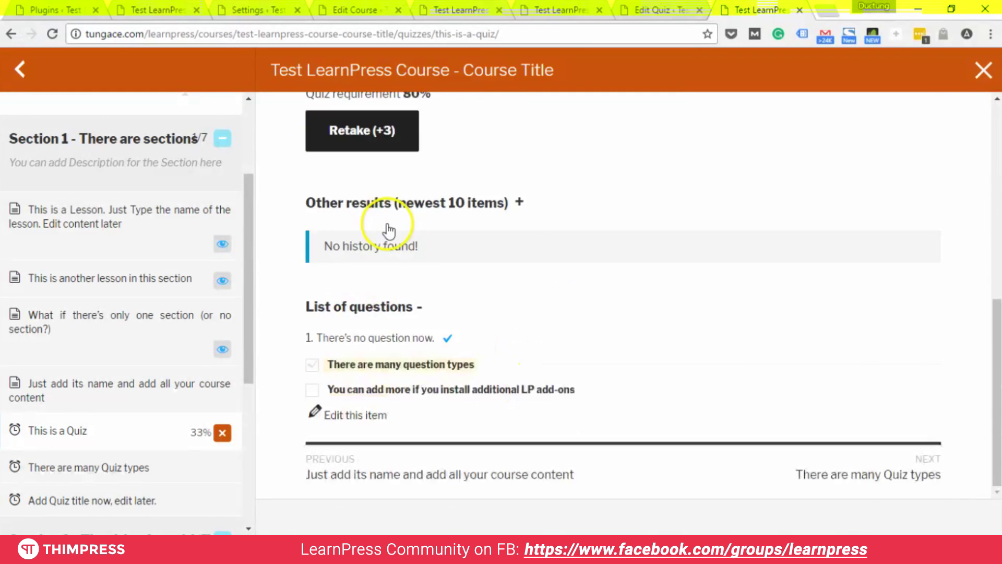
pyautogui.click(414, 387)
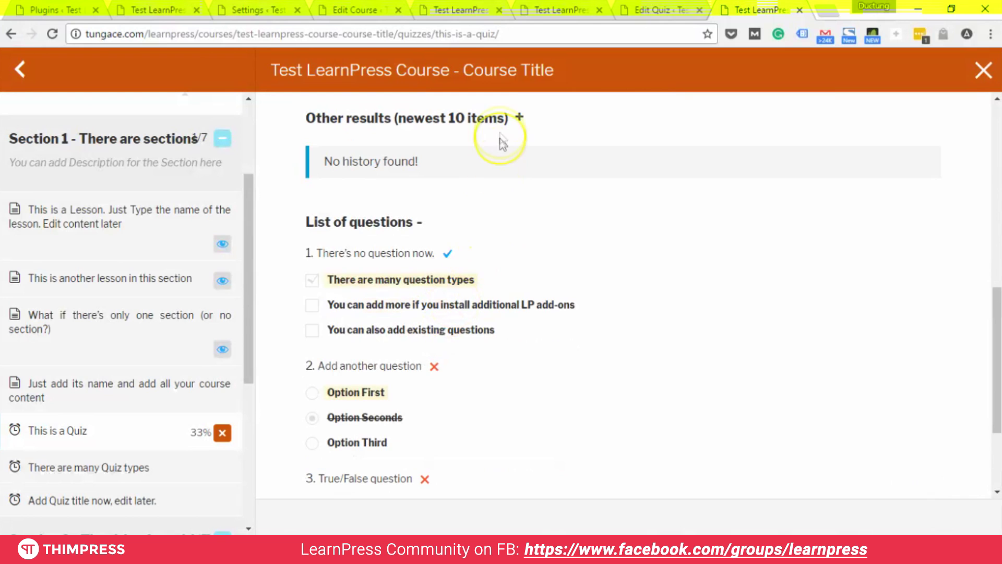
pyautogui.click(385, 224)
pyautogui.click(396, 389)
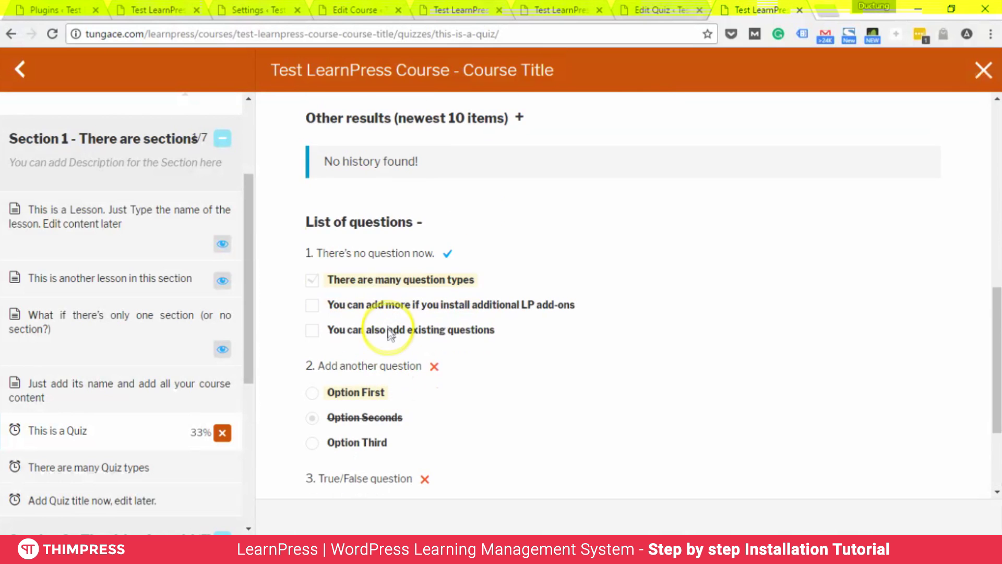
pyautogui.scroll(3, 371, 360)
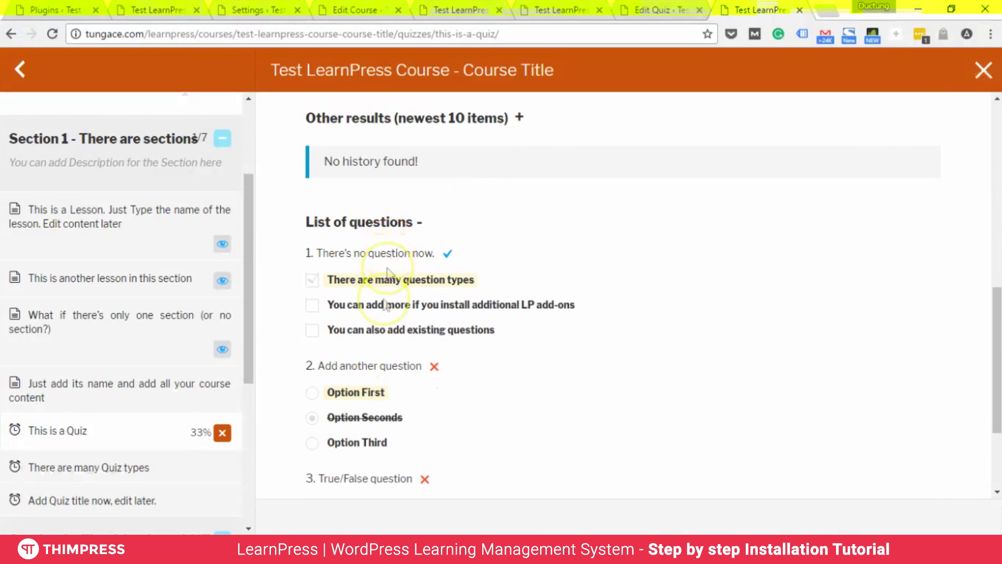
# - Open "This is a Quiz" for editing from its results page and open its question "There's no question now." in the question editor
pyautogui.scroll(-3, 375, 365)
pyautogui.click(368, 408)
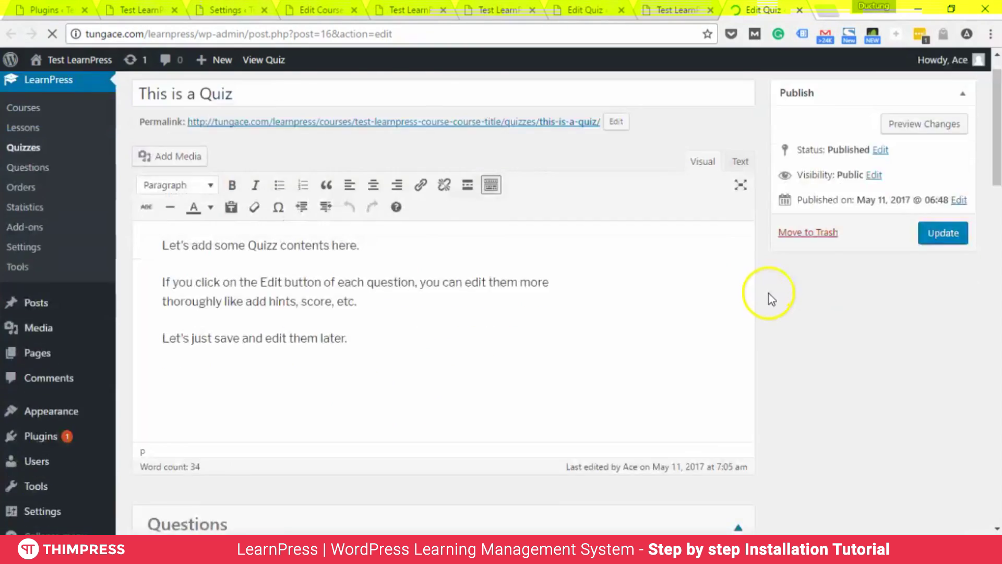
pyautogui.scroll(-6, 767, 300)
pyautogui.scroll(-3, 756, 282)
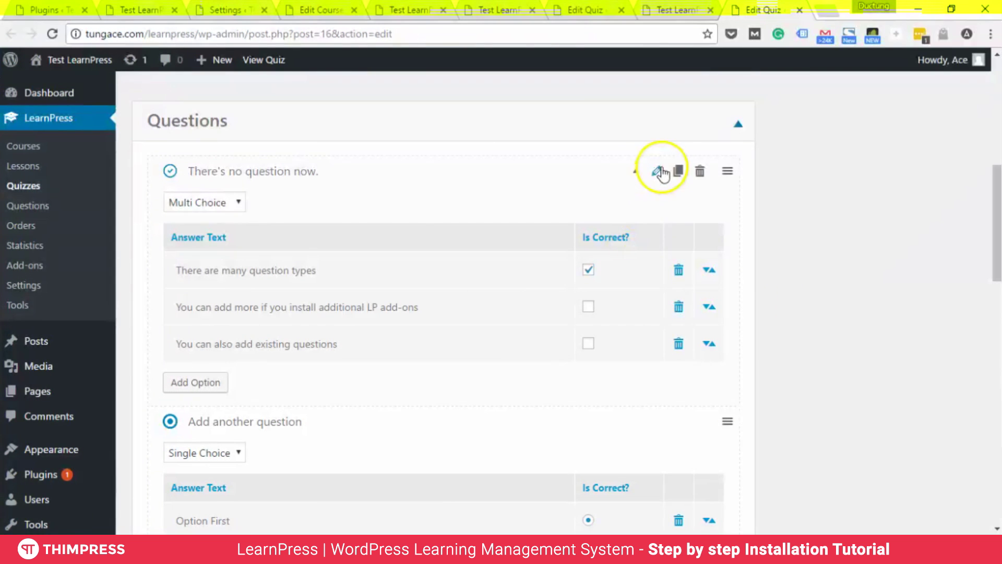
pyautogui.click(662, 168)
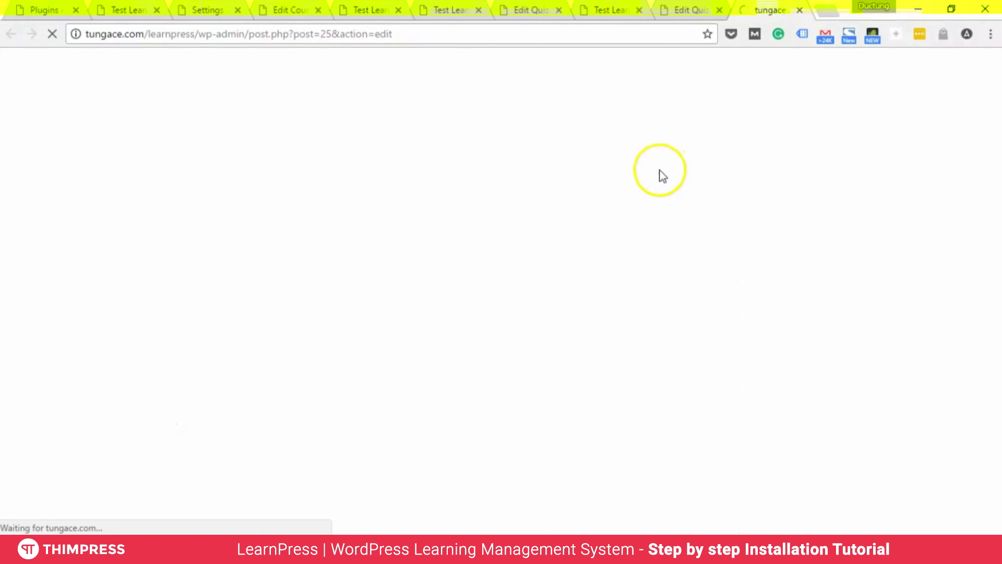
# - Set the question's mark to 10 and enter "Because of the reason A that it leads to B" as its explanation
pyautogui.scroll(-6, 726, 323)
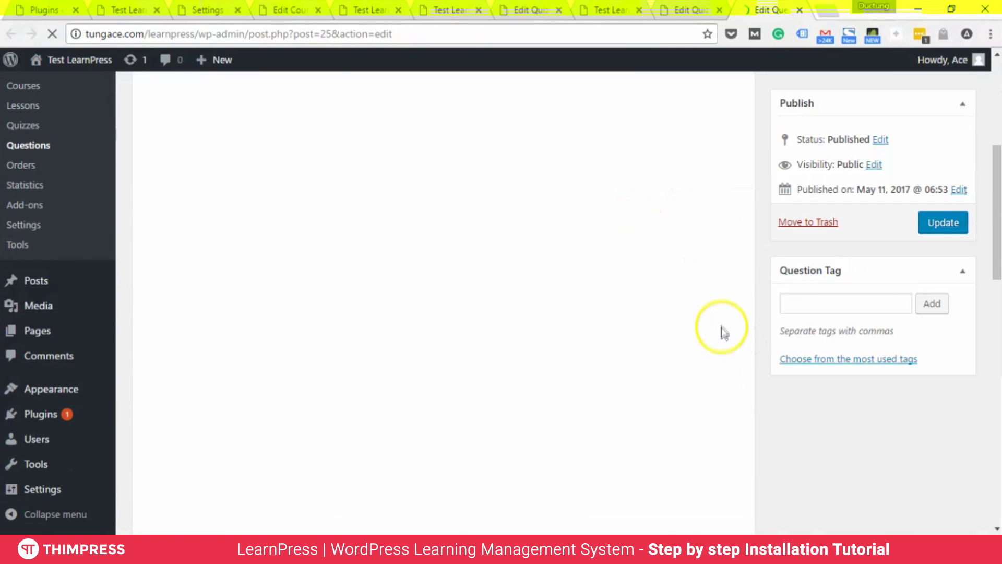
pyautogui.scroll(-5, 722, 298)
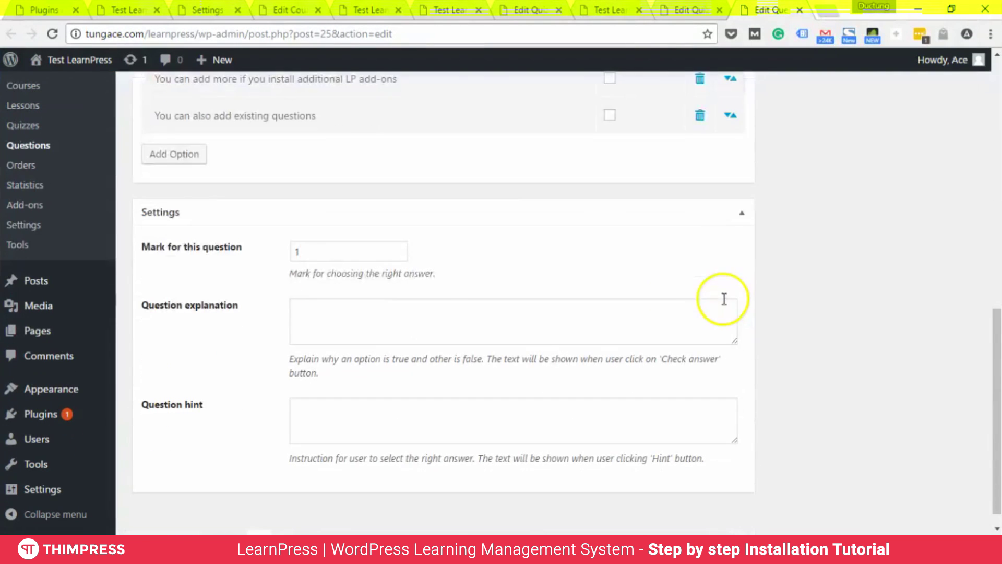
pyautogui.scroll(-1, 279, 285)
pyautogui.click(356, 225)
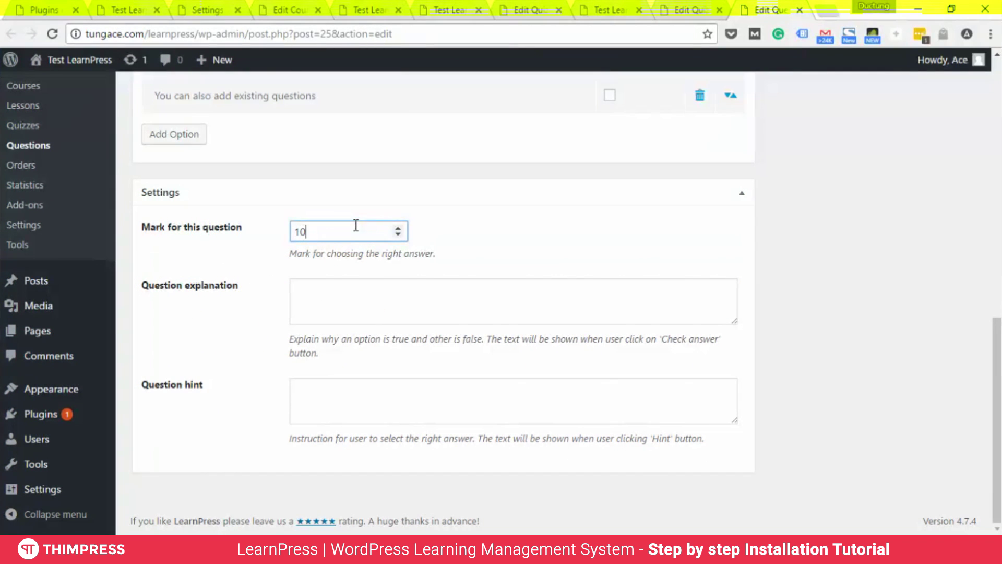
pyautogui.click(397, 317)
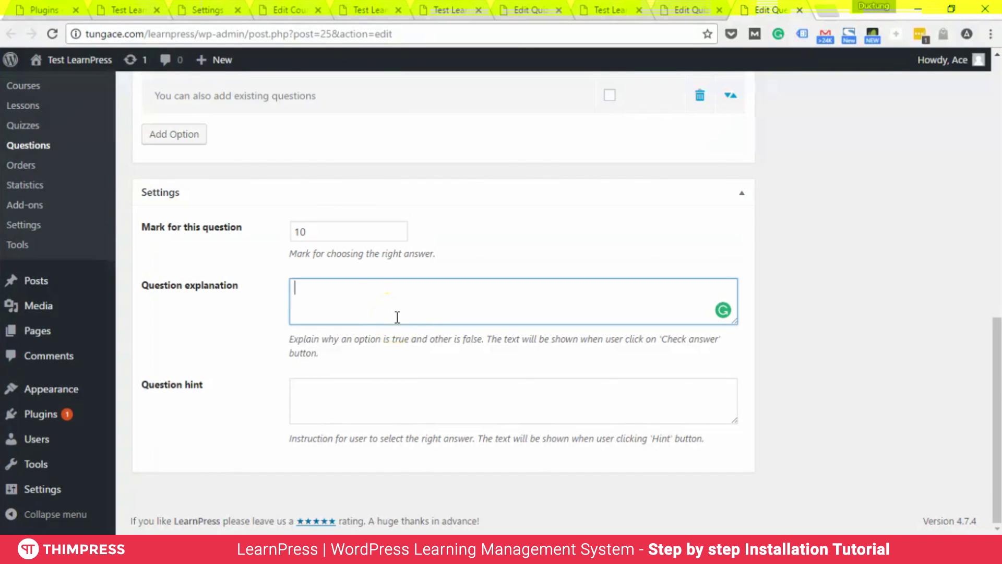
pyautogui.write('Because of the reason A that')
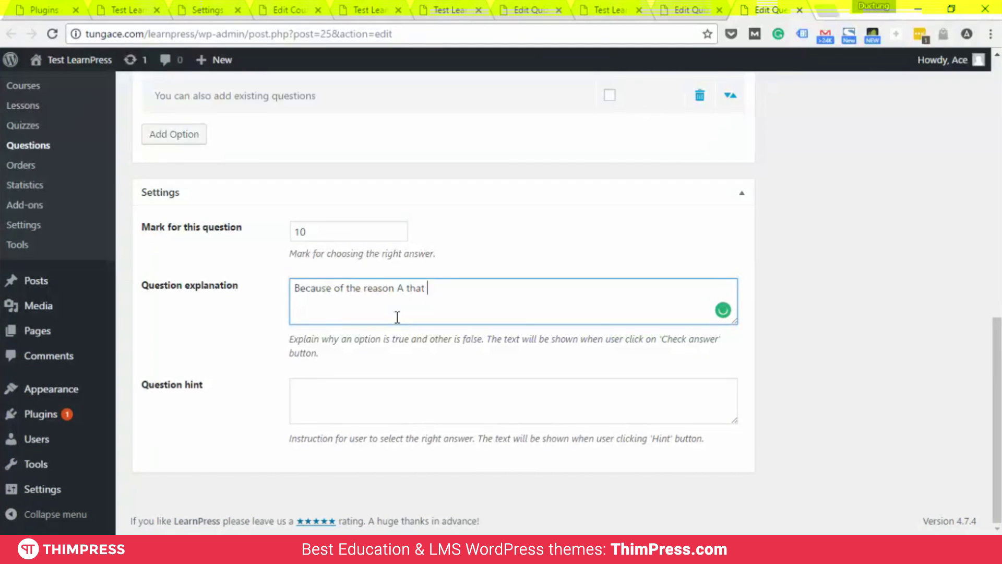
# - Enter "Hint for the question. The answer is 1" as the question hint
pyautogui.press('Tab')
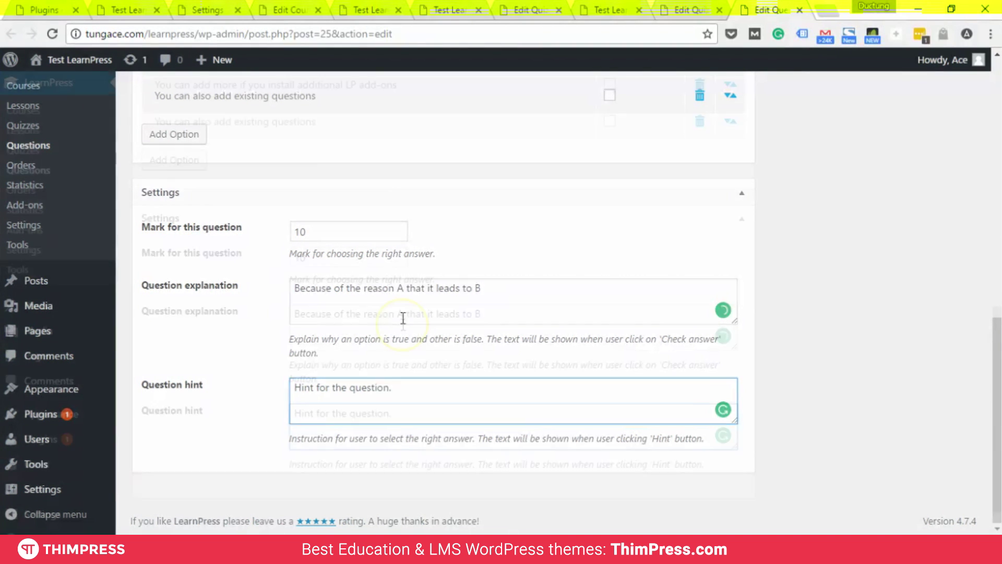
pyautogui.scroll(10, 558, 412)
pyautogui.scroll(-4, 616, 376)
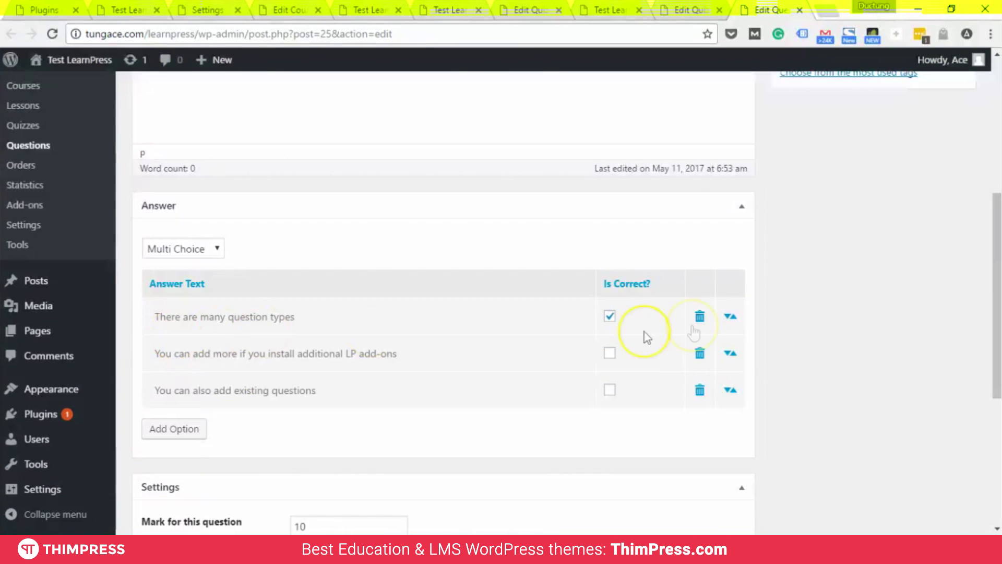
pyautogui.scroll(-5, 565, 346)
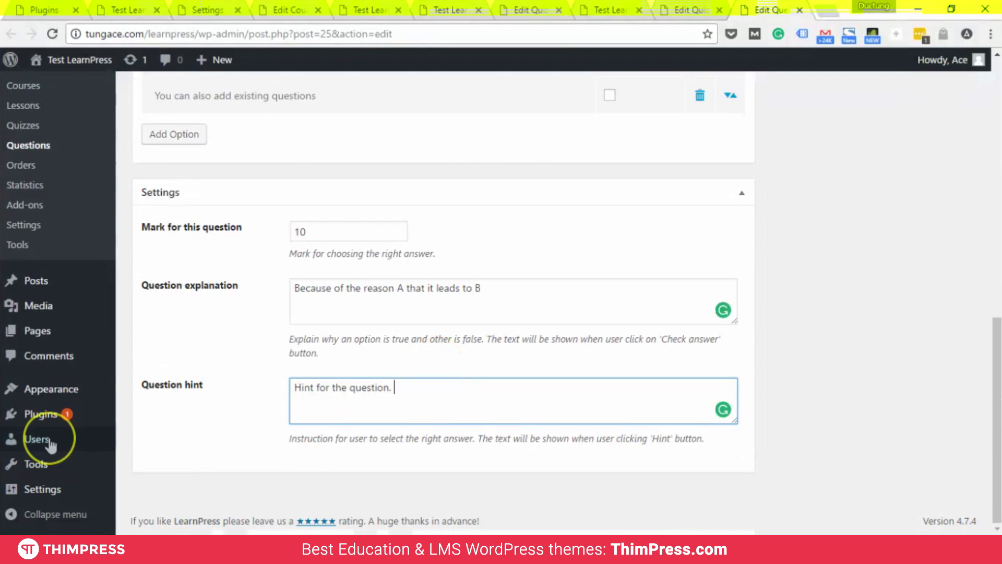
pyautogui.write('The answer is 1')
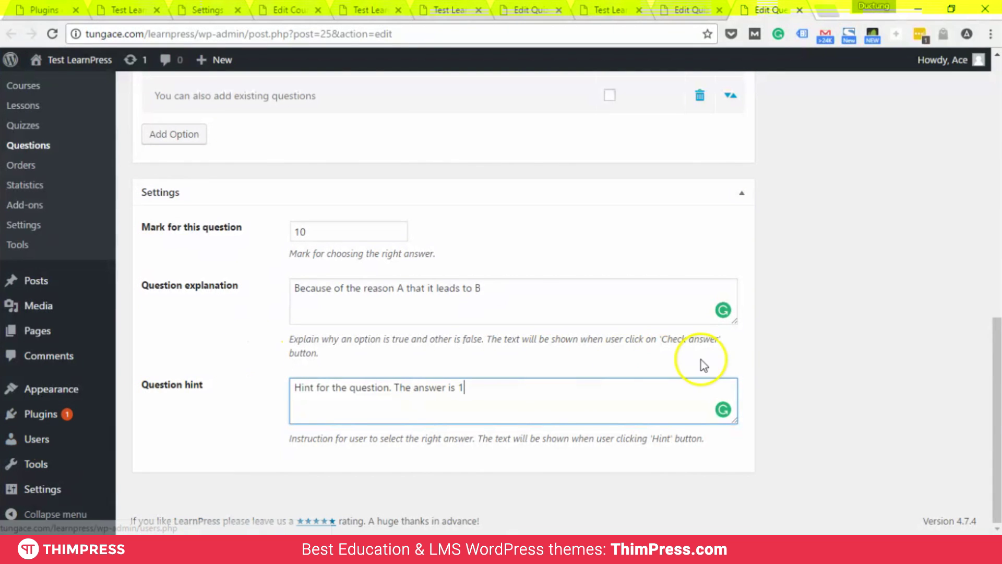
# - Update the question and close its editor to return to the quiz
pyautogui.scroll(2, 704, 362)
pyautogui.scroll(5, 708, 367)
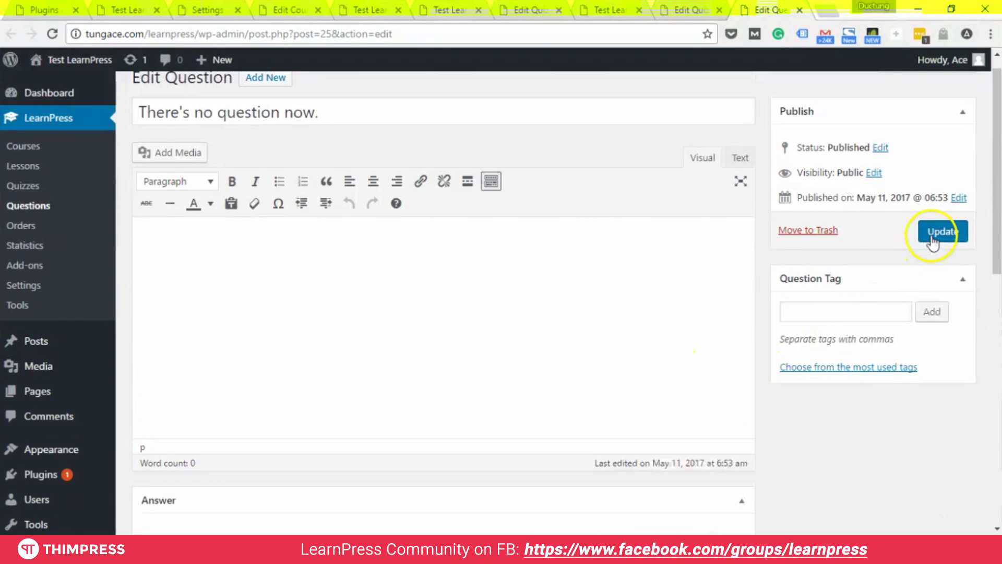
pyautogui.click(932, 241)
pyautogui.scroll(1, 684, 202)
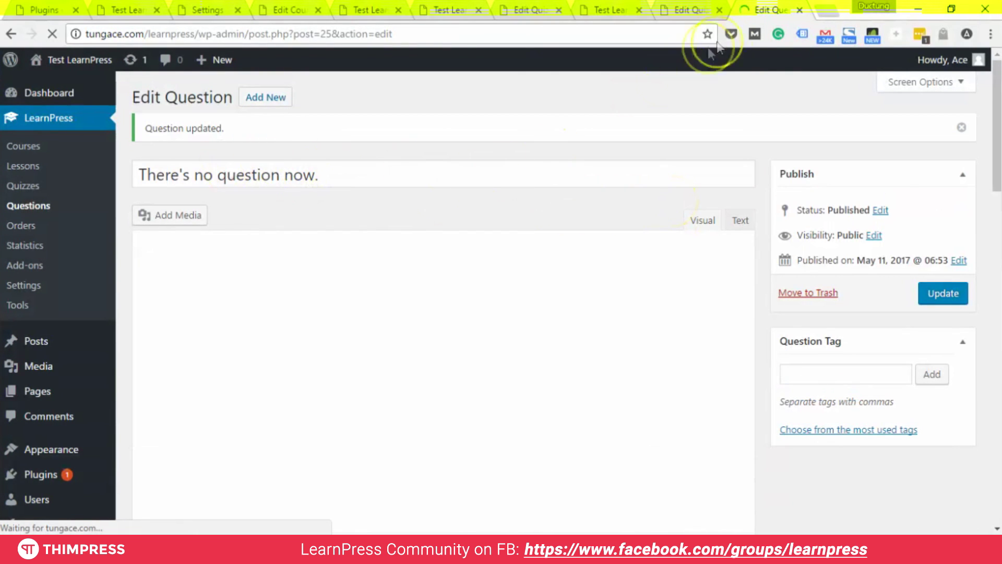
pyautogui.click(800, 12)
# - Open the quiz's public page through its permalink, then retake the quiz and confirm
pyautogui.scroll(8, 459, 242)
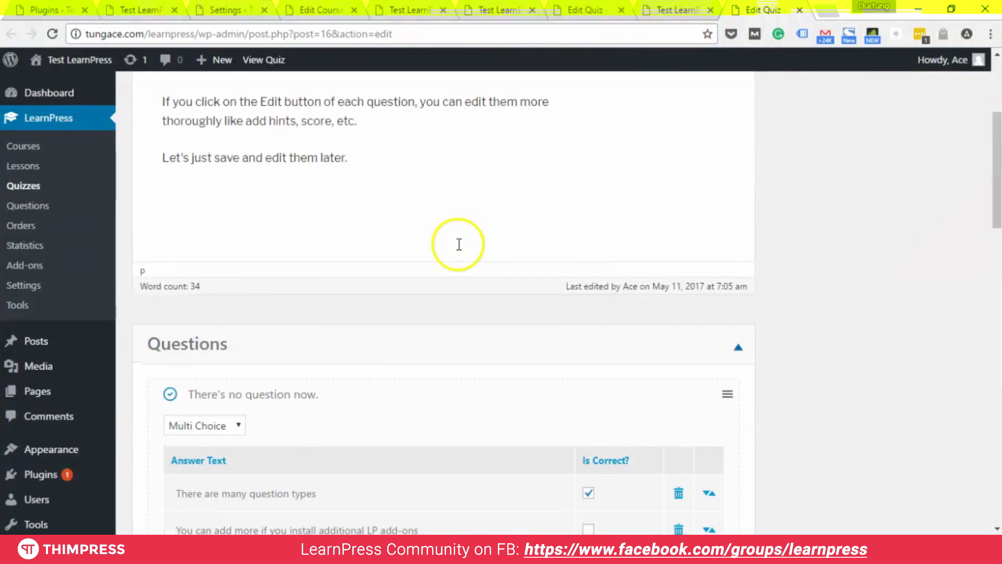
pyautogui.click(390, 162)
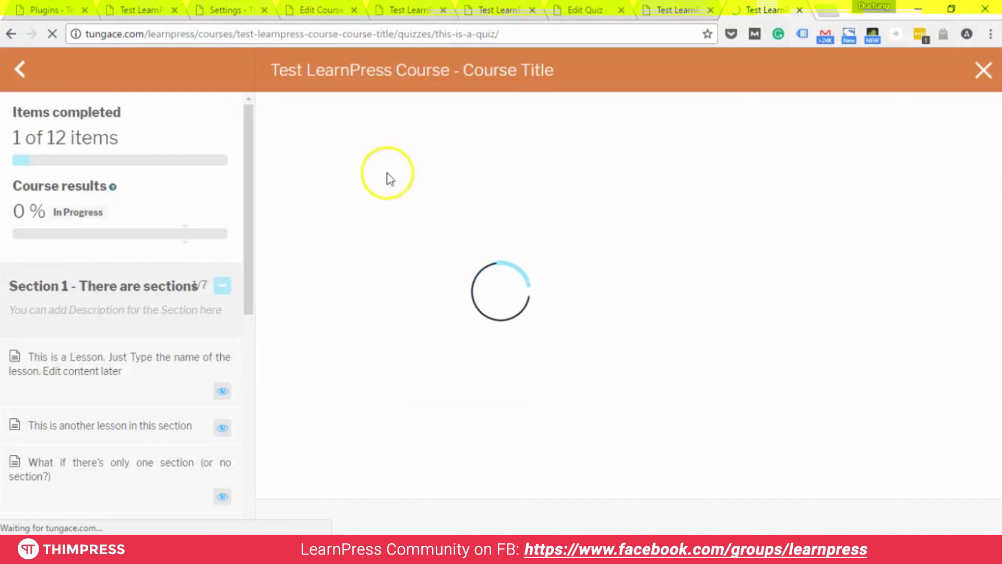
pyautogui.scroll(-2, 380, 193)
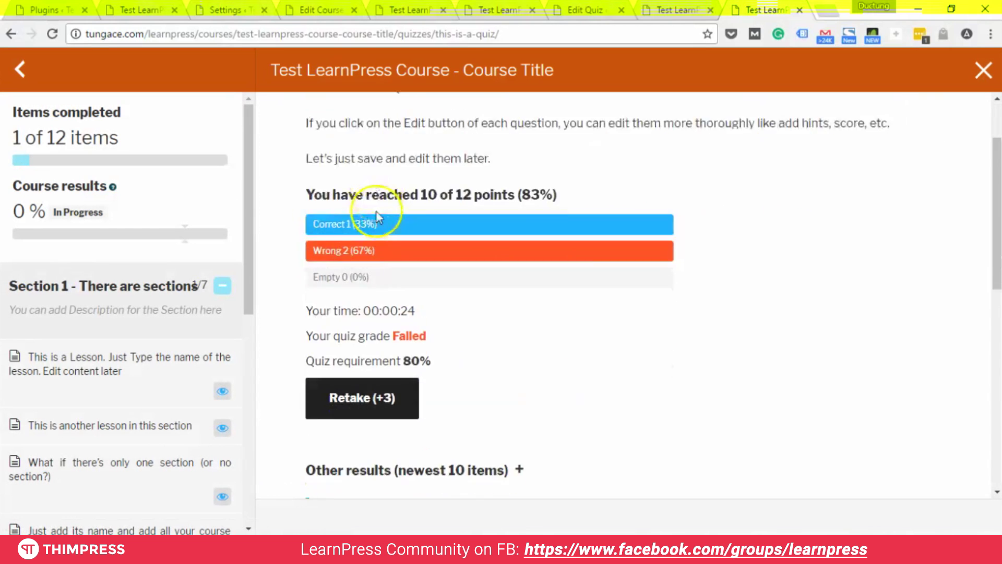
pyautogui.scroll(-1, 381, 271)
pyautogui.click(392, 347)
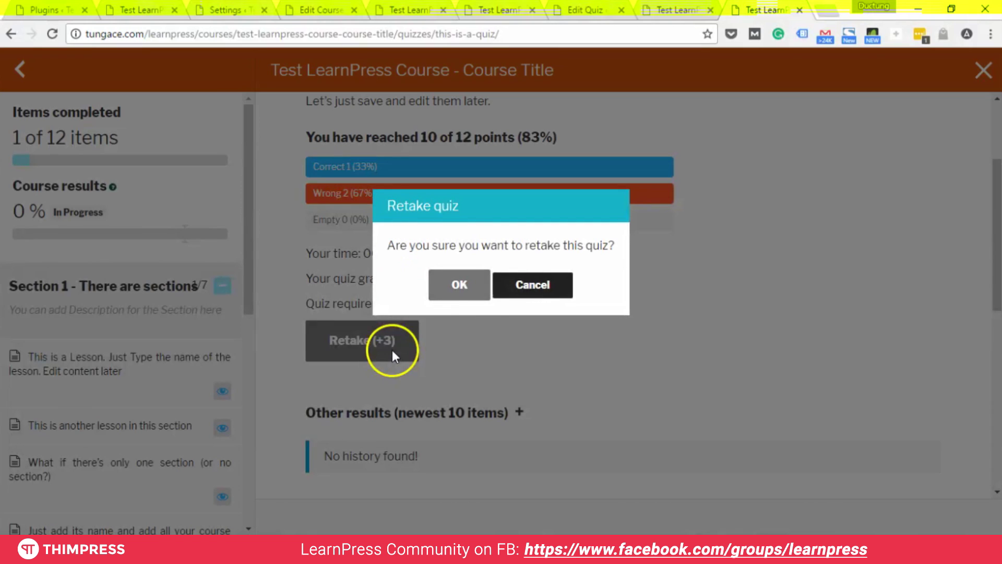
pyautogui.click(457, 303)
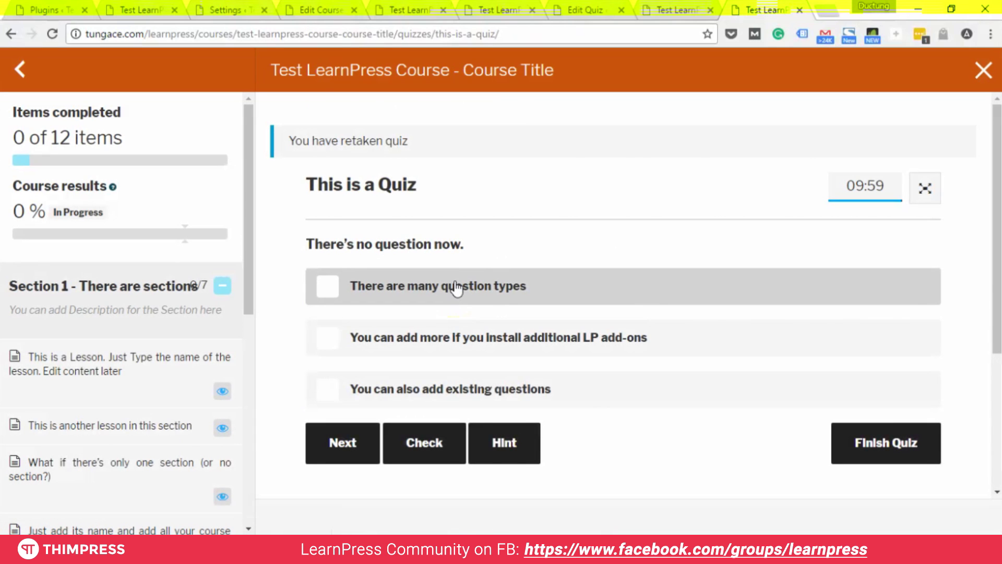
# - Answer the first question with "There are many question types", show its hint and check the answer
pyautogui.click(457, 287)
pyautogui.click(502, 443)
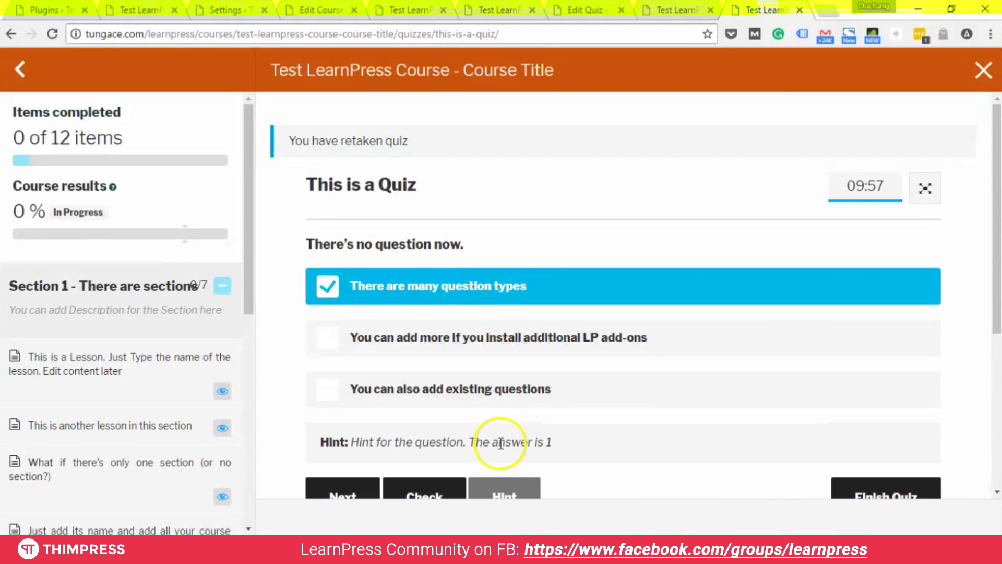
pyautogui.click(438, 488)
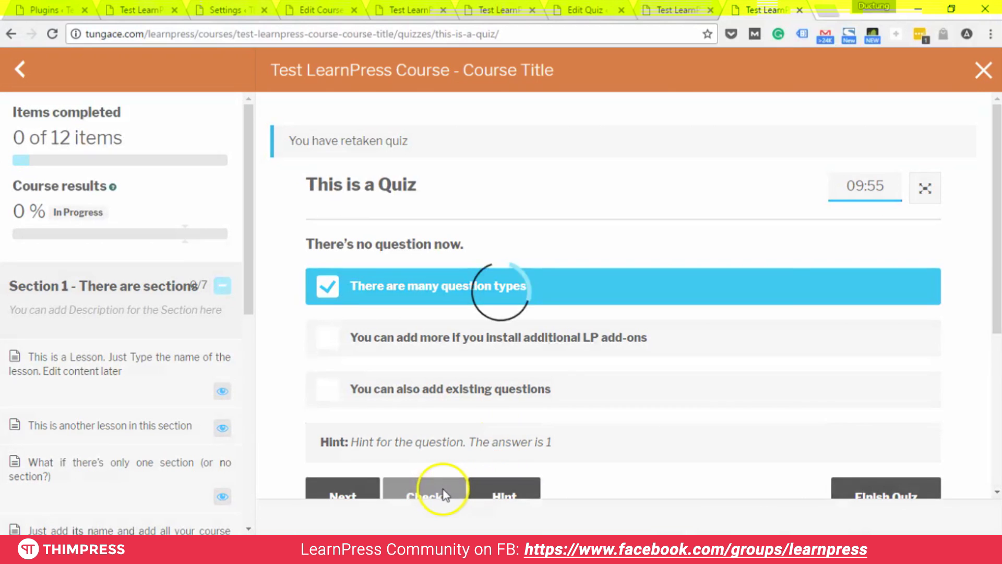
# - Finish the retaken quiz without answering the remaining questions and confirm
pyautogui.scroll(-1, 454, 404)
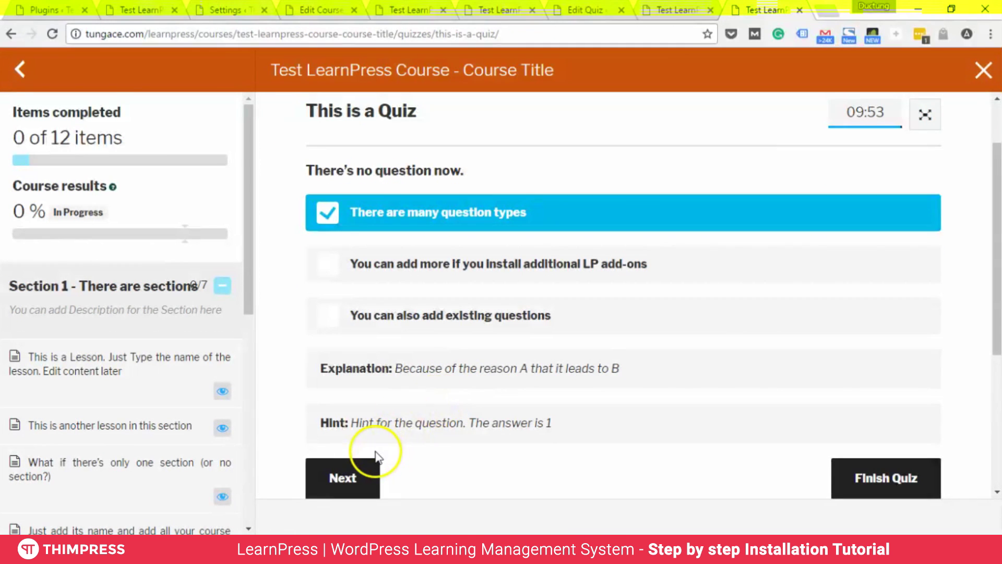
pyautogui.click(893, 484)
pyautogui.click(453, 302)
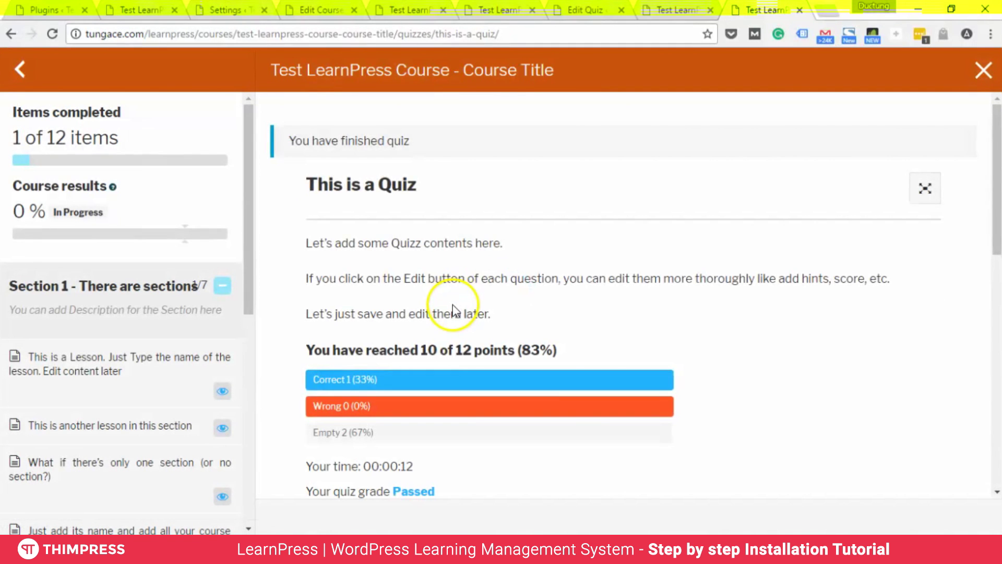
# - Examine the retaken quiz's results, including the points reached, grade, remaining retakes and the question list with its explanation
pyautogui.scroll(-3, 453, 311)
pyautogui.scroll(-2, 454, 308)
pyautogui.scroll(2, 454, 308)
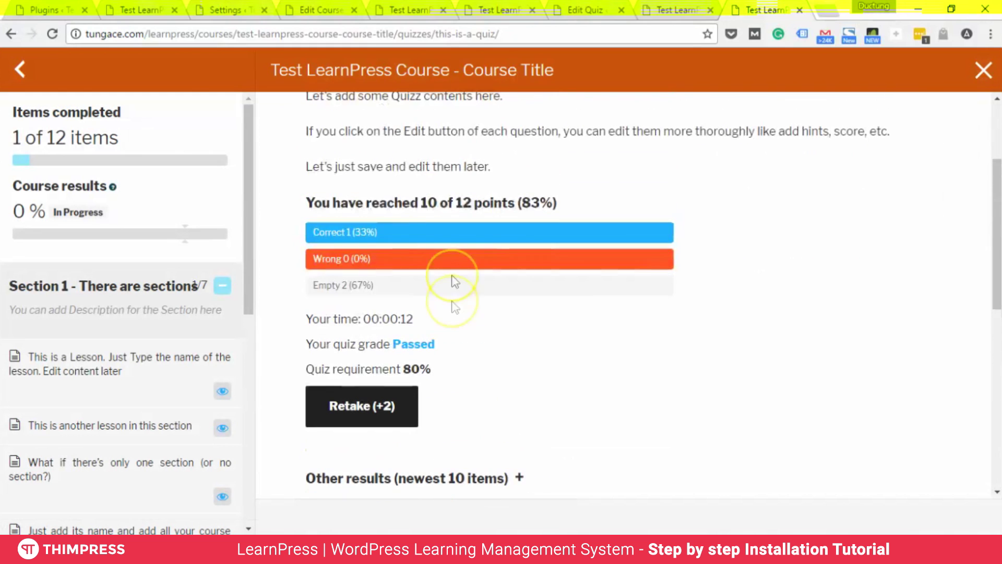
pyautogui.moveTo(303, 202); pyautogui.dragTo(554, 197)
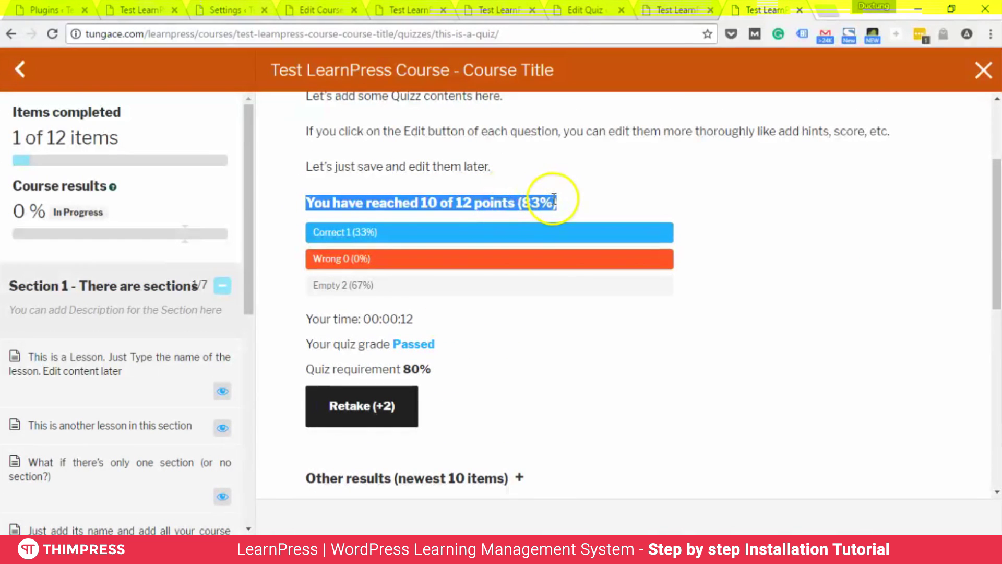
pyautogui.click(554, 197)
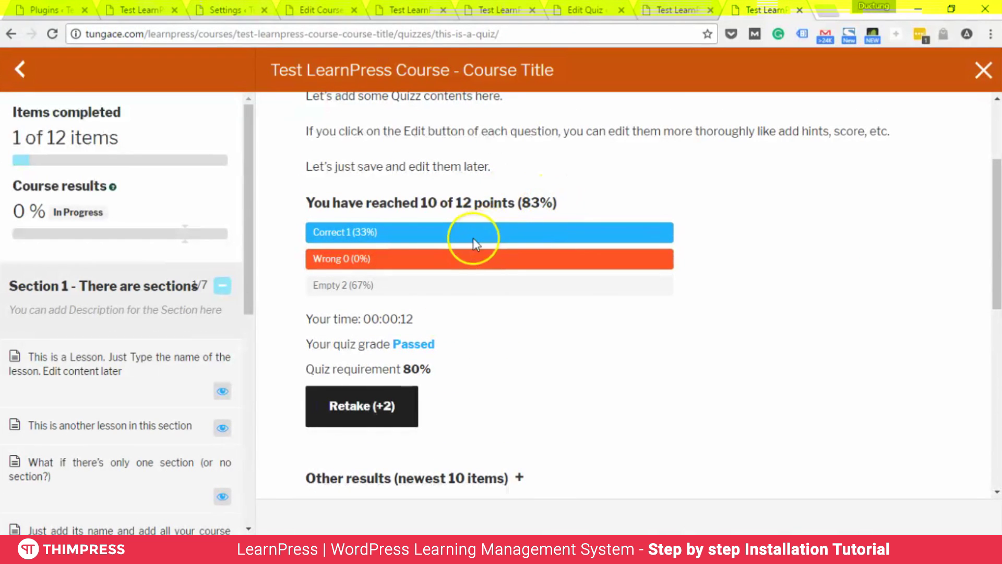
pyautogui.scroll(-4, 469, 246)
pyautogui.scroll(-3, 459, 273)
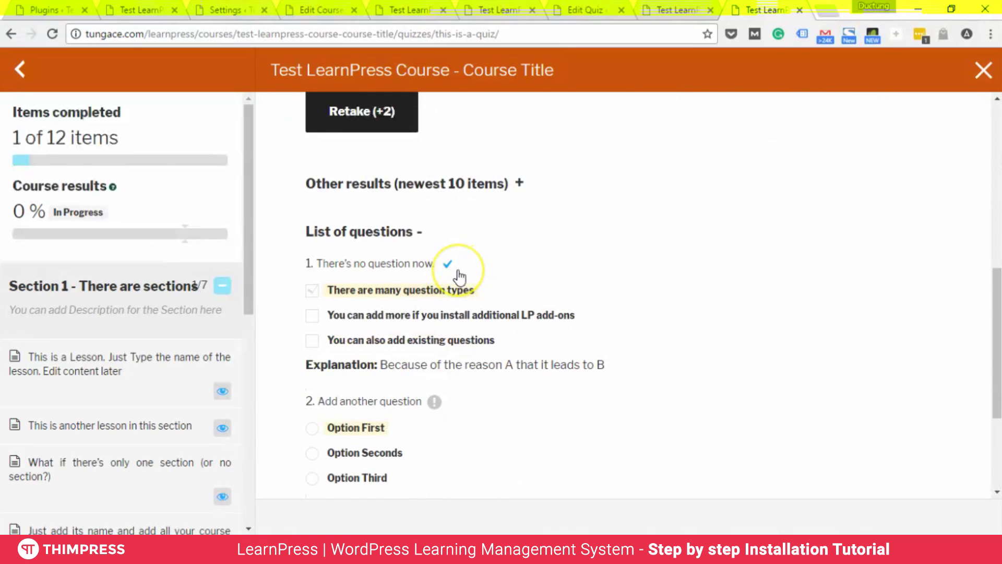
pyautogui.scroll(-3, 459, 276)
pyautogui.scroll(4, 460, 278)
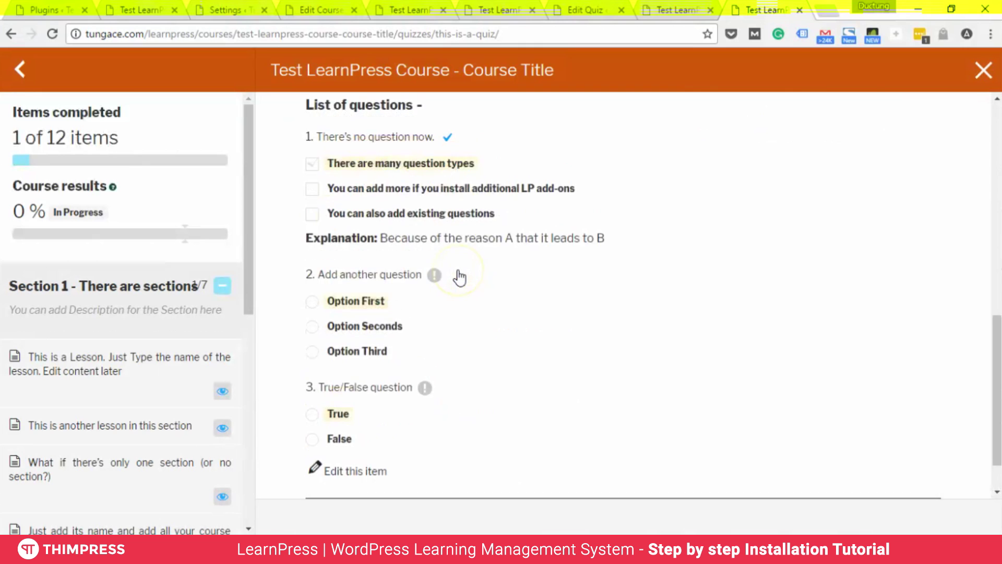